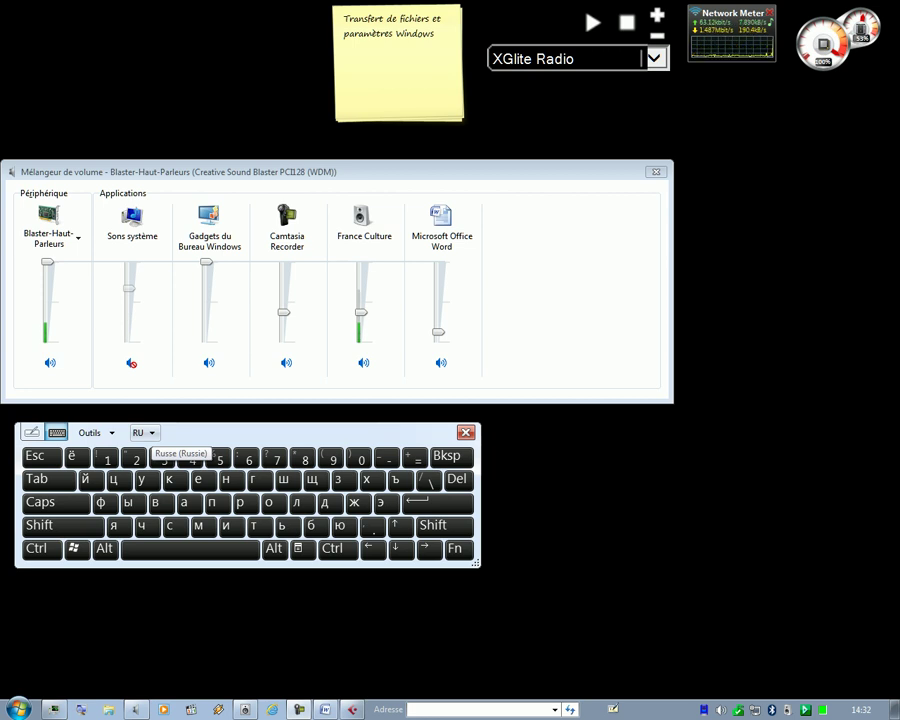
# Step: Switch the on-screen keyboard's input language to Français (France), followed by Arabe (Maroc)
pyautogui.click(145, 433)
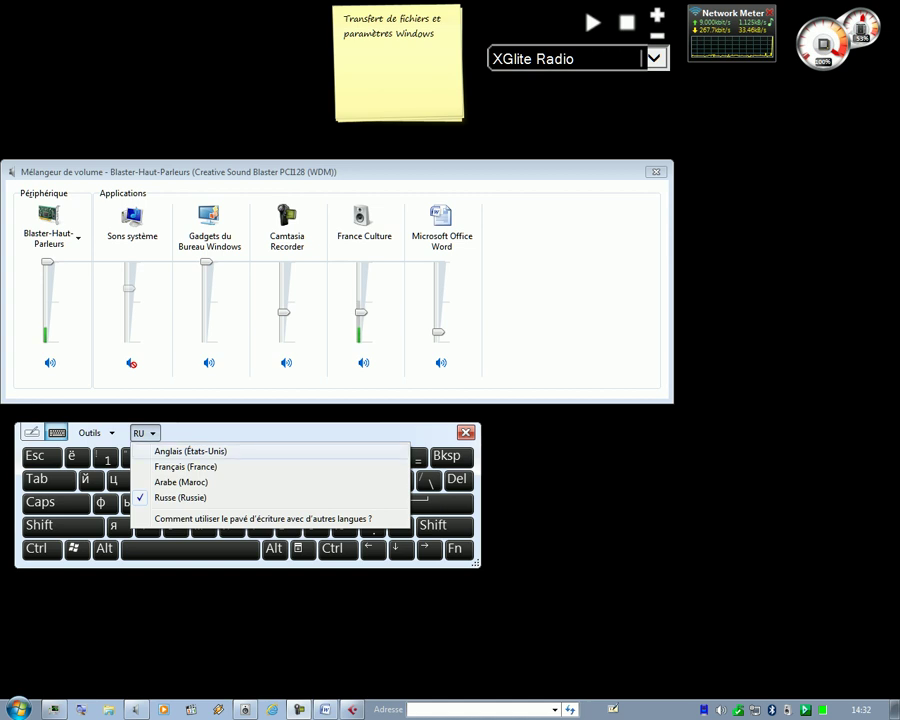
pyautogui.click(142, 453)
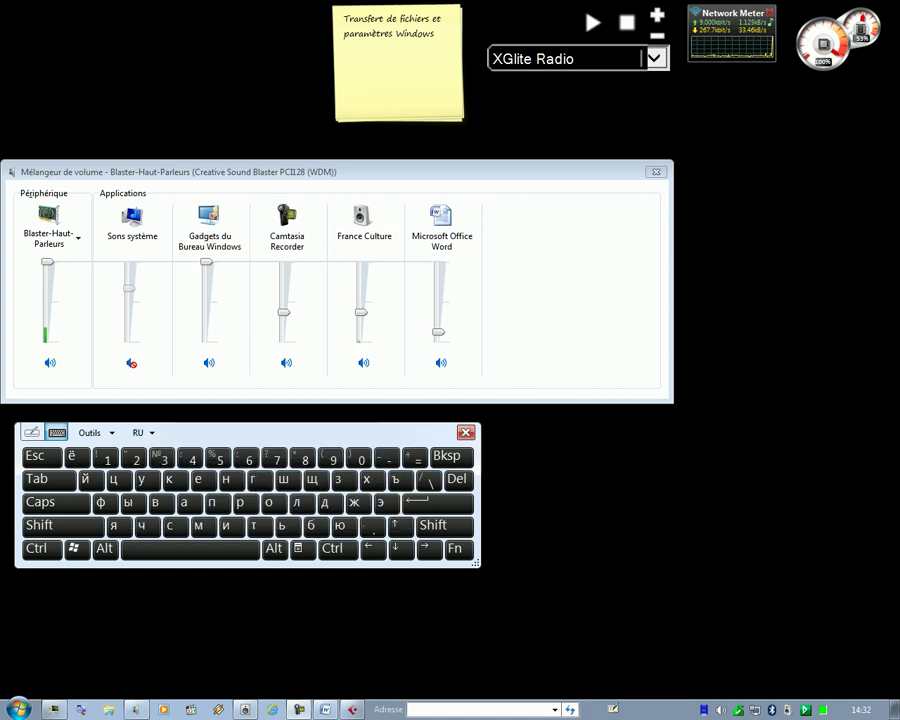
pyautogui.click(142, 433)
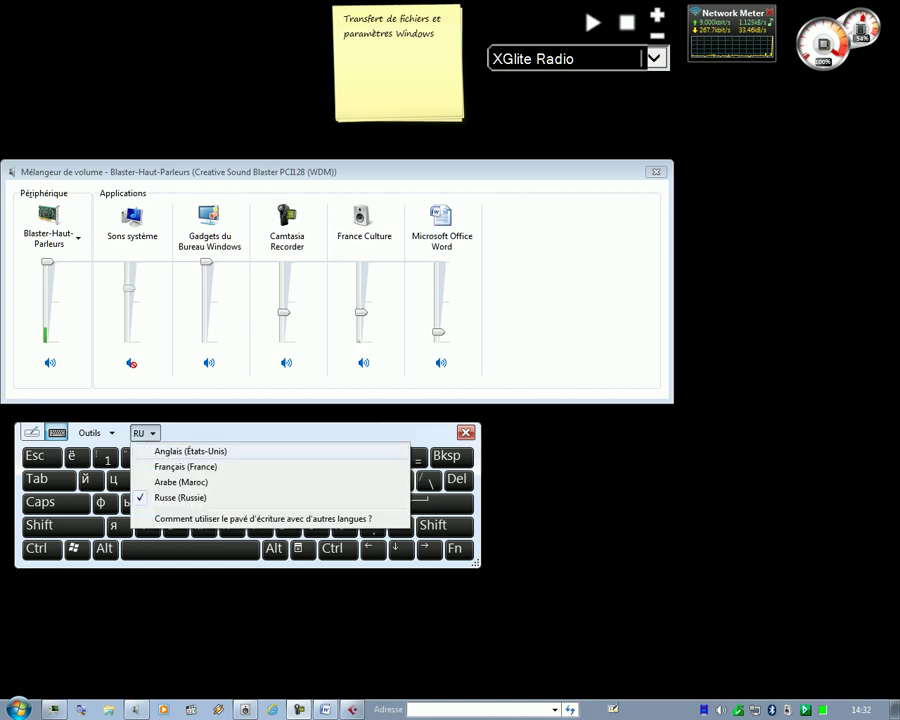
pyautogui.click(185, 466)
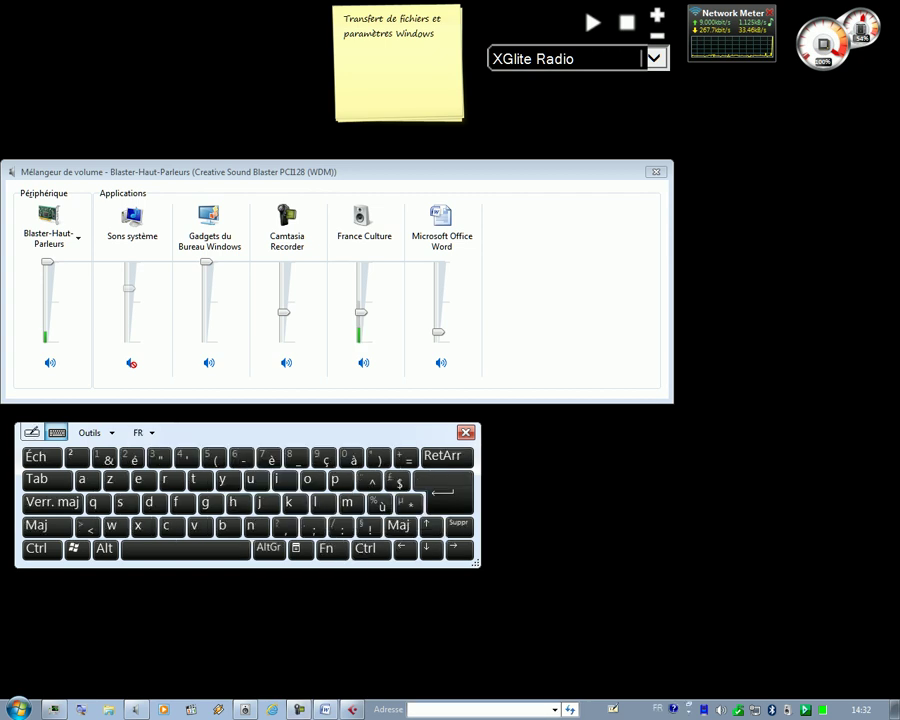
pyautogui.click(142, 433)
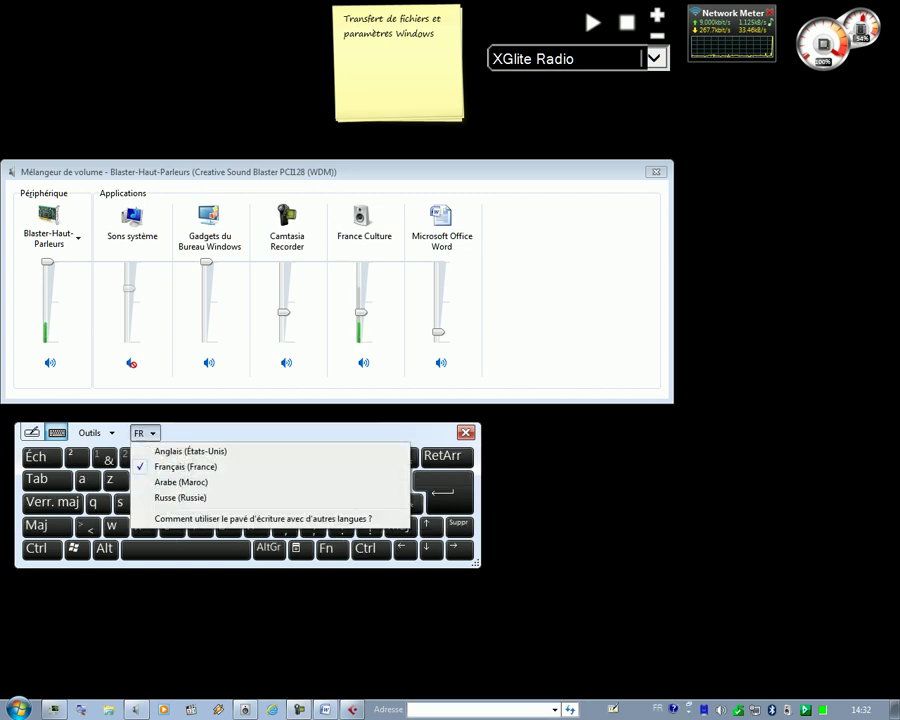
pyautogui.click(150, 482)
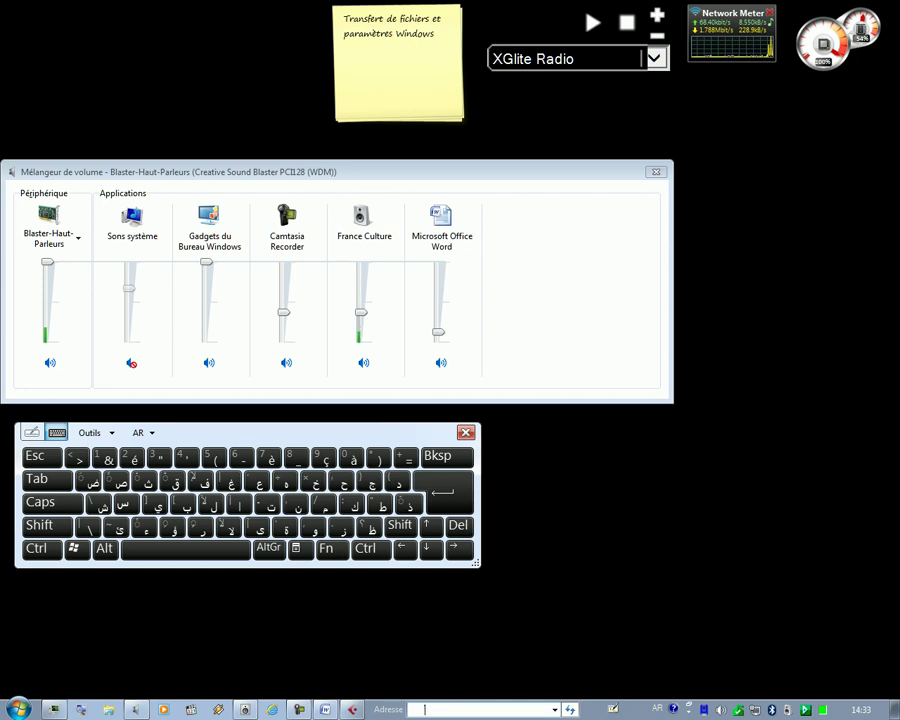
# Step: Cycle the keyboard input language away from Arabic, alternating between French and Russian and finishing on Russian
pyautogui.hotkey('alt', 'shift')
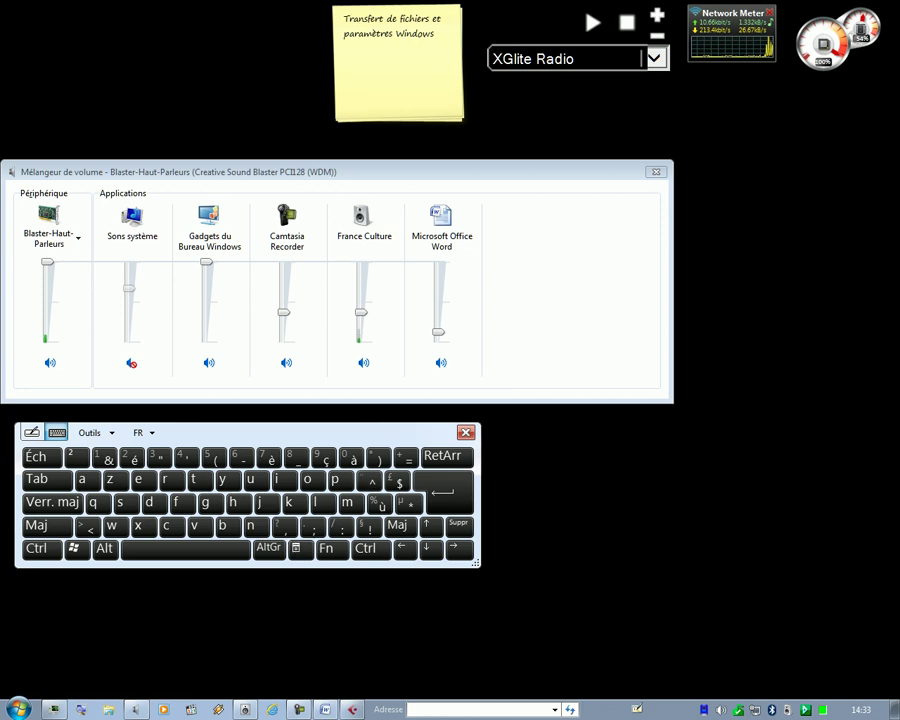
pyautogui.hotkey('alt', 'shift')
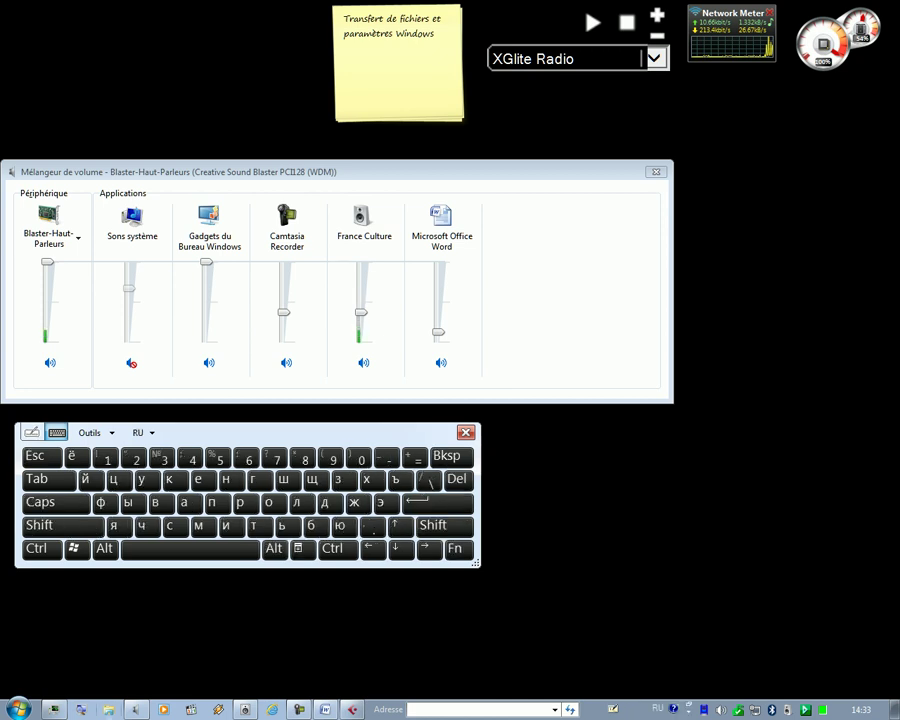
pyautogui.hotkey('alt', 'shift')
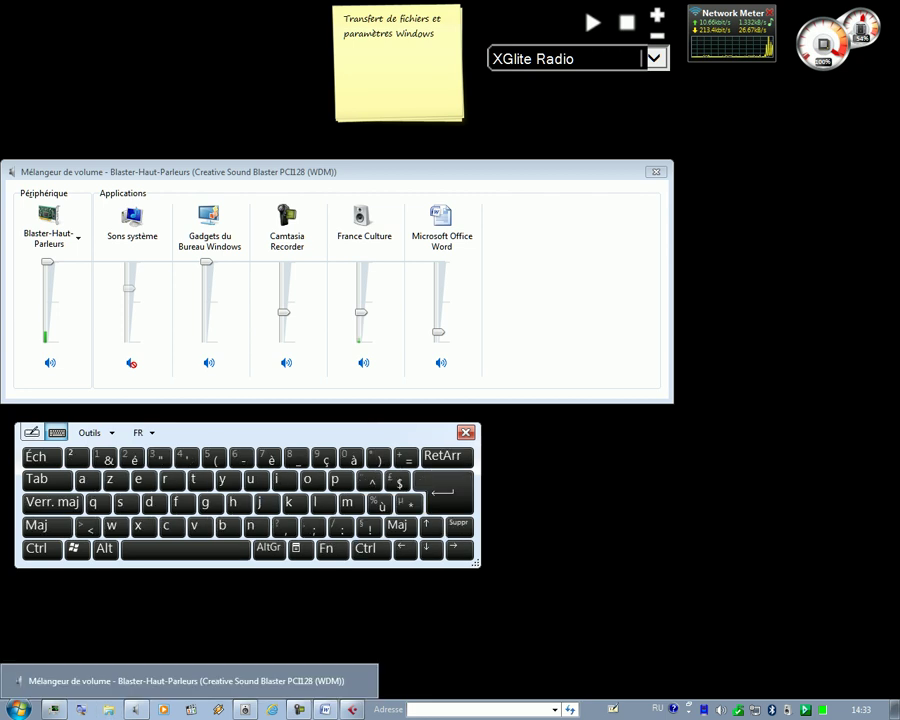
pyautogui.hotkey('alt', 'shift')
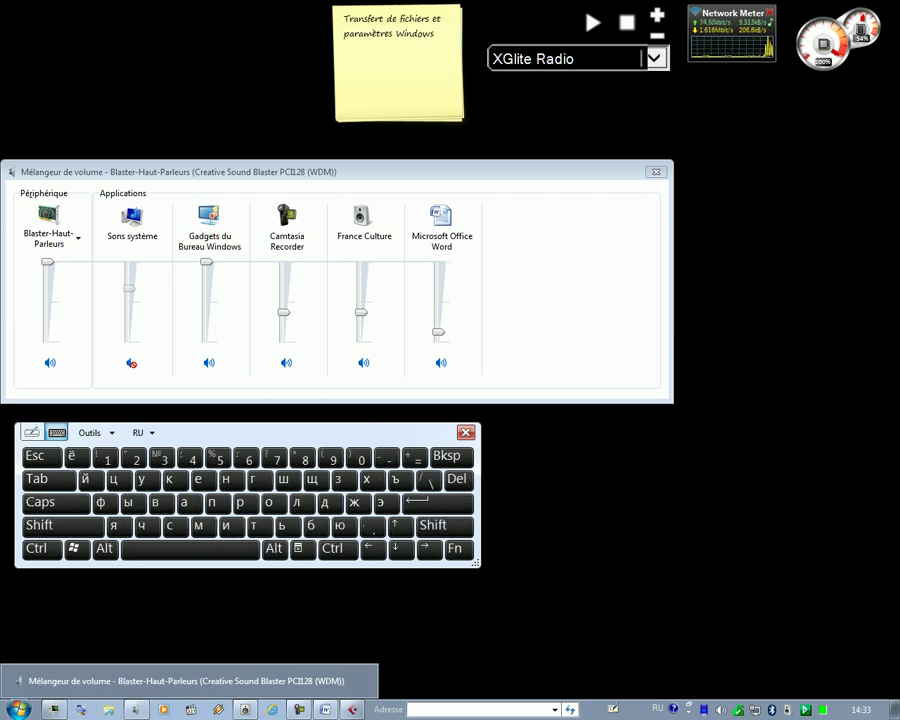
# Step: Open a file window on Bibliothèques and close the on-screen keyboard
pyautogui.press('super+e')
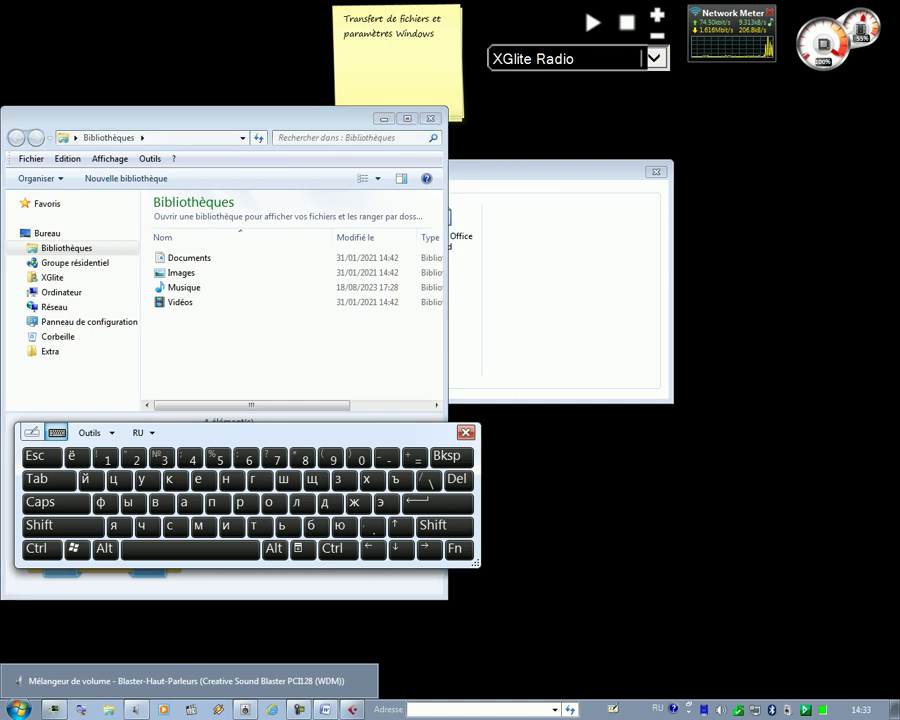
pyautogui.press('super')
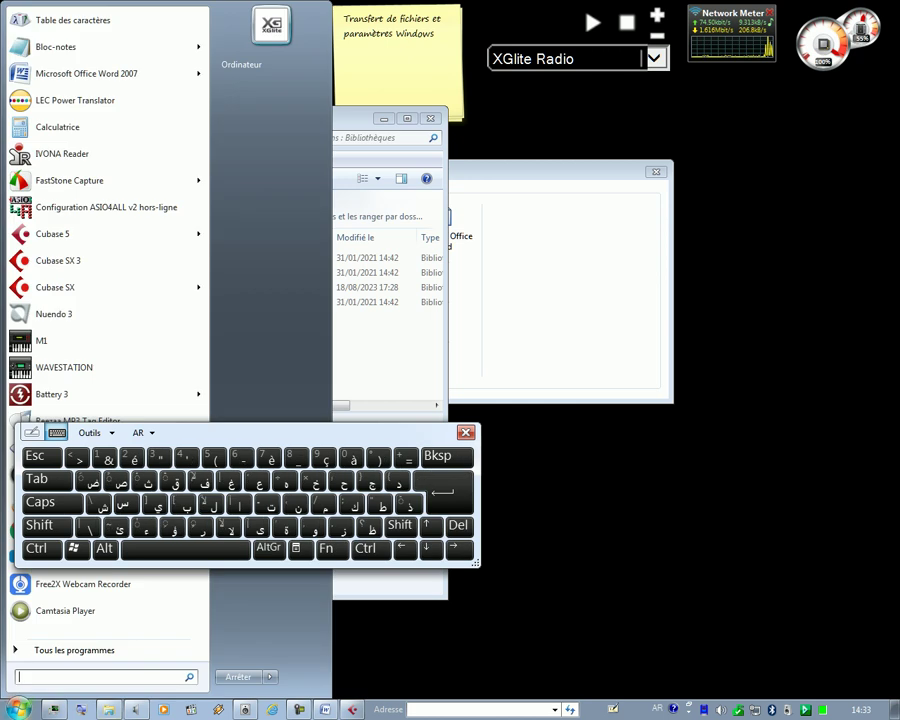
pyautogui.press('Right')
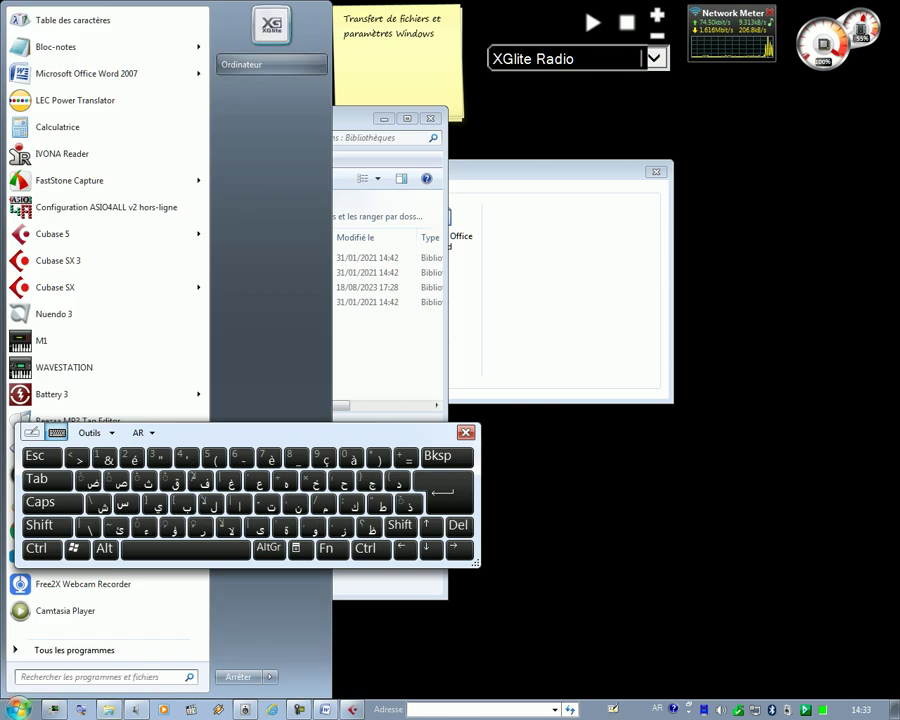
pyautogui.press('Escape')
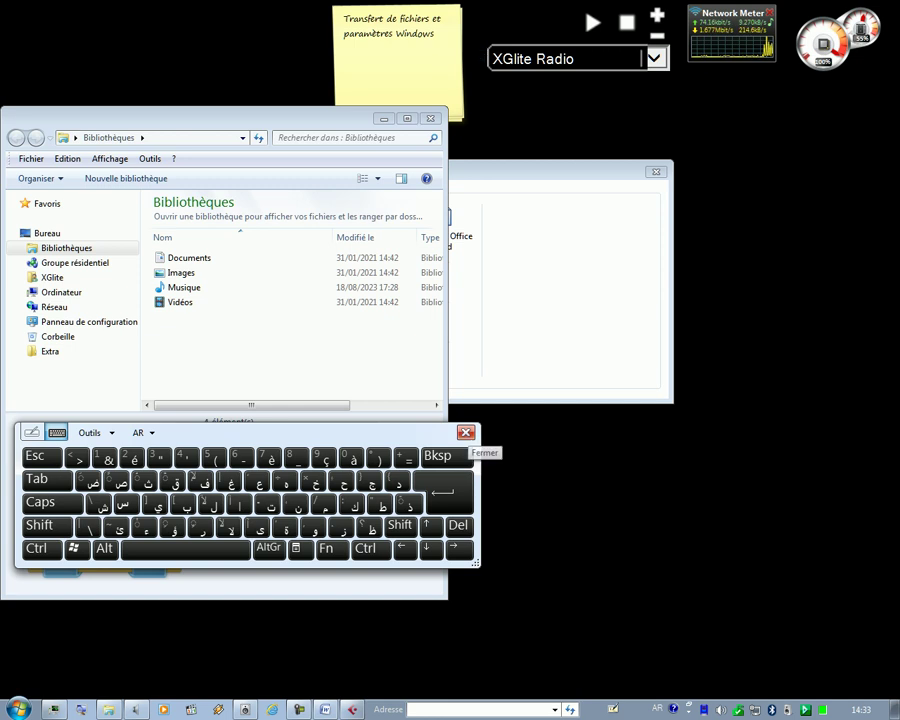
pyautogui.click(465, 433)
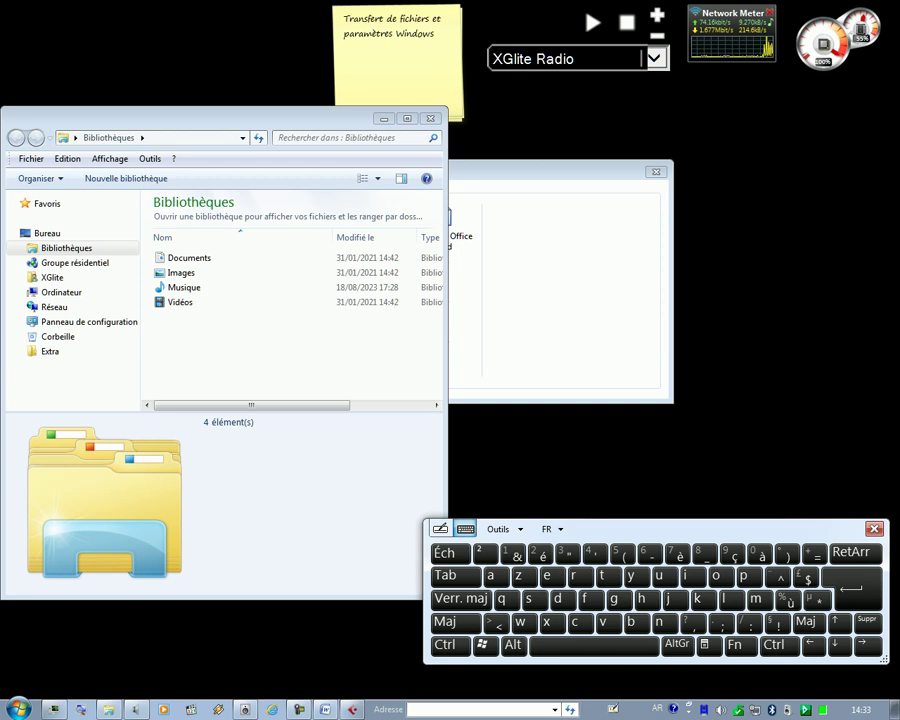
# Step: Open an Ordinateur window, and collapse and re-expand its Disques durs group
pyautogui.press('super+e')
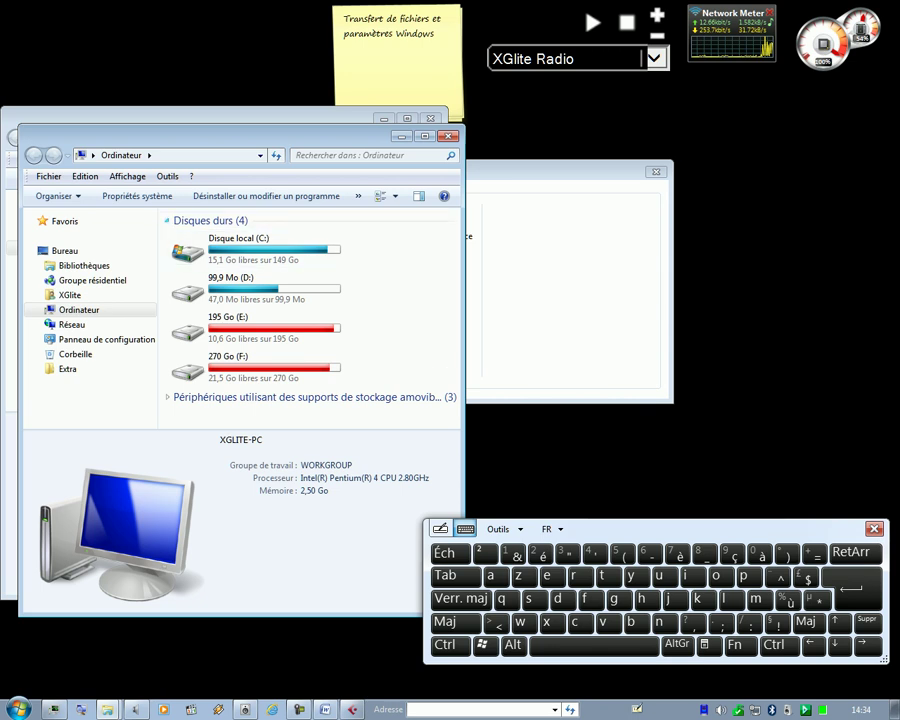
pyautogui.click(167, 221)
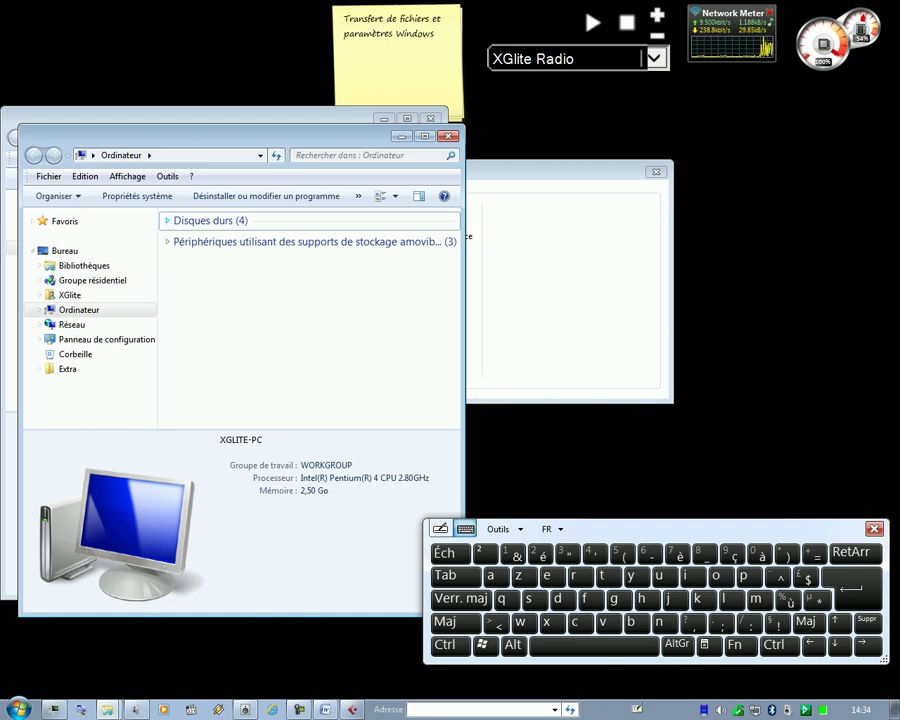
pyautogui.click(167, 220)
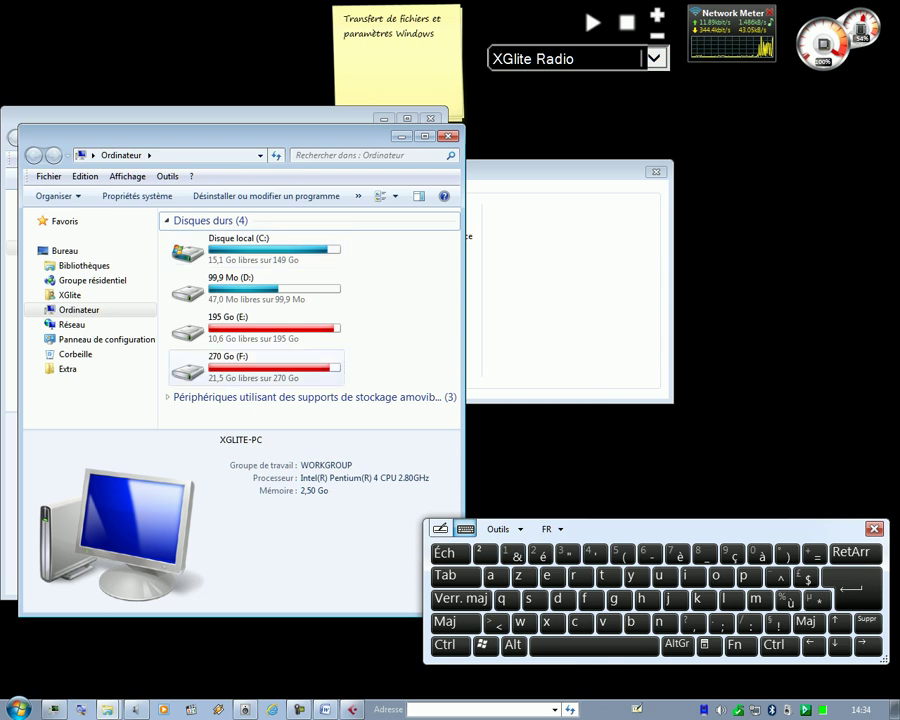
# Step: Open the Audio XGlite Records folder on the 270 Go (F:) drive
pyautogui.click(250, 367)
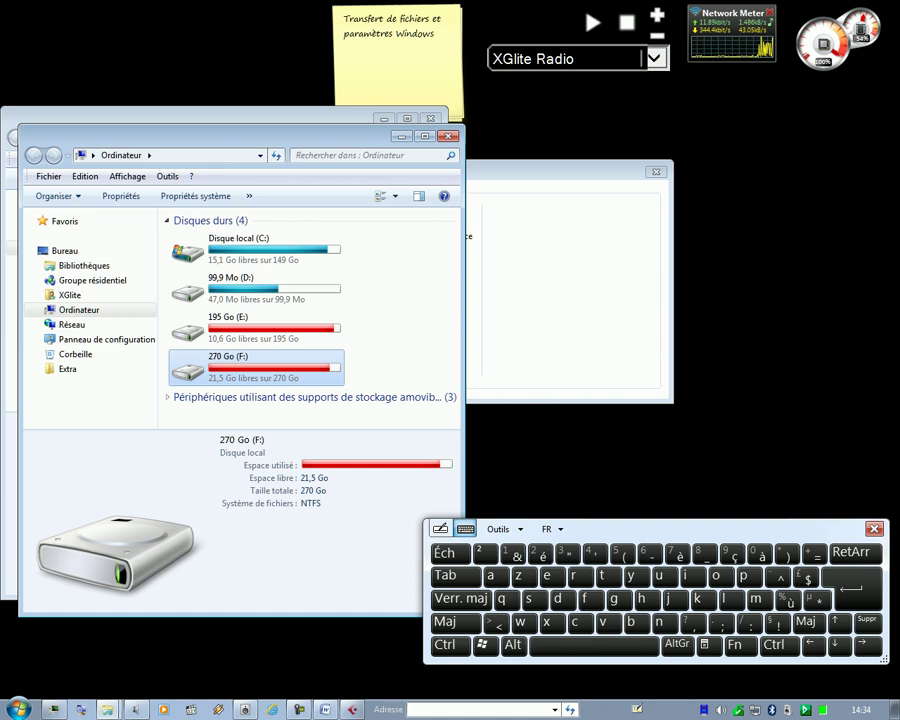
pyautogui.press('Return')
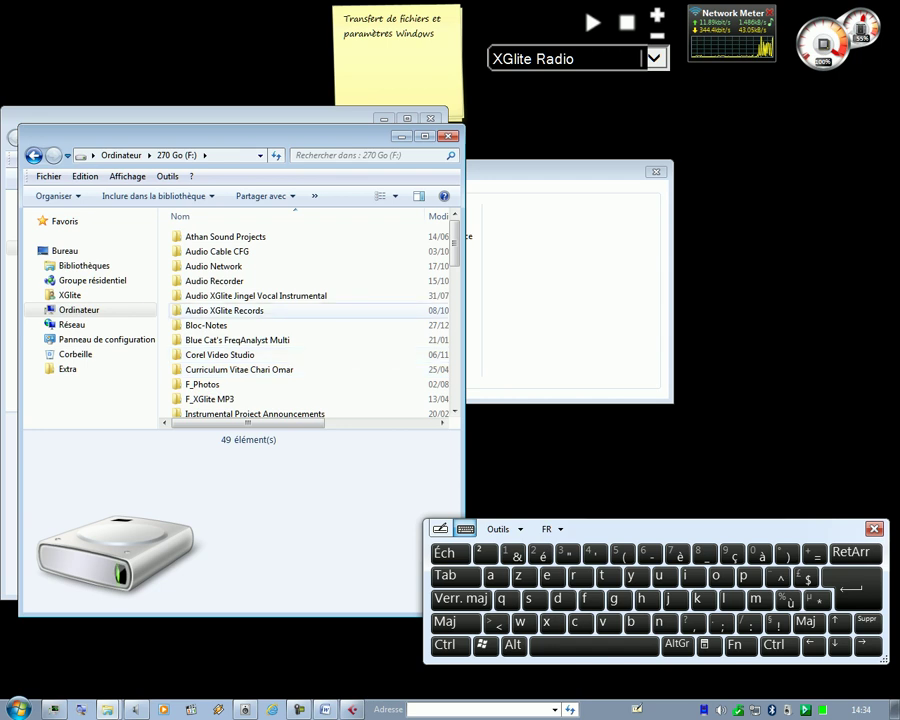
pyautogui.click(225, 311)
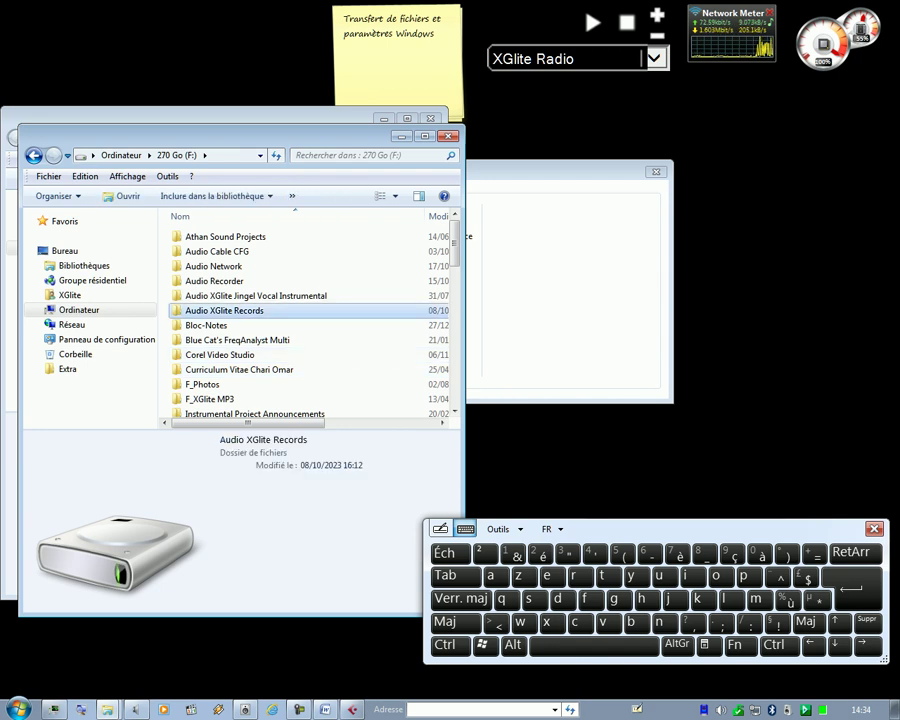
pyautogui.doubleClick(225, 311)
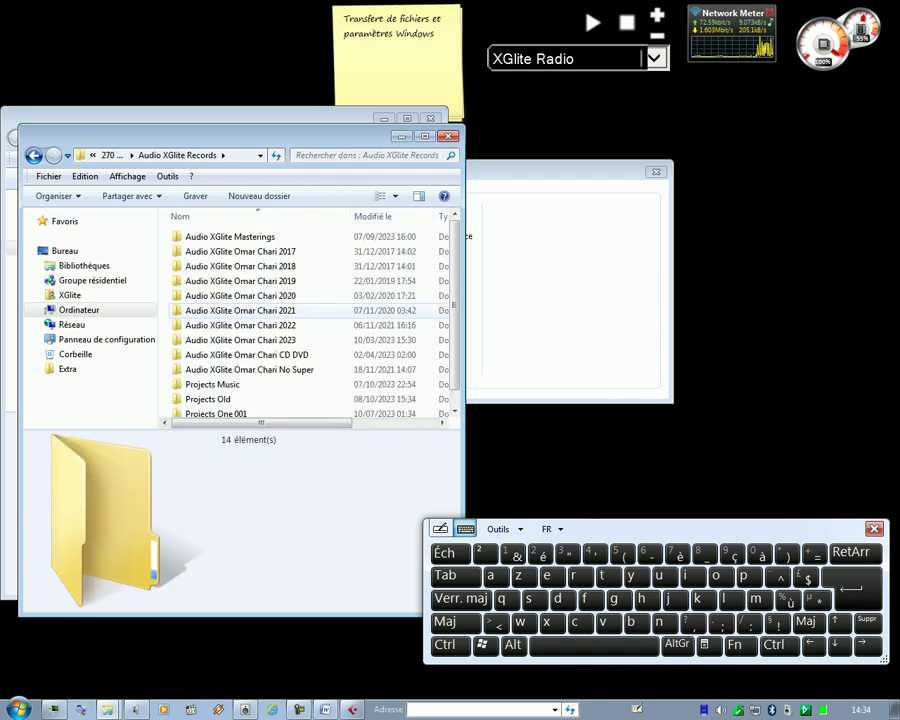
# Step: Look through the All Projects folder inside the 2023 Audio XGlite folder and return to Audio XGlite Records
pyautogui.click(240, 340)
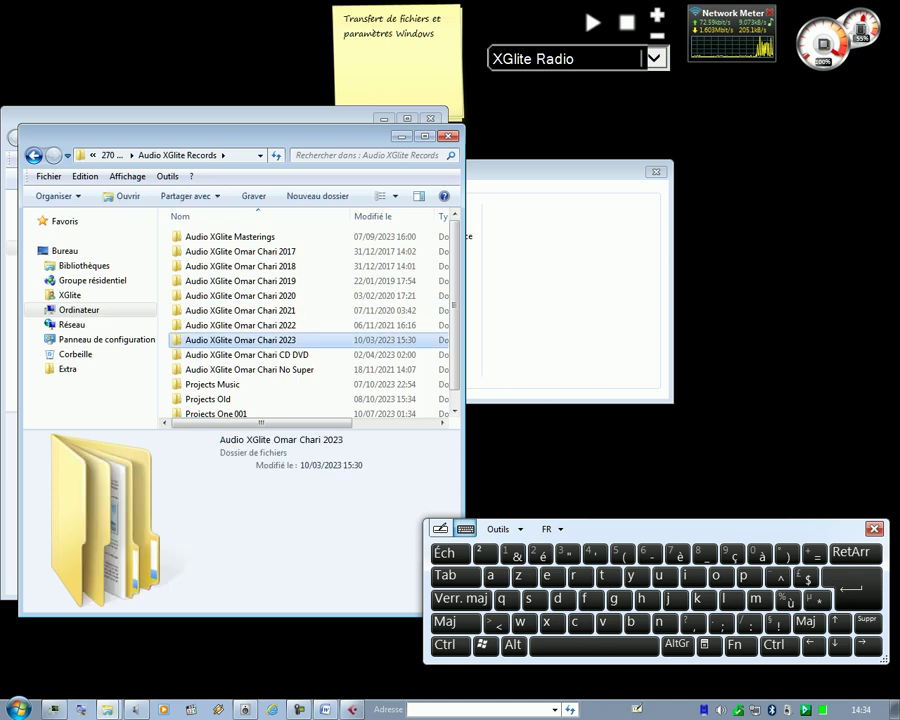
pyautogui.press('Return')
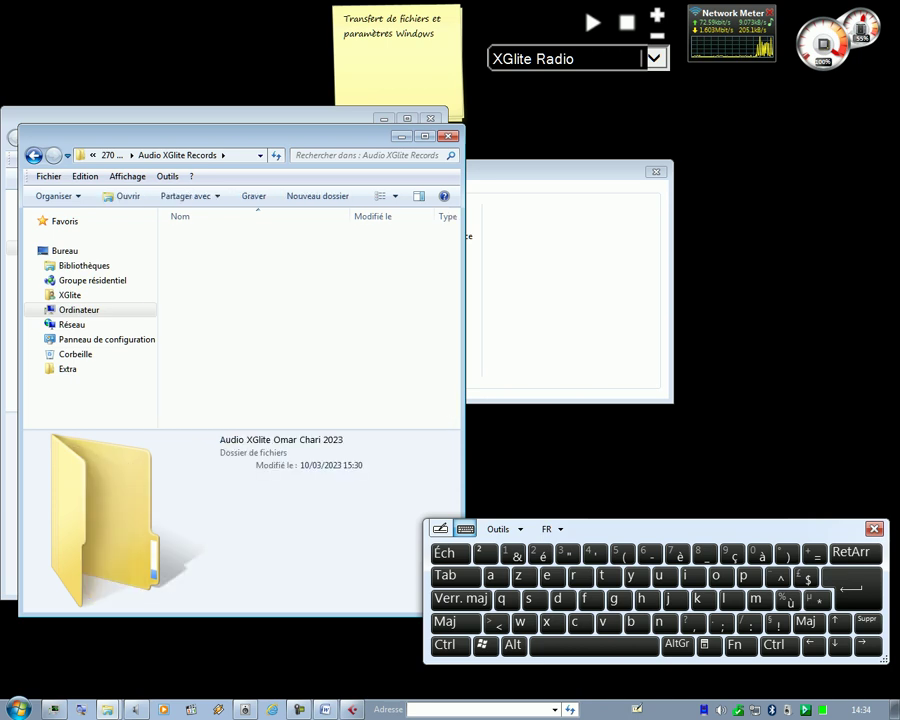
pyautogui.click(206, 236)
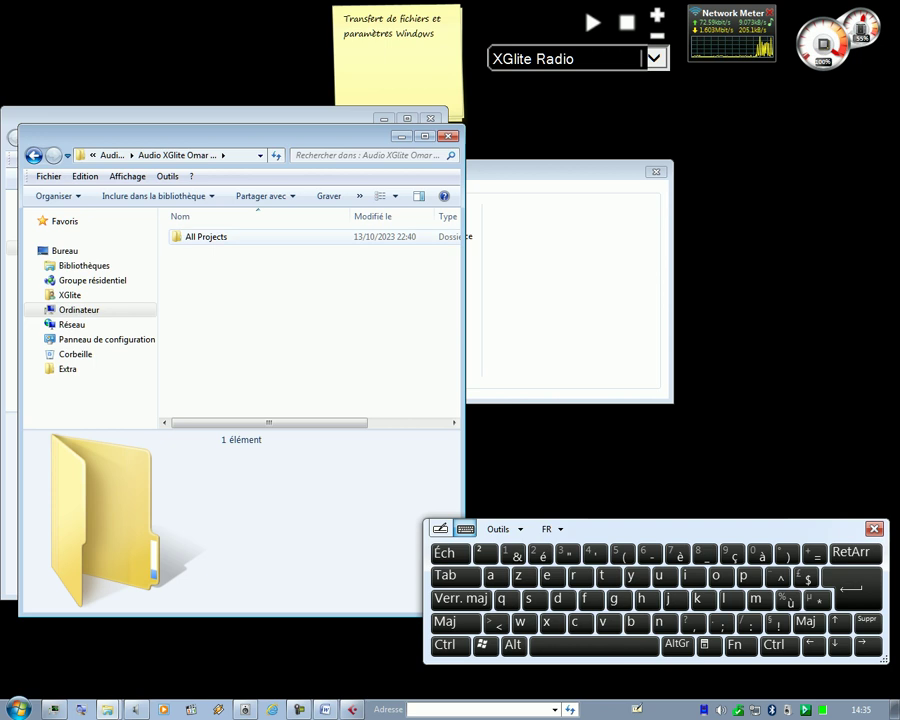
pyautogui.doubleClick(206, 237)
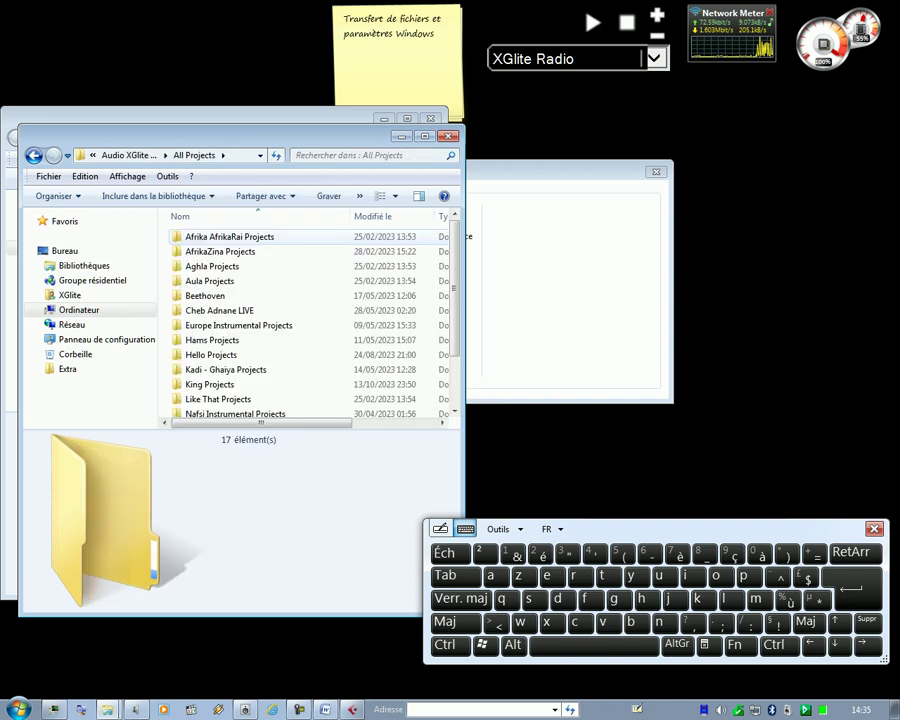
pyautogui.scroll(-2, 300, 320)
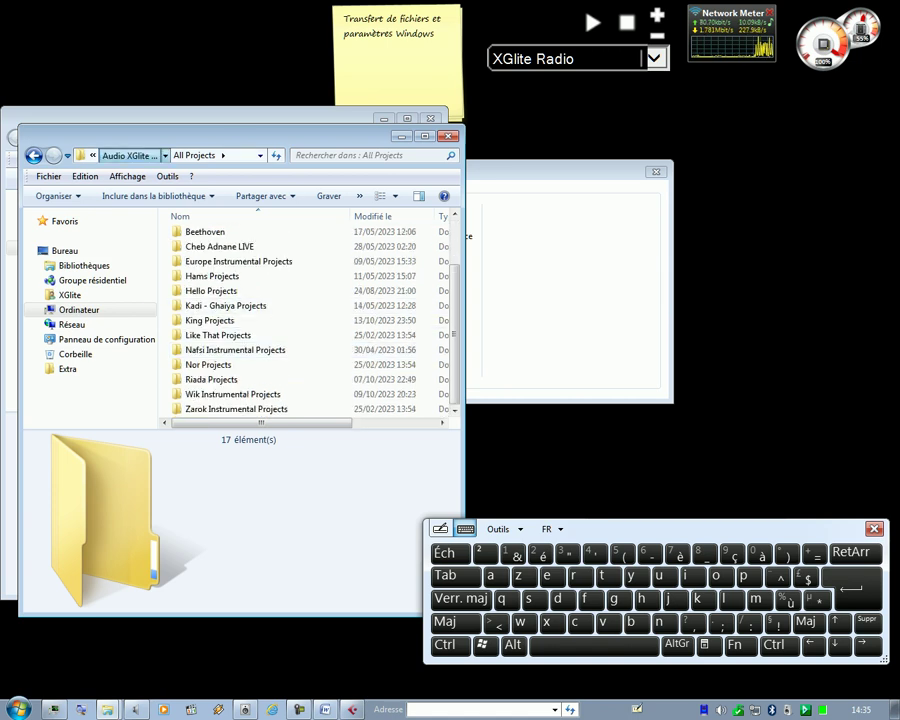
pyautogui.click(128, 155)
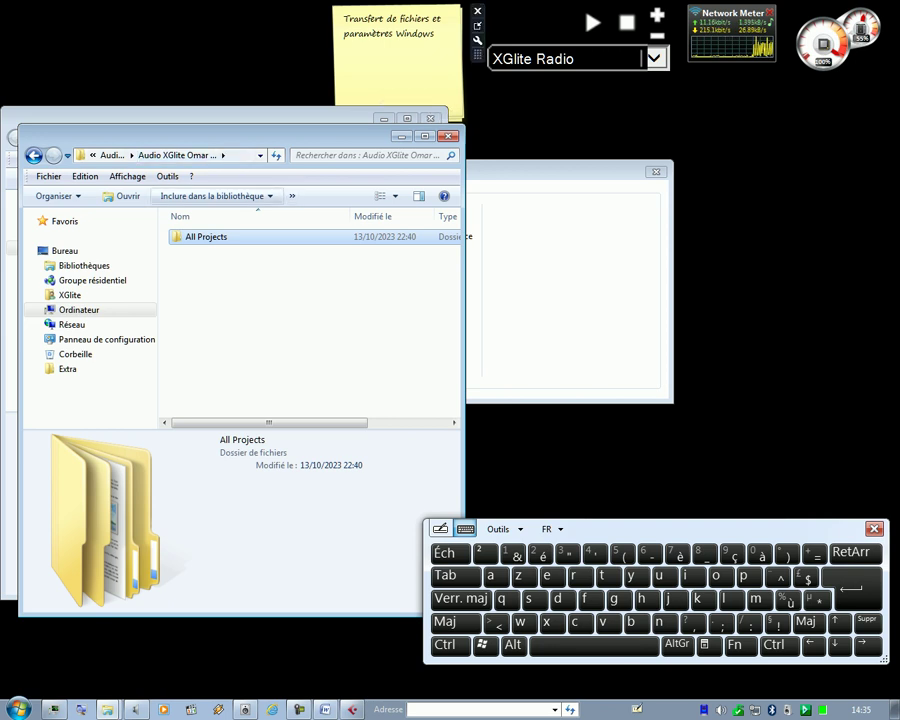
pyautogui.click(112, 156)
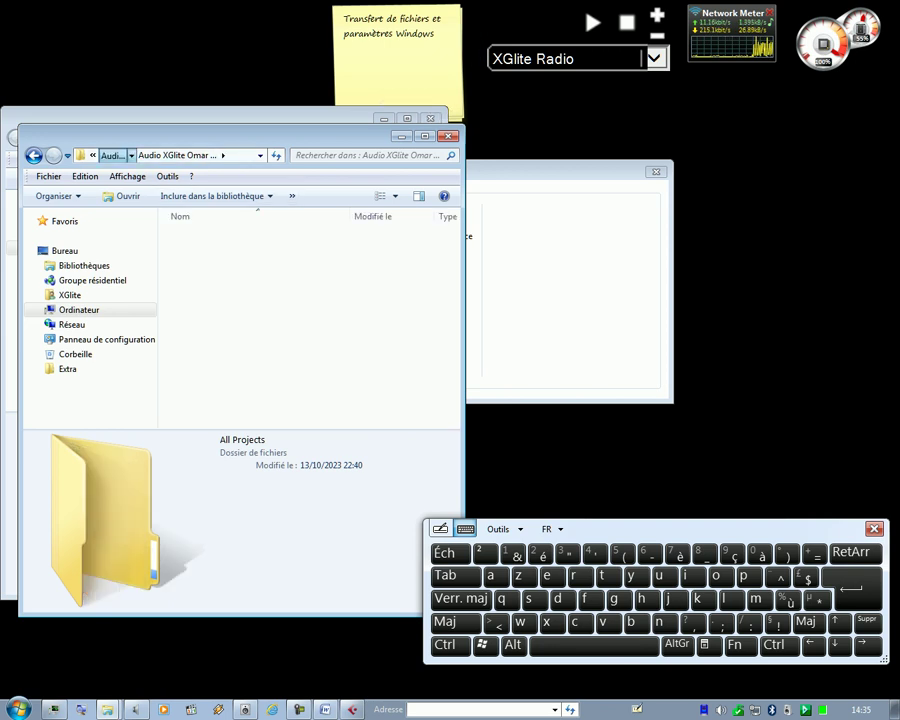
# Step: Set the France Culture volume to 37 in the volume mixer and return to the Audio XGlite Records window
pyautogui.click(570, 285)
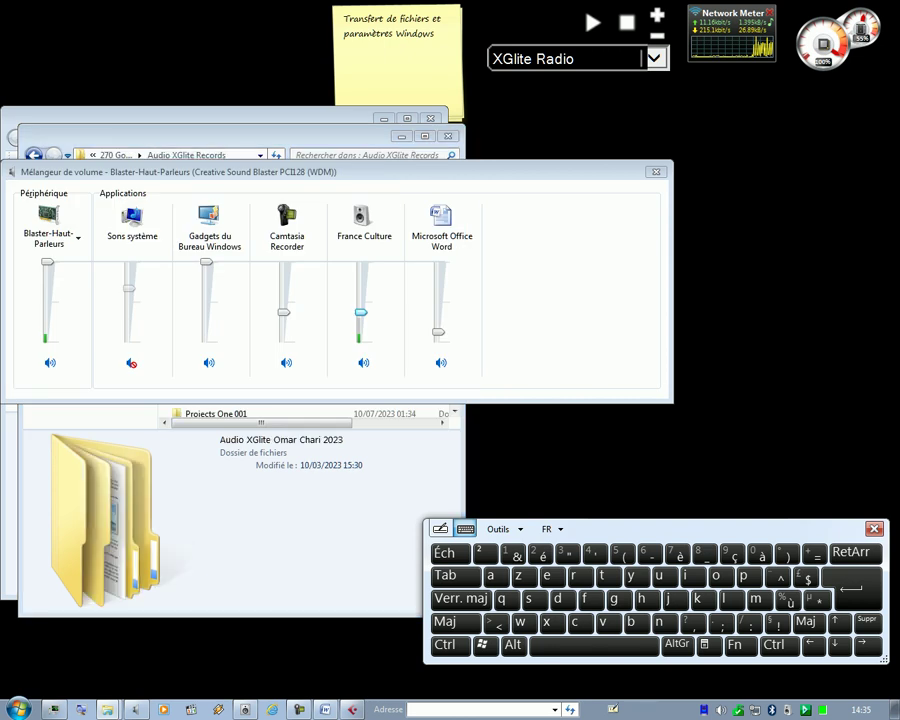
pyautogui.moveTo(361, 313); pyautogui.dragTo(361, 312)
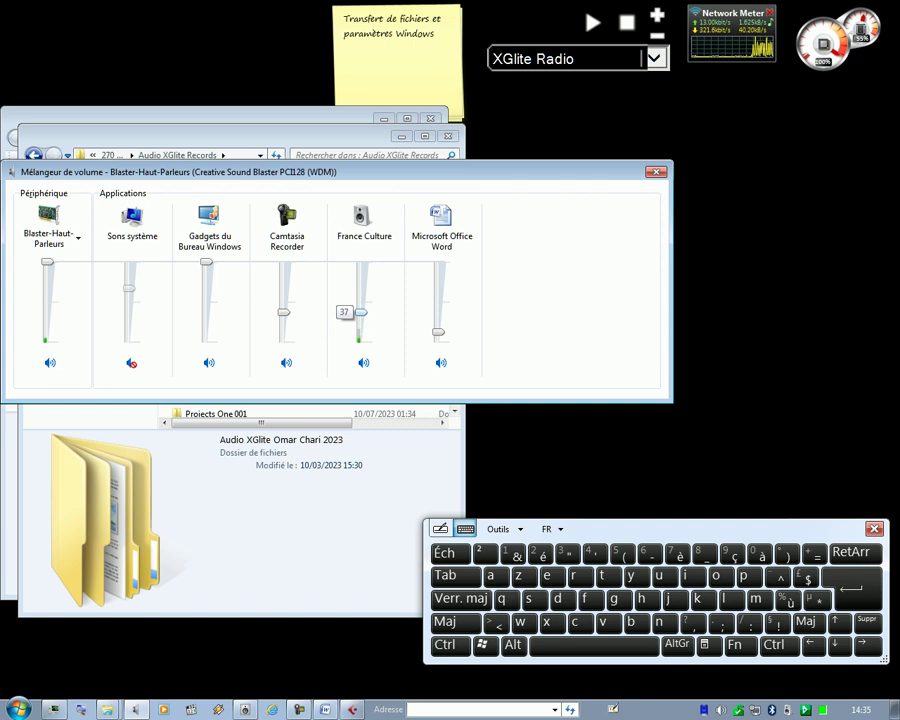
pyautogui.click(230, 136)
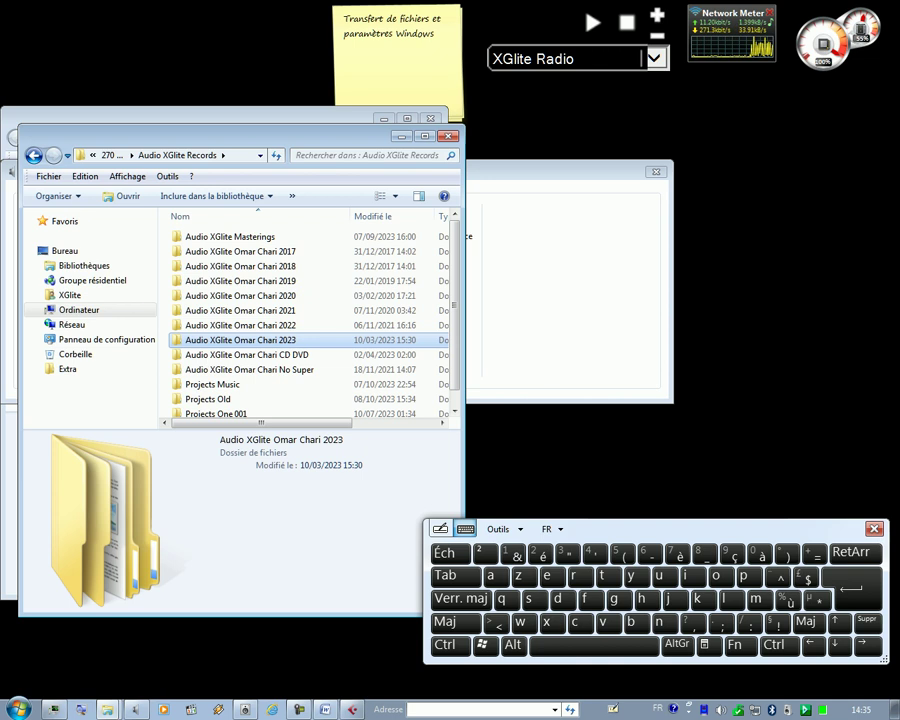
# Step: Open the Projects folder inside Audio XGlite Masterings
pyautogui.click(240, 237)
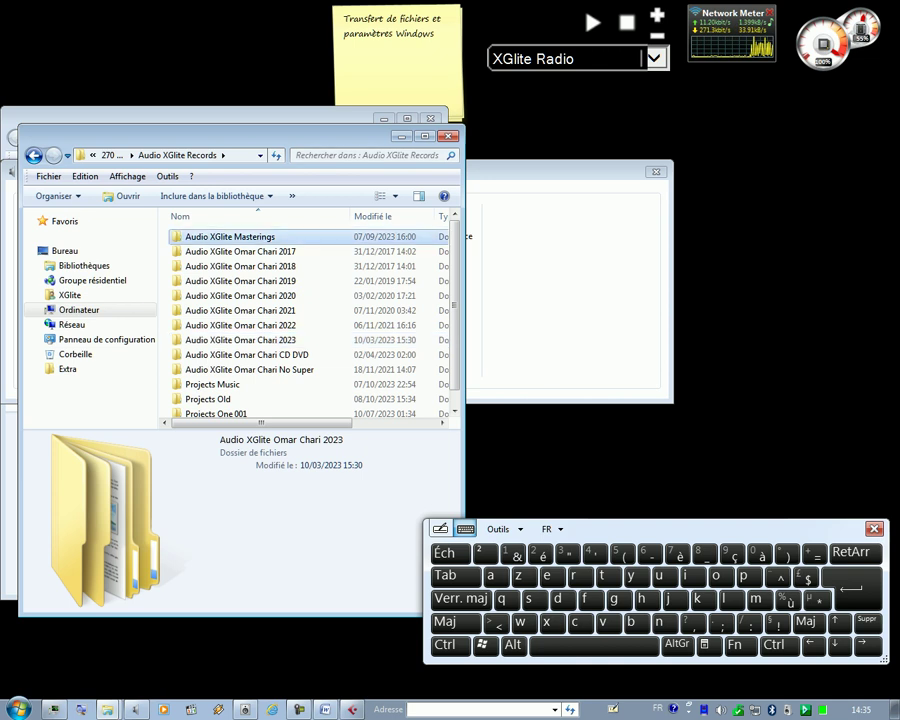
pyautogui.doubleClick(240, 237)
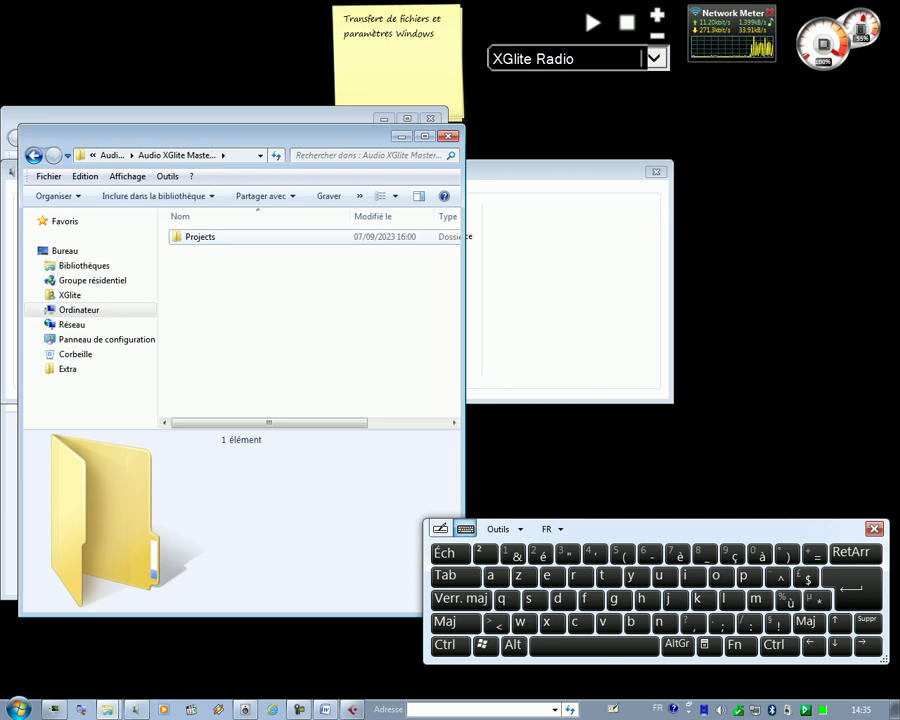
pyautogui.click(240, 237)
pyautogui.press('Return')
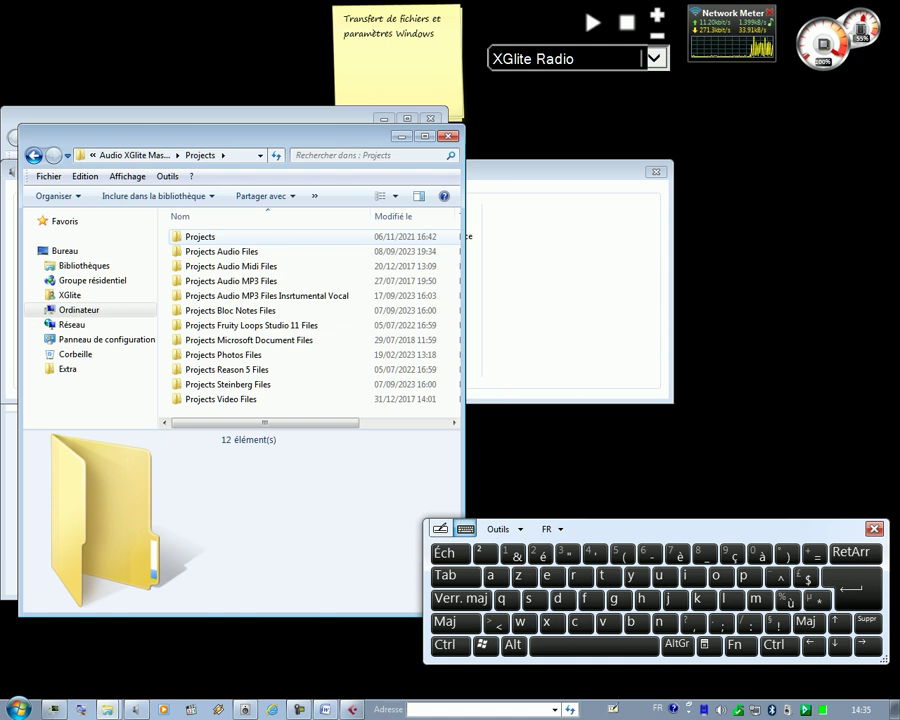
# Step: Browse through Projects Steinberg Files, Cubase 5 Projects, 1Nouveau dossier and Projects Masterings to the Audio folder, and return to Projects Masterings
pyautogui.click(228, 385)
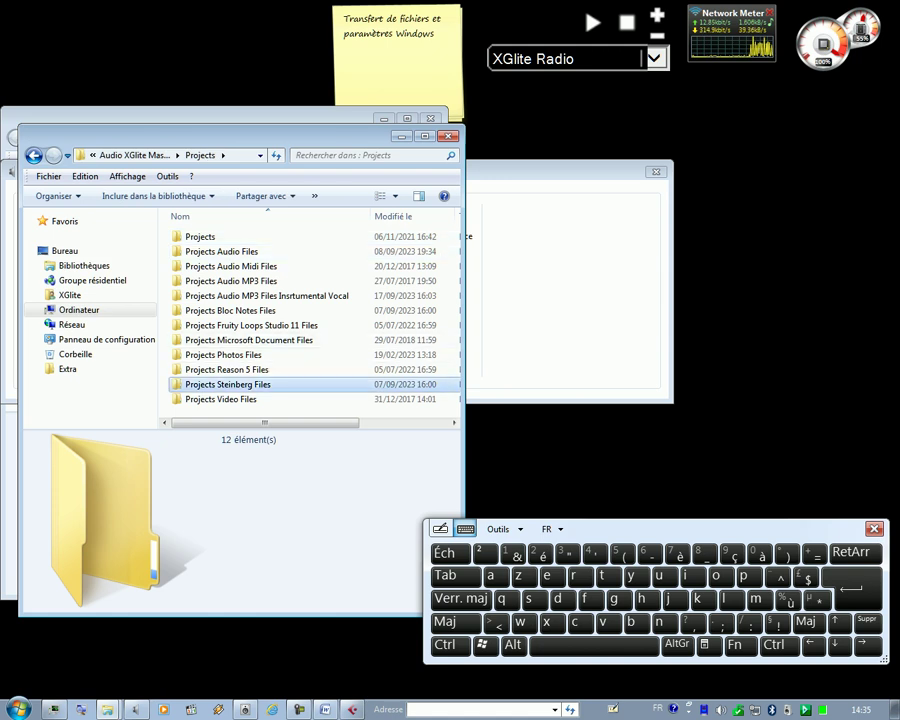
pyautogui.press('Return')
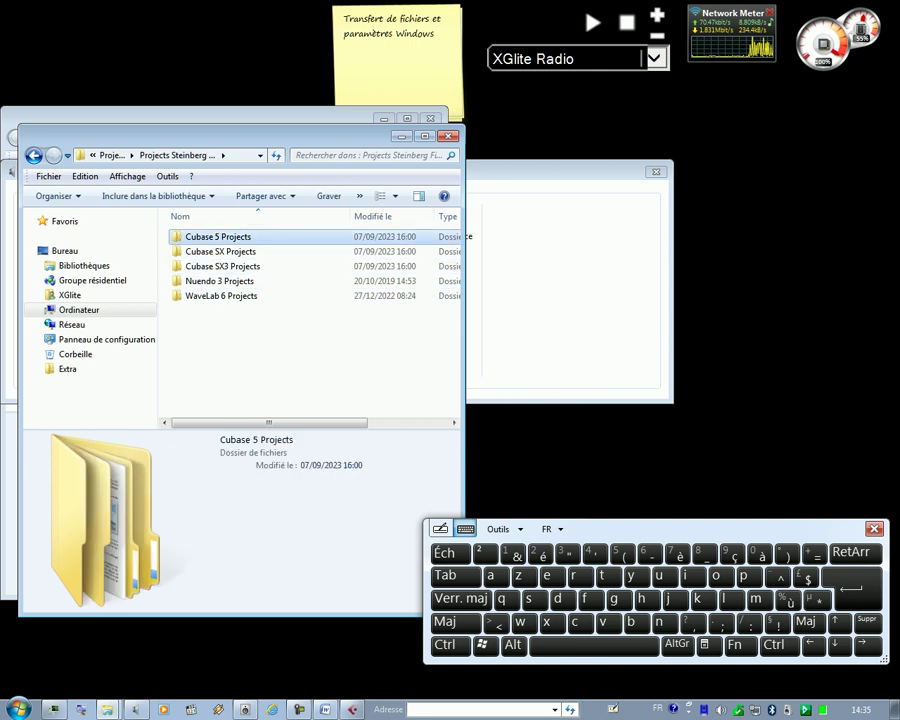
pyautogui.press('Return')
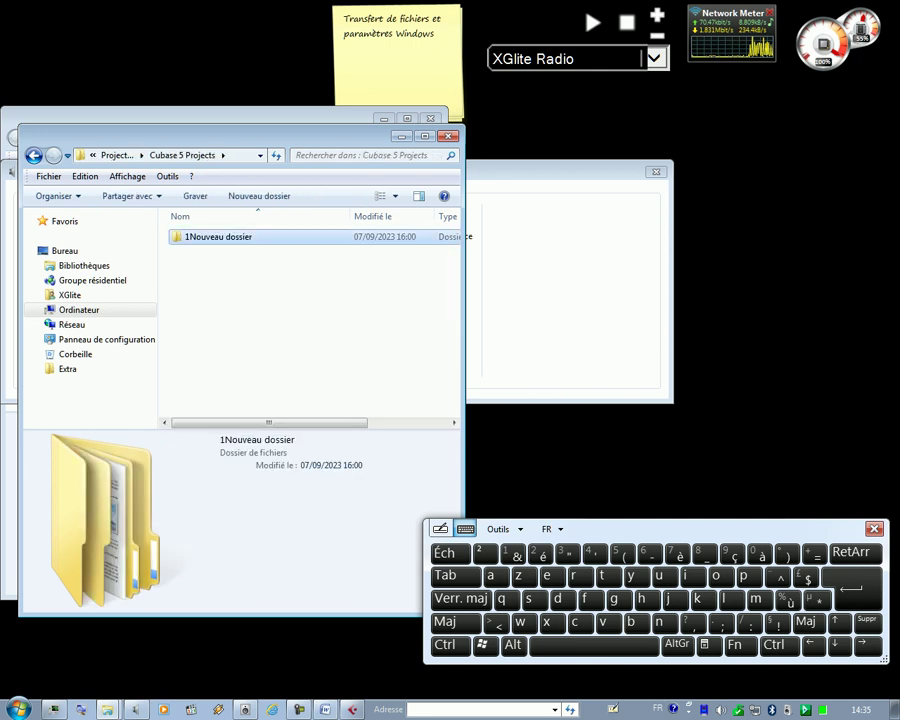
pyautogui.press('Return')
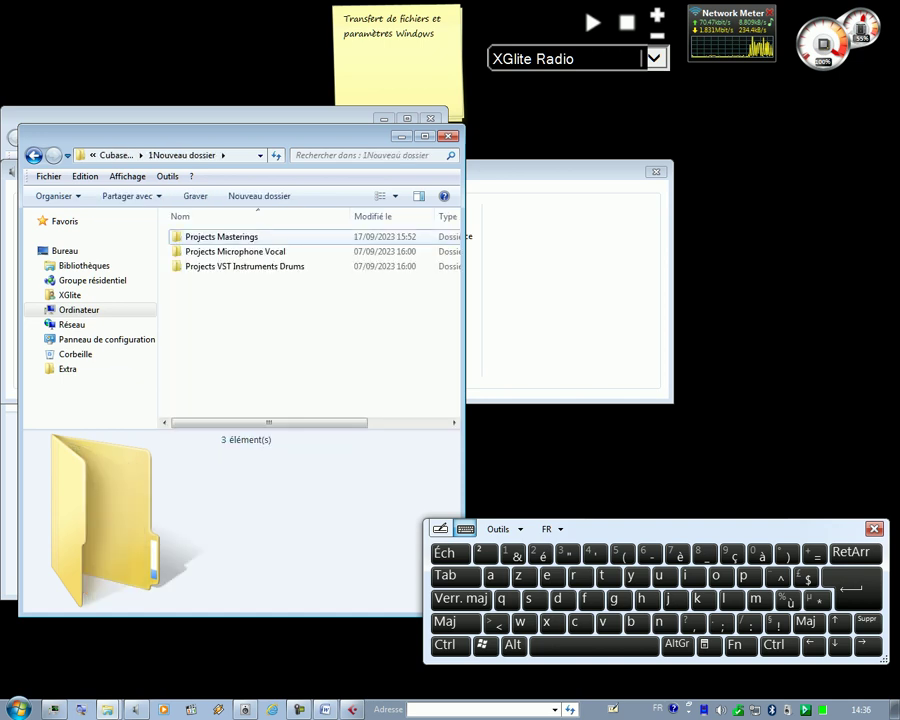
pyautogui.doubleClick(222, 237)
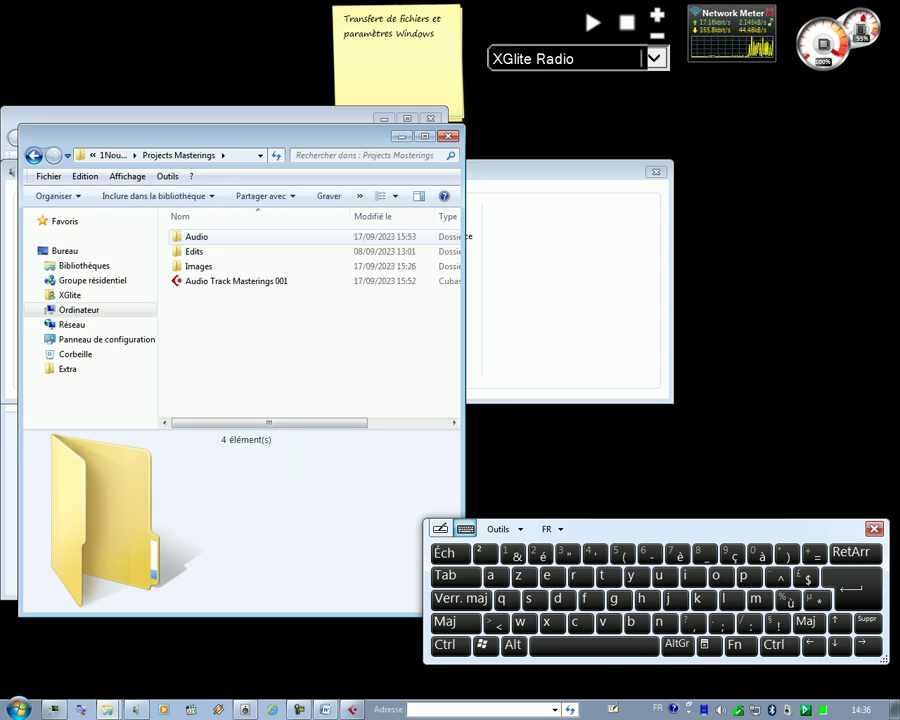
pyautogui.doubleClick(222, 237)
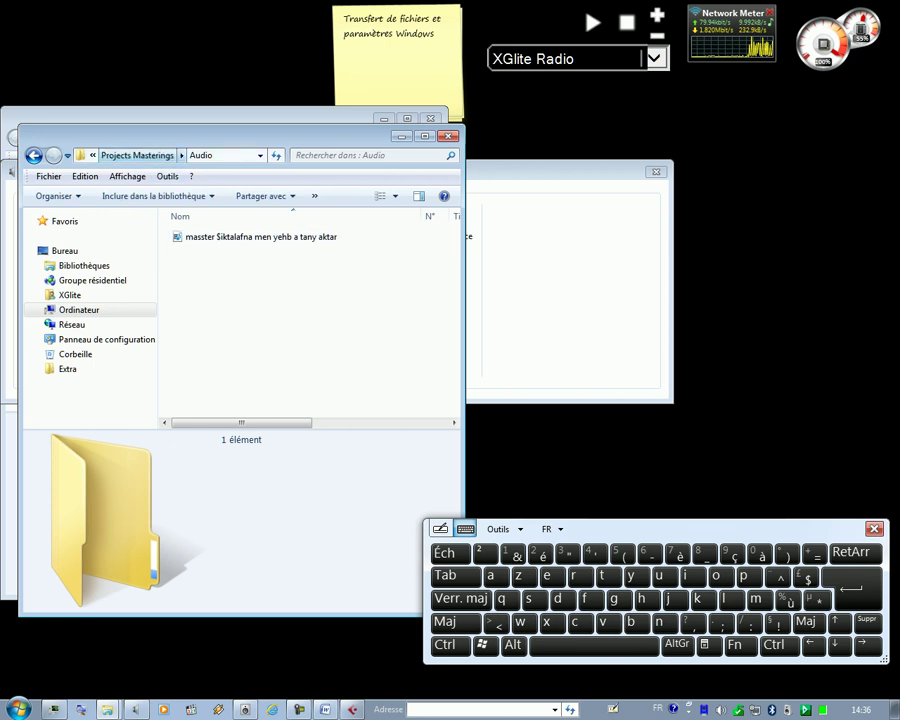
pyautogui.click(137, 156)
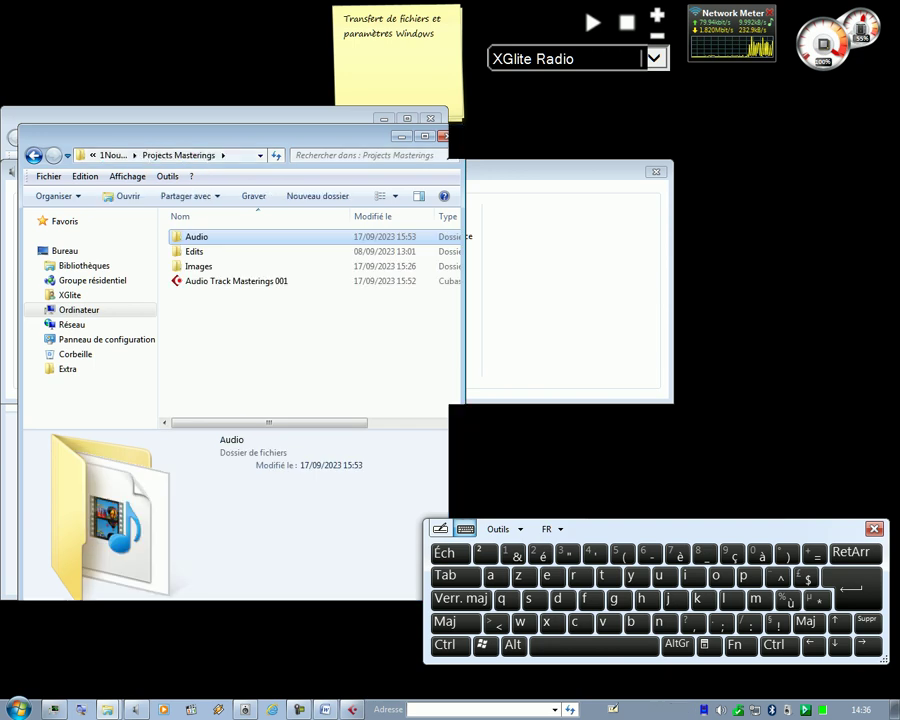
# Step: Clear the Projects Masterings and Bibliothèques windows off the desktop
pyautogui.click(401, 136)
pyautogui.click(384, 119)
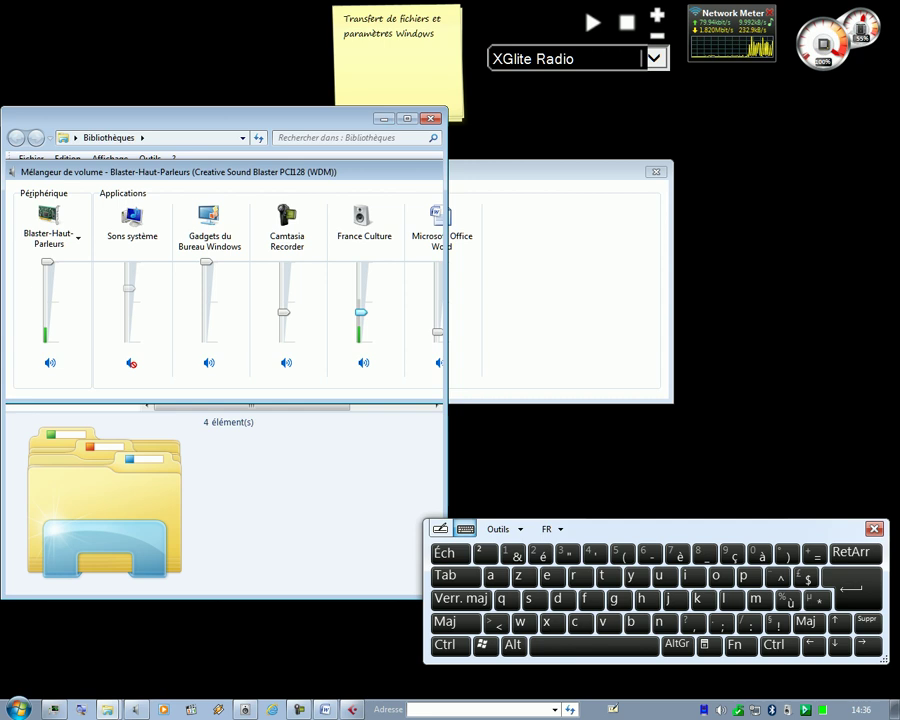
pyautogui.hotkey('alt', 'F4')
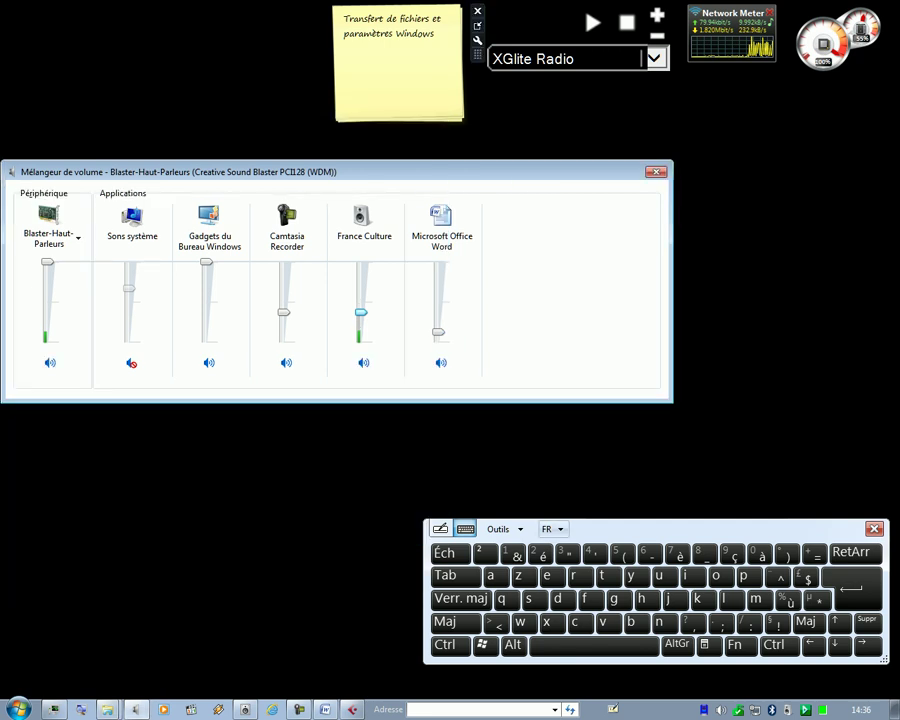
# Step: Switch the on-screen keyboard language to Arabe (Maroc)
pyautogui.click(553, 529)
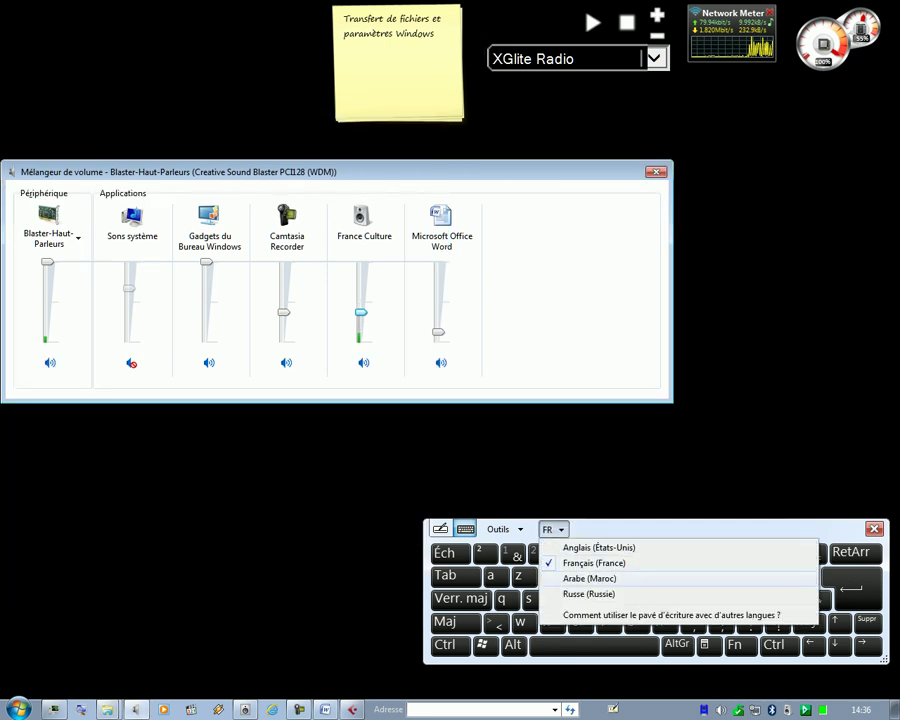
pyautogui.click(556, 578)
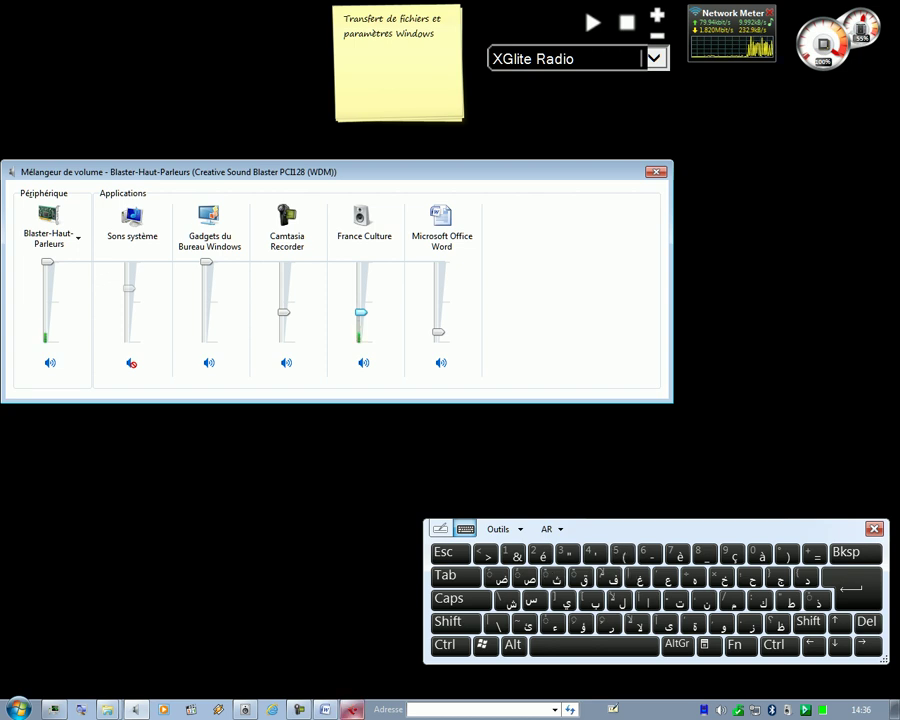
# Step: Switch to Cubase 5 and start opening a project, browsing to the Audio XGlite Records folder on the 270 Go (F:) drive
pyautogui.click(351, 710)
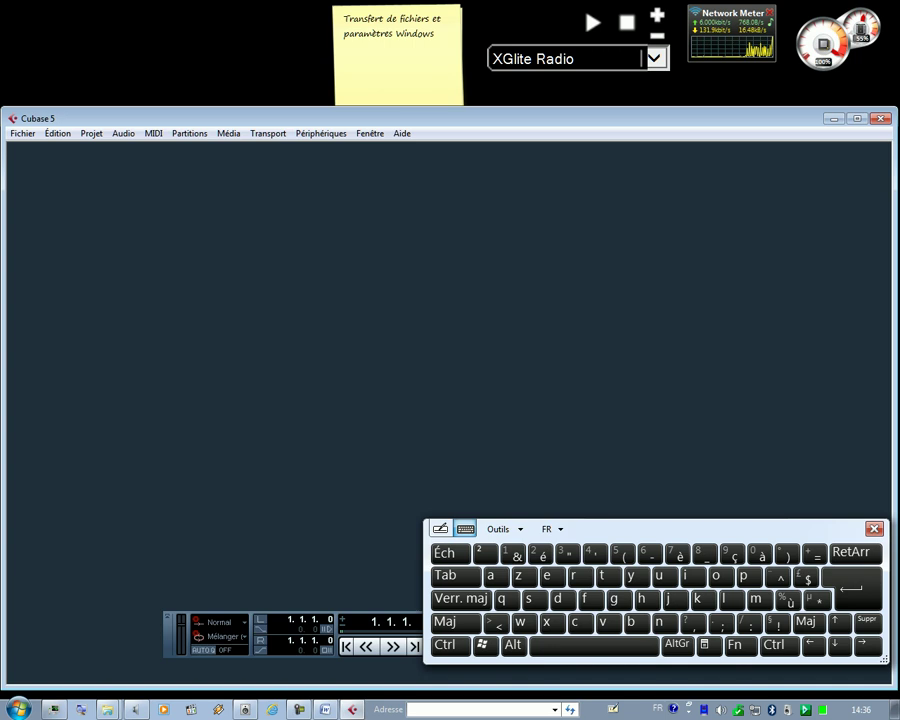
pyautogui.click(22, 133)
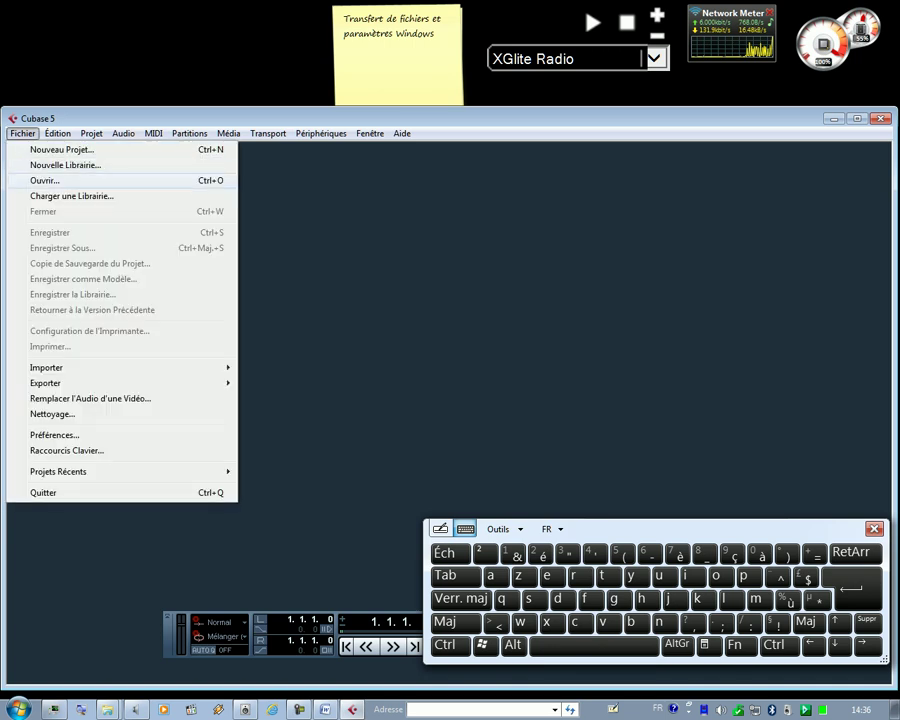
pyautogui.click(45, 181)
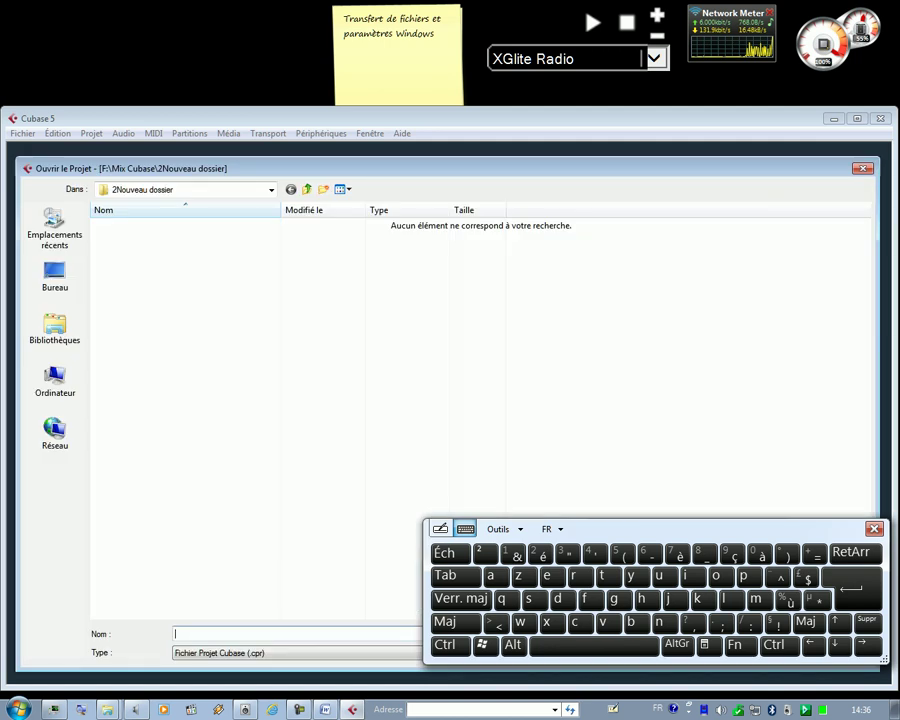
pyautogui.click(55, 385)
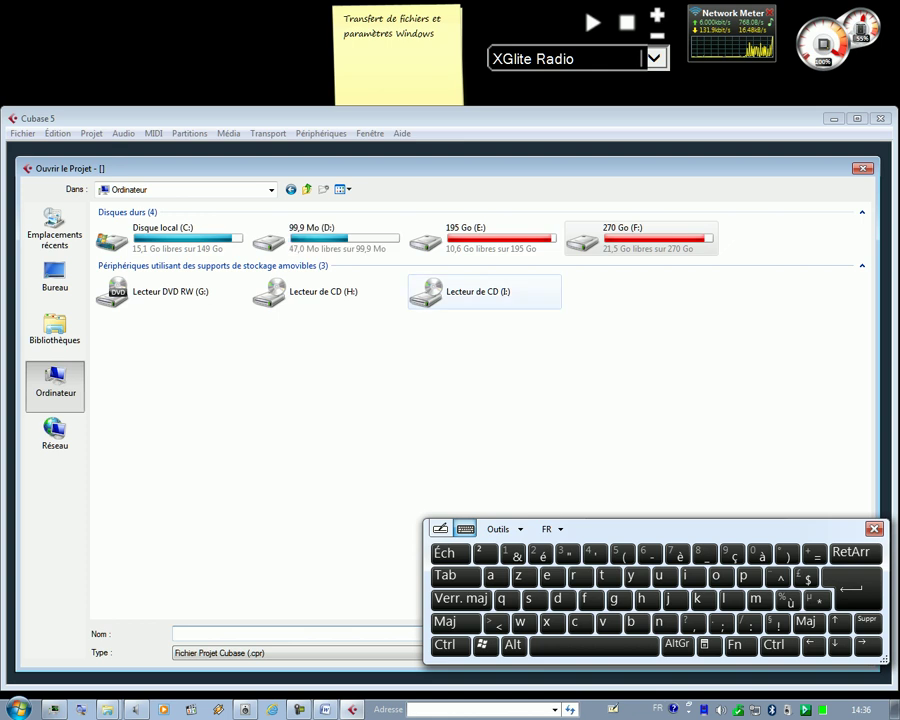
pyautogui.doubleClick(640, 237)
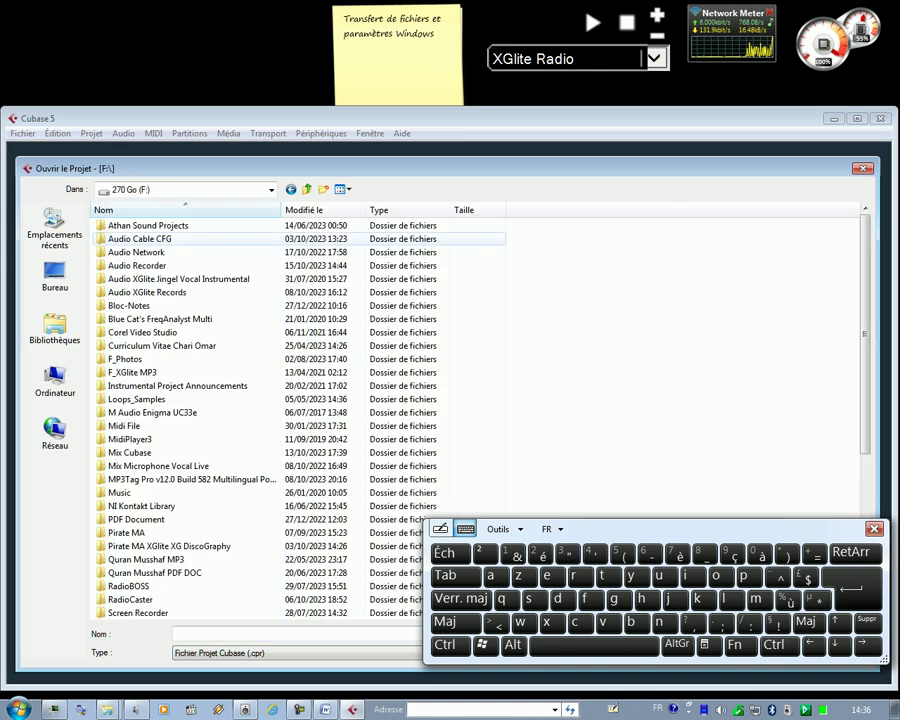
pyautogui.click(148, 292)
pyautogui.doubleClick(147, 292)
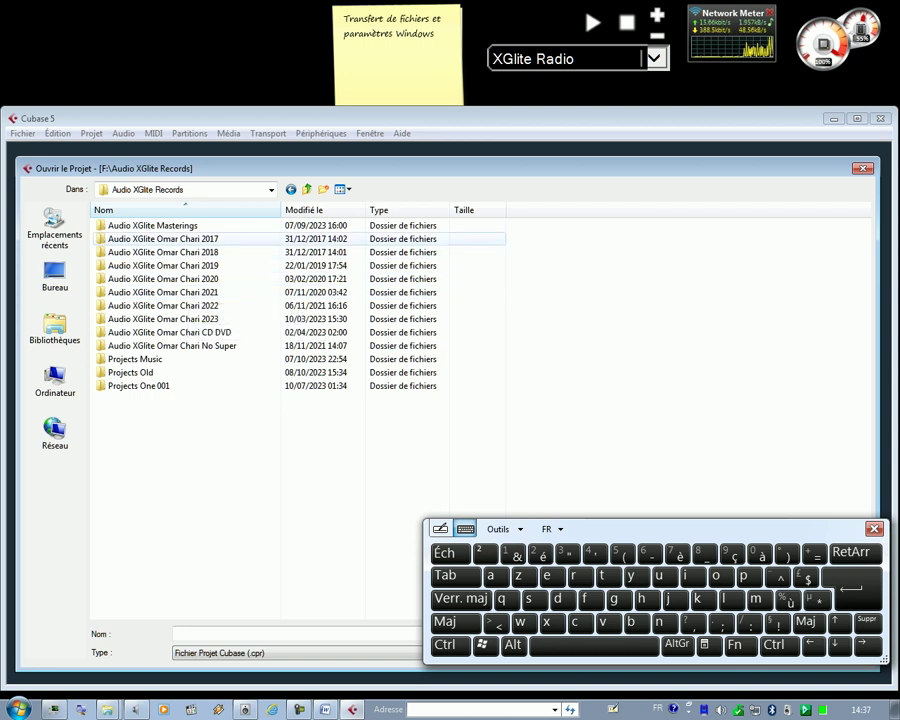
# Step: Browse through Audio XGlite Masterings, Projects, Projects Steinberg Files, Cubase 5 Projects and 1Nouveau dossier to the Projects Masterings folder
pyautogui.doubleClick(150, 225)
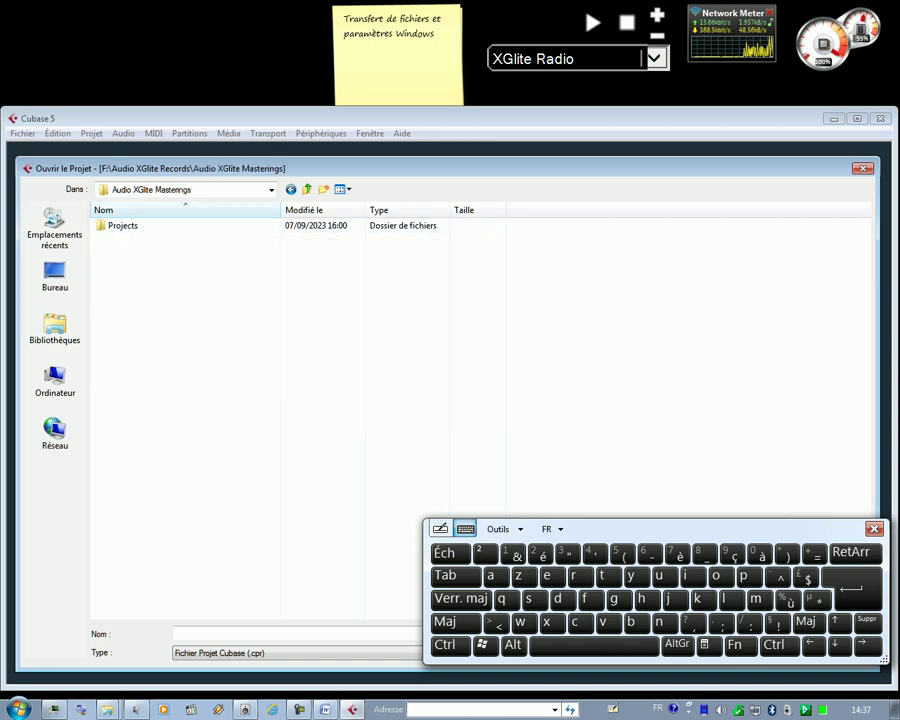
pyautogui.doubleClick(150, 225)
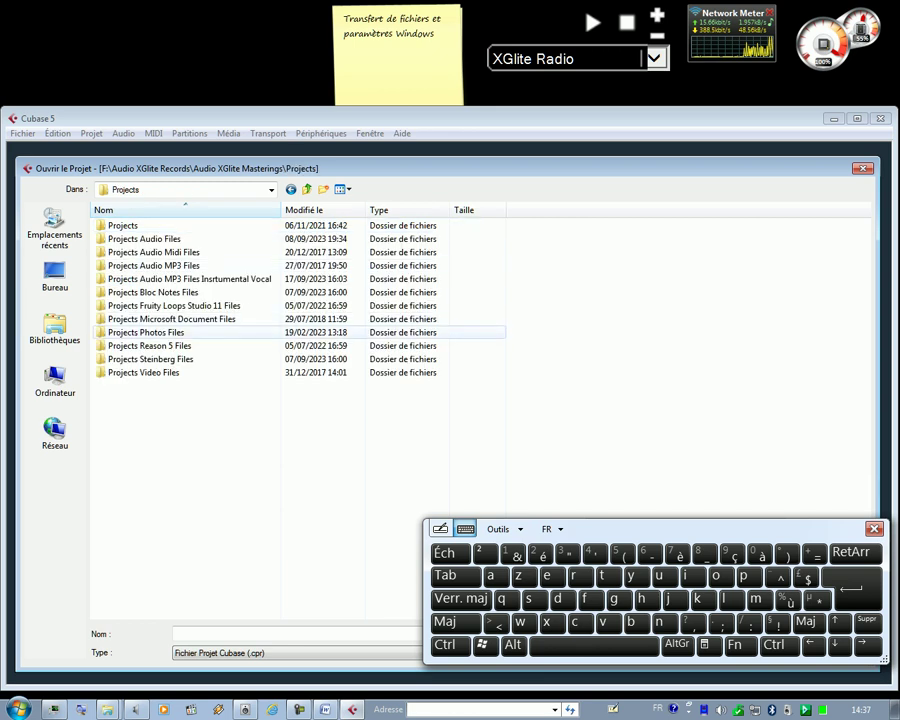
pyautogui.doubleClick(150, 358)
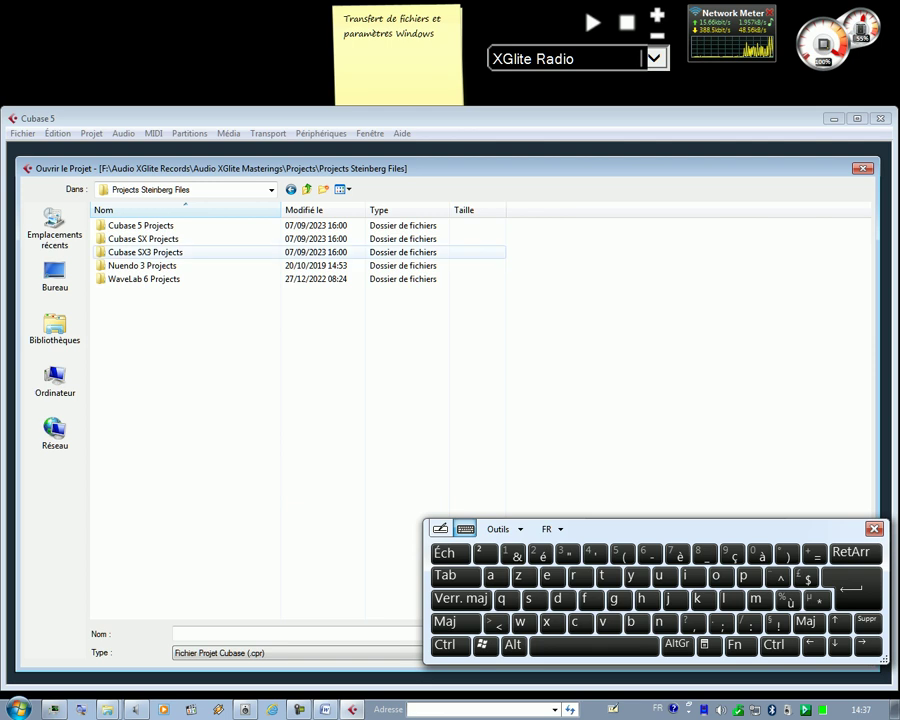
pyautogui.doubleClick(140, 225)
pyautogui.doubleClick(140, 225)
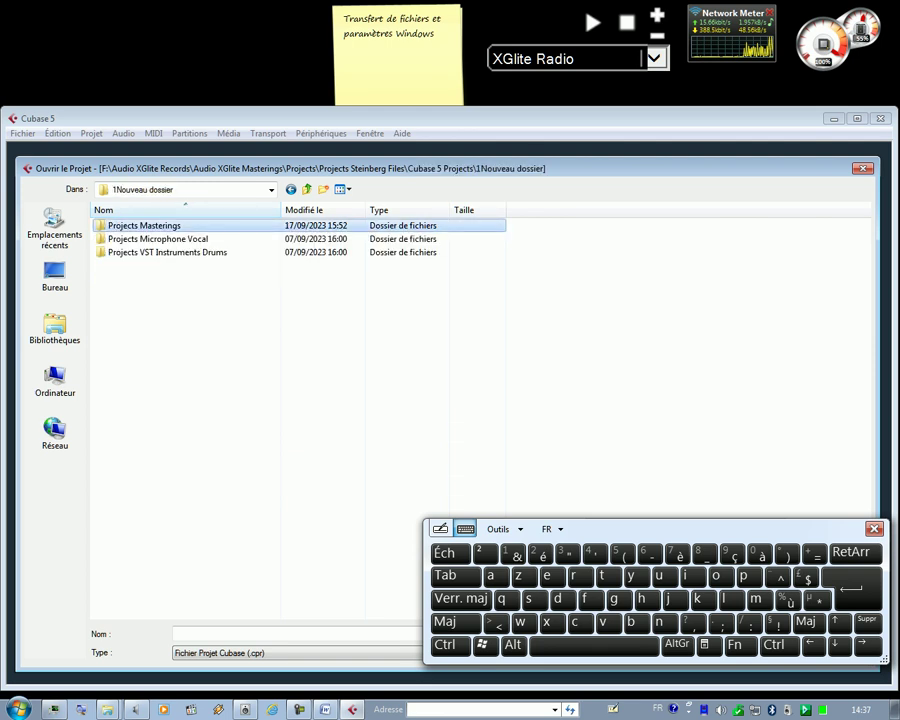
pyautogui.doubleClick(140, 225)
# Step: Open the Audio Track Masterings 001 project, moving the on-screen keyboard out of the way
pyautogui.click(211, 266)
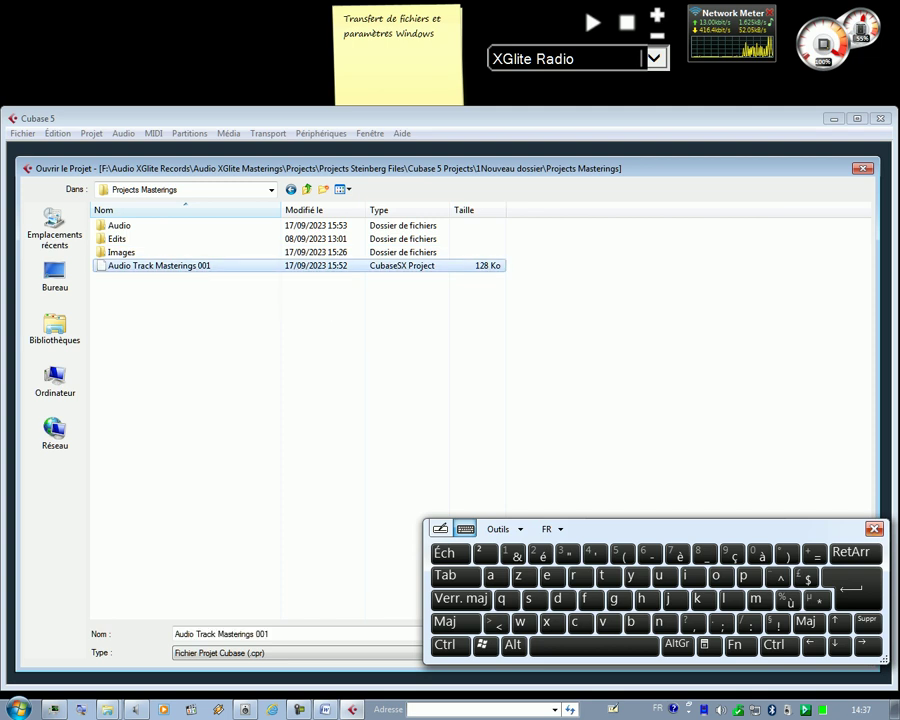
pyautogui.moveTo(700, 529); pyautogui.dragTo(605, 356)
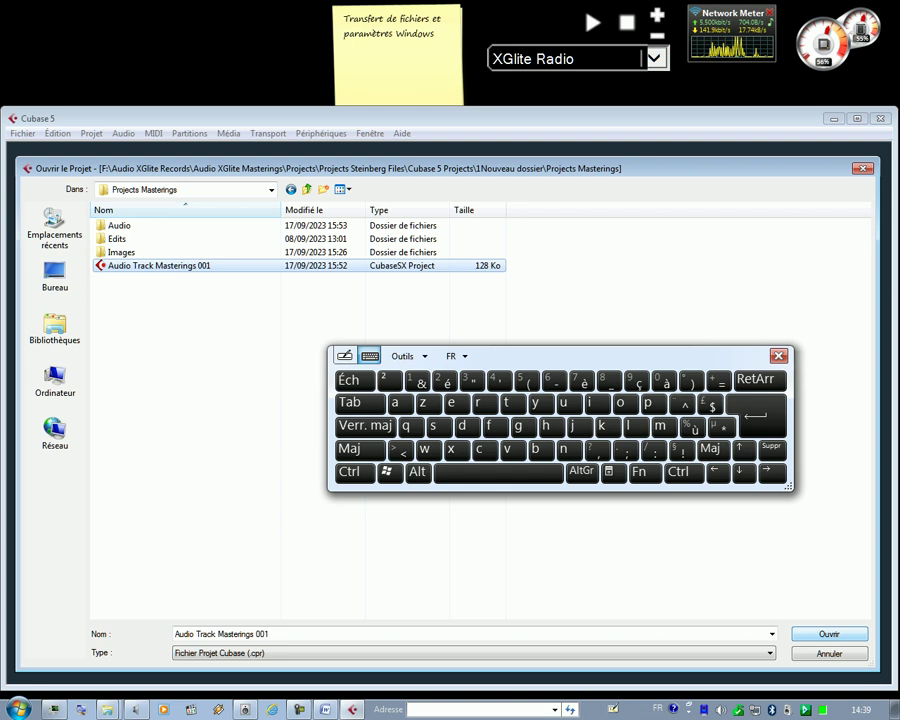
pyautogui.click(829, 634)
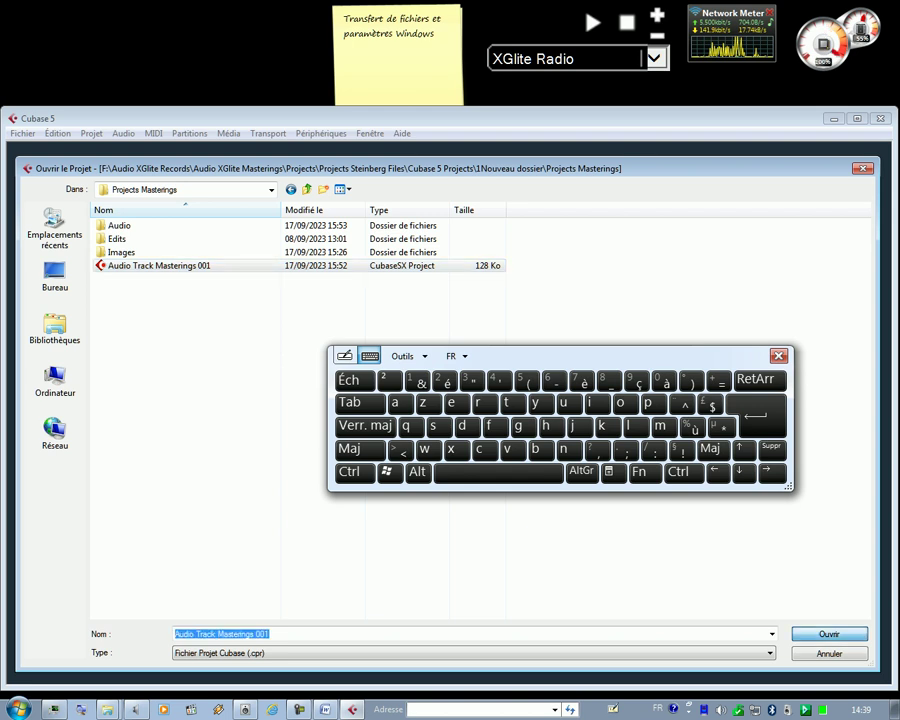
pyautogui.press('Return')
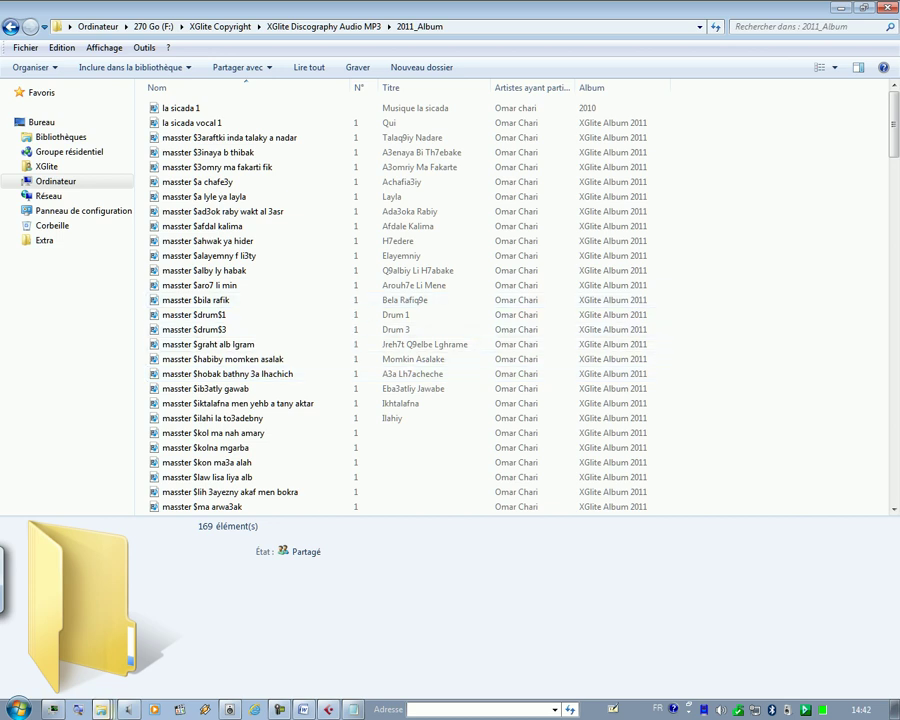
# Step: Look at the song name list in the Switcher Nom 2024 Document Texte 001 notes and return to the 2011_Album folder
pyautogui.click(352, 709)
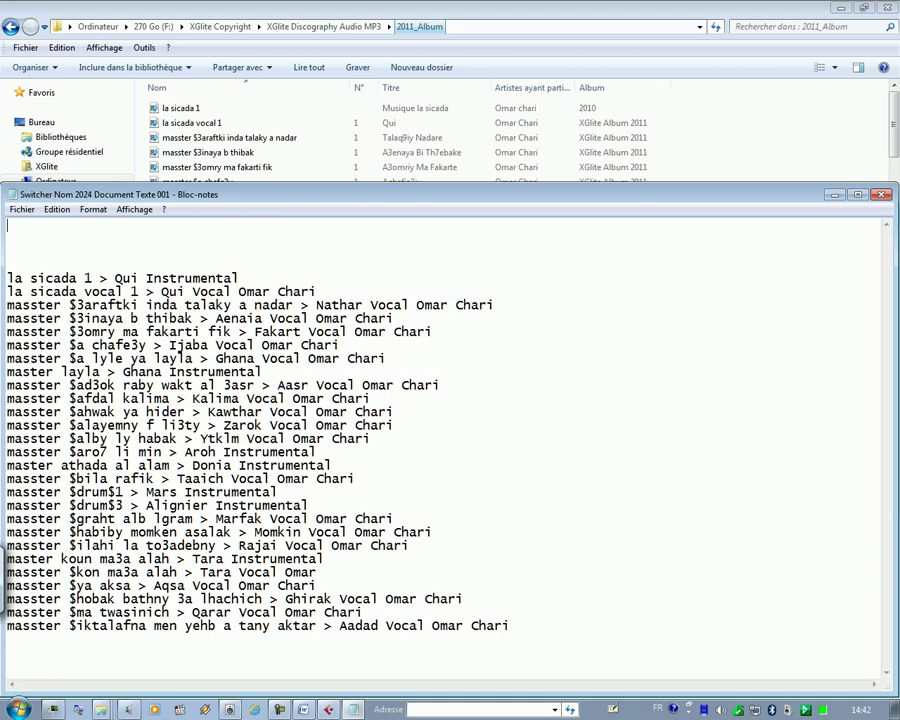
pyautogui.click(420, 26)
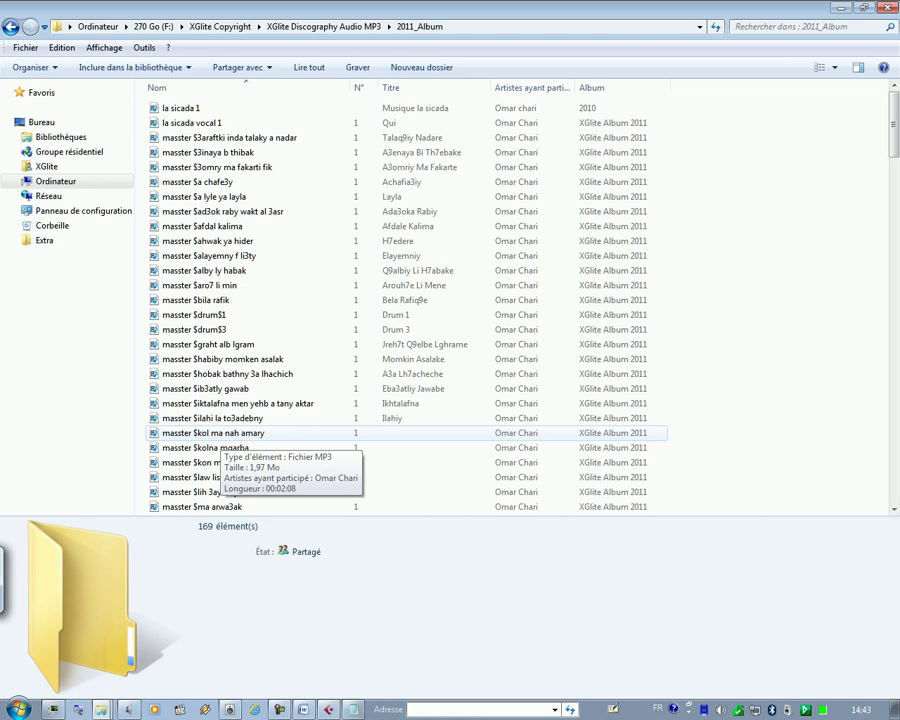
# Step: Copy the file name of the song masster $oujda al bahya in the 2011_Album folder, leaving the name as it is
pyautogui.moveTo(893, 125); pyautogui.dragTo(893, 178)
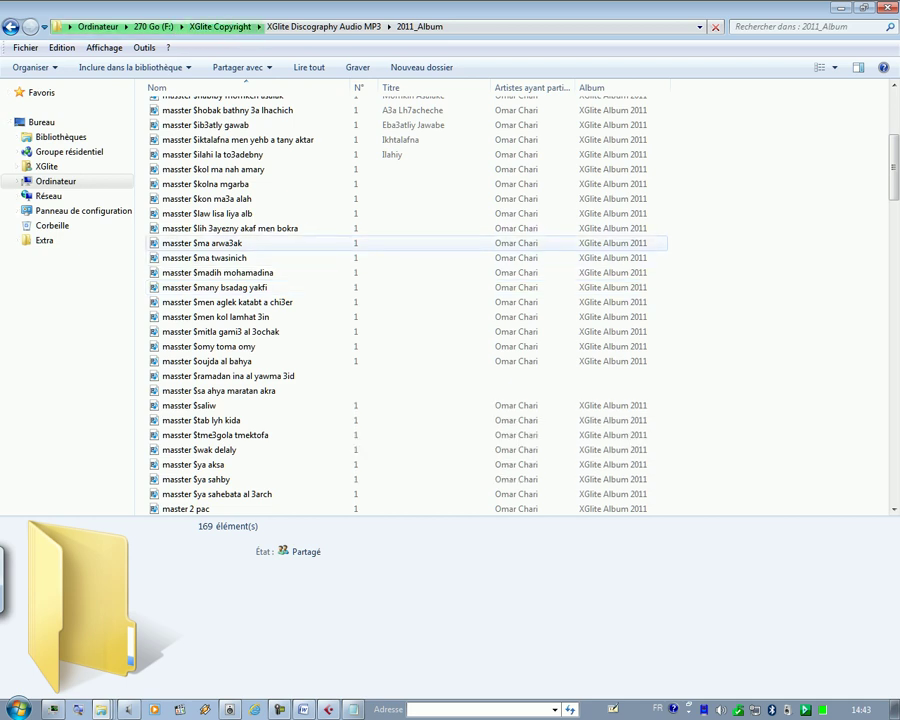
pyautogui.moveTo(205, 243)
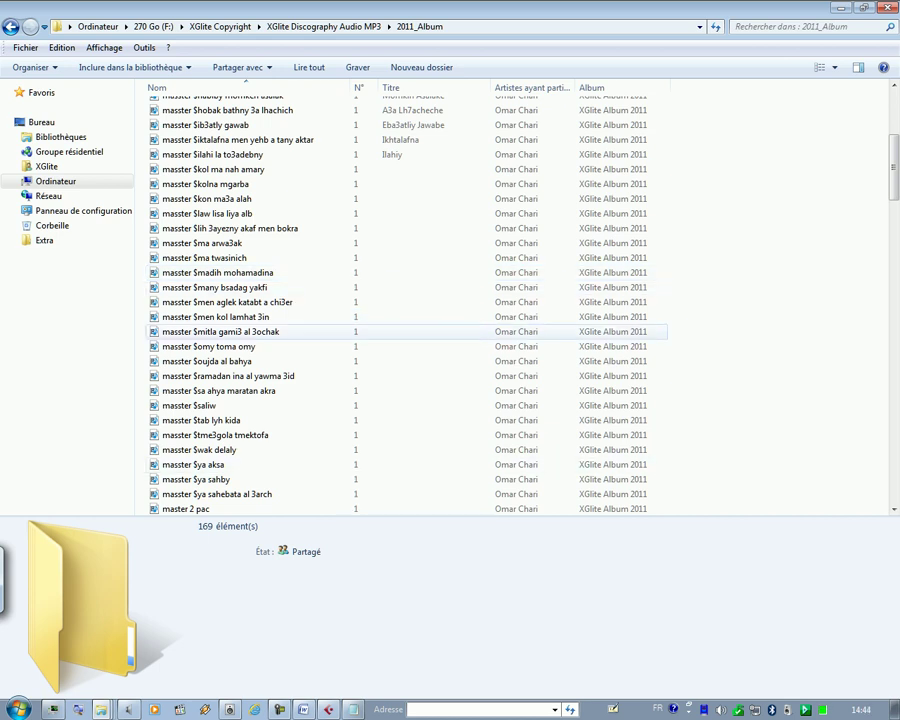
pyautogui.click(208, 362)
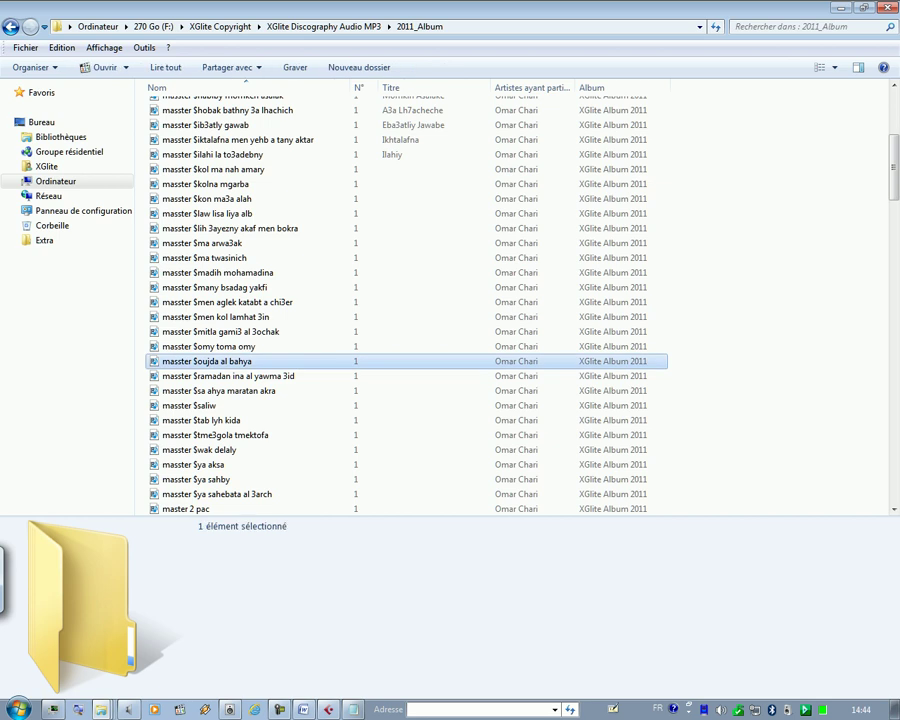
pyautogui.click(242, 362)
pyautogui.press('super+c')
pyautogui.rightClick(242, 362)
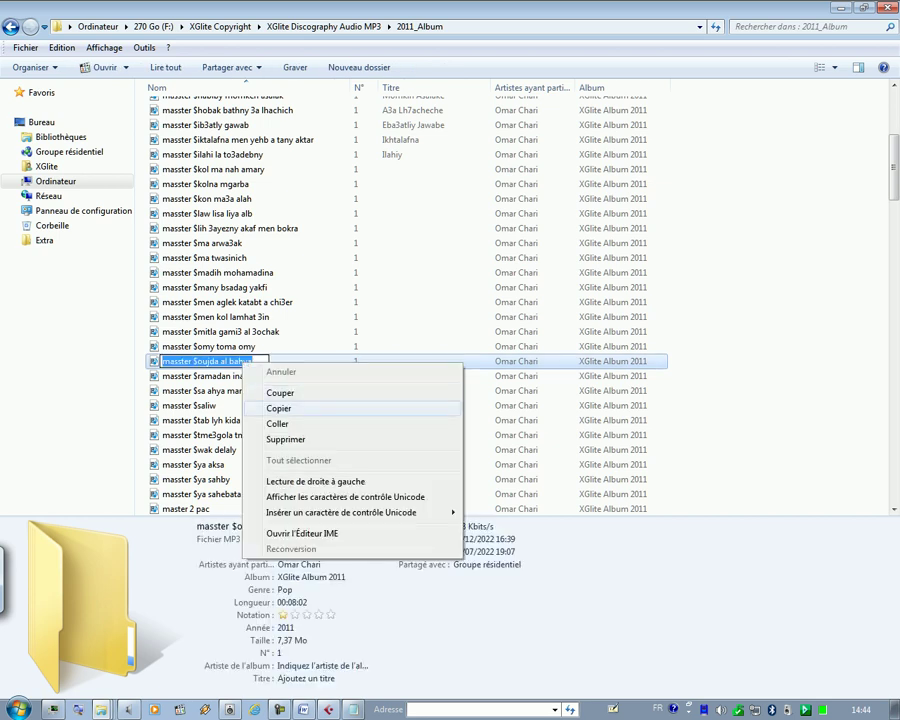
pyautogui.click(279, 408)
pyautogui.press('Return')
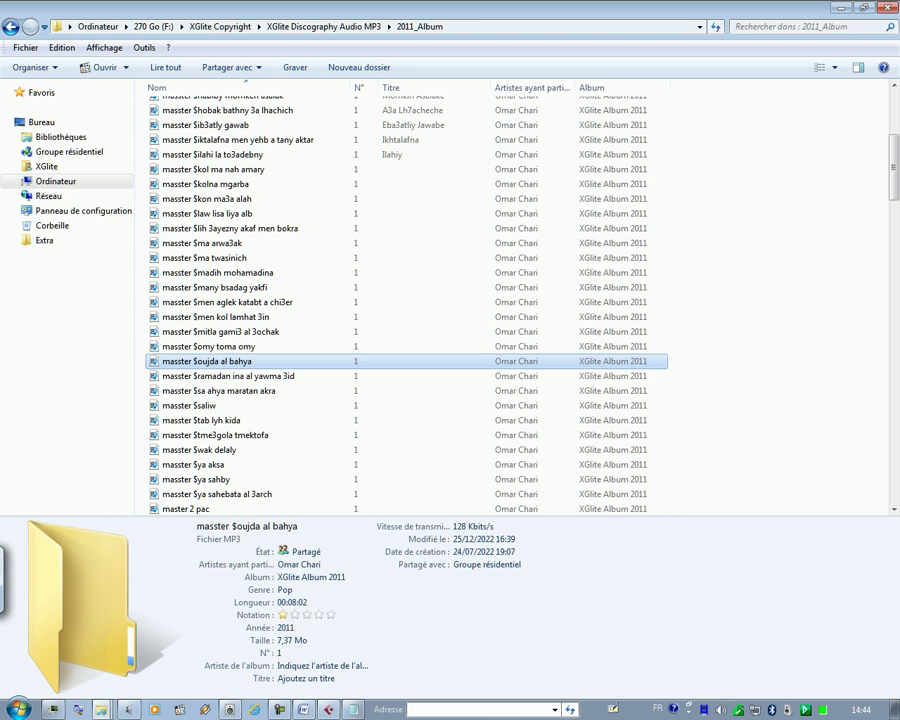
# Step: Paste the copied name masster $oujda al bahya on a new line at the end of the Switcher Nom 2024 Document Texte 001 notes
pyautogui.click(353, 709)
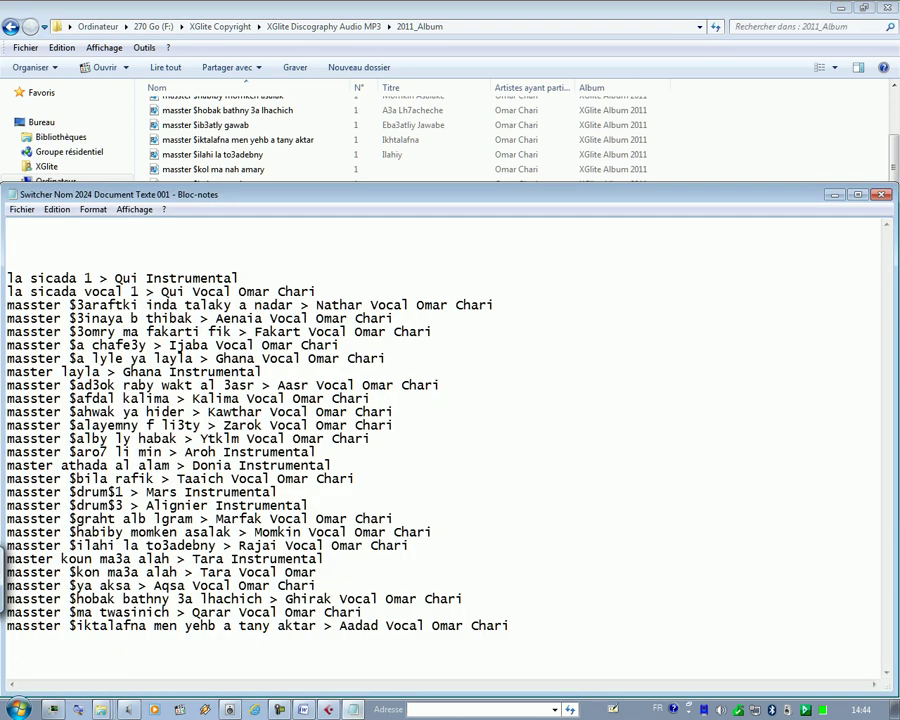
pyautogui.hotkey('ctrl', 'End')
pyautogui.press('BackSpace')
pyautogui.press('Return')
pyautogui.click(10, 583)
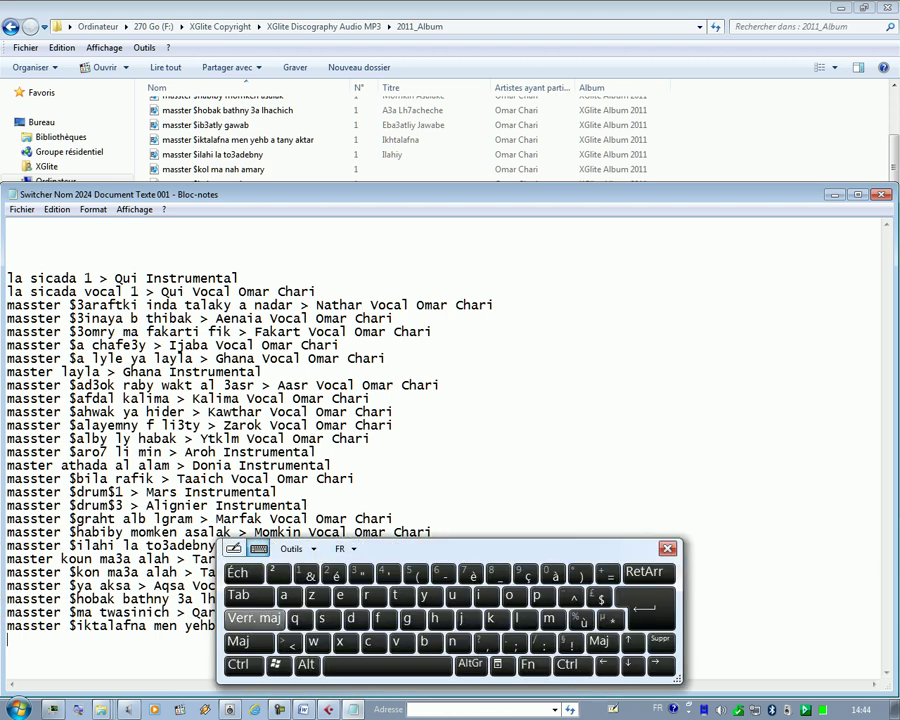
pyautogui.click(246, 664)
pyautogui.click(398, 641)
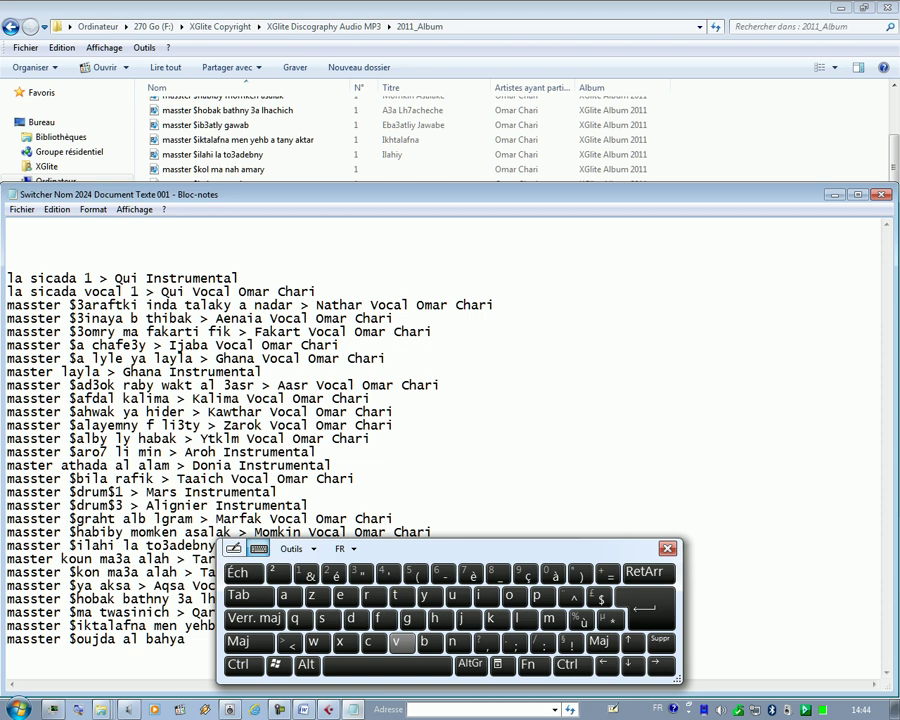
# Step: Add a " >" separator after masster $oujda al bahya in the notes and move the on-screen keyboard clear of the last line
pyautogui.click(387, 664)
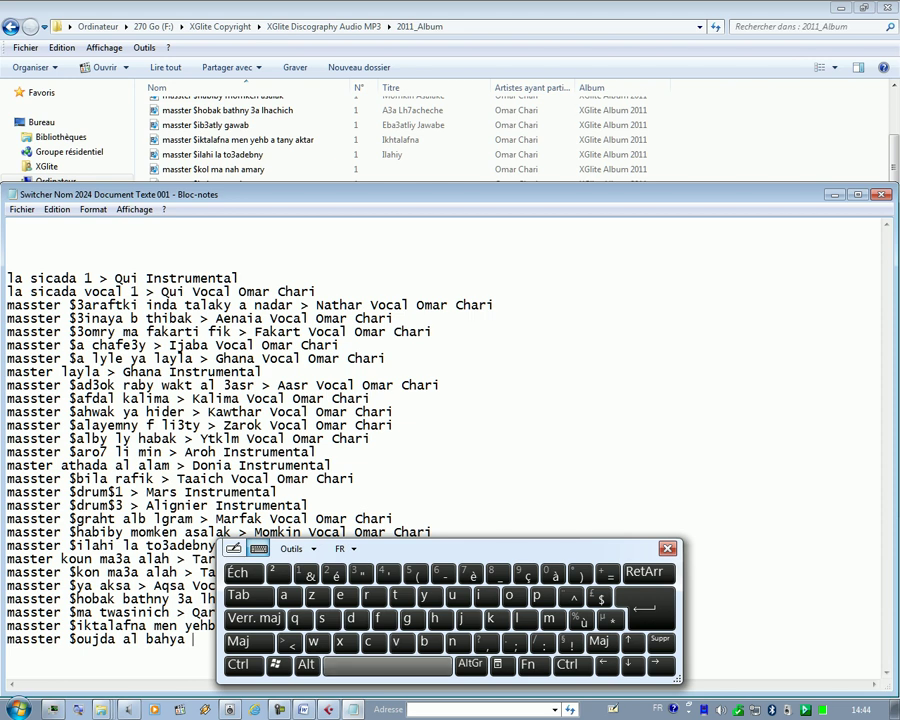
pyautogui.click(249, 641)
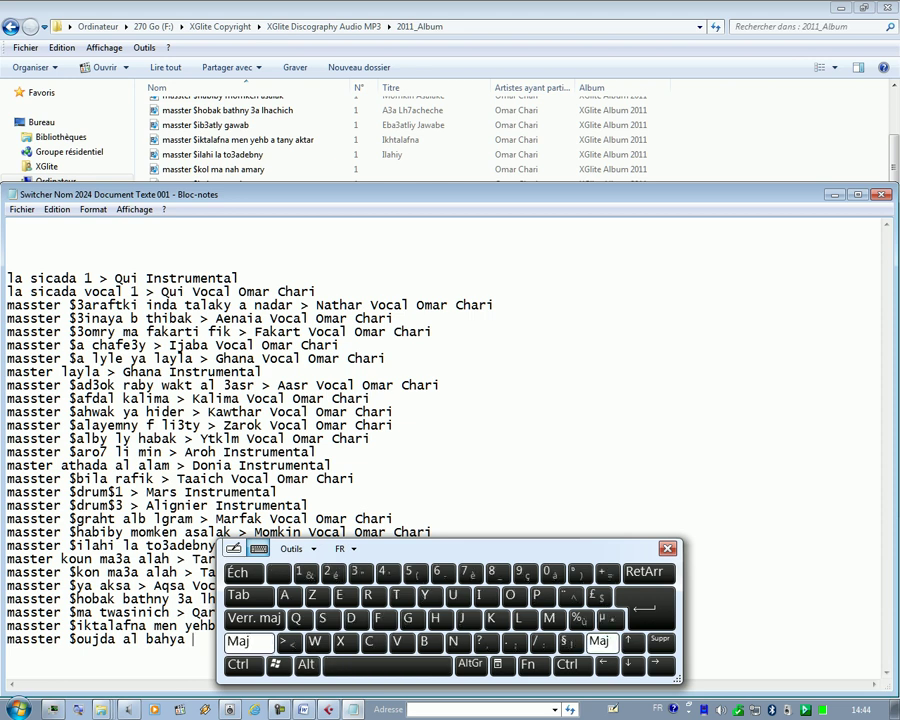
pyautogui.click(288, 641)
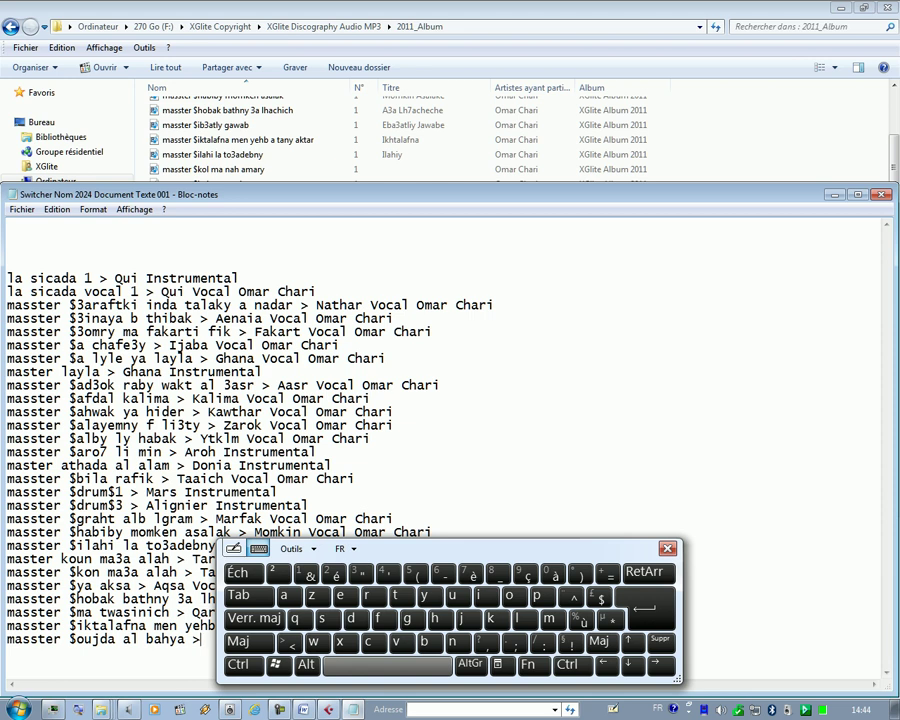
pyautogui.moveTo(450, 548); pyautogui.dragTo(585, 437)
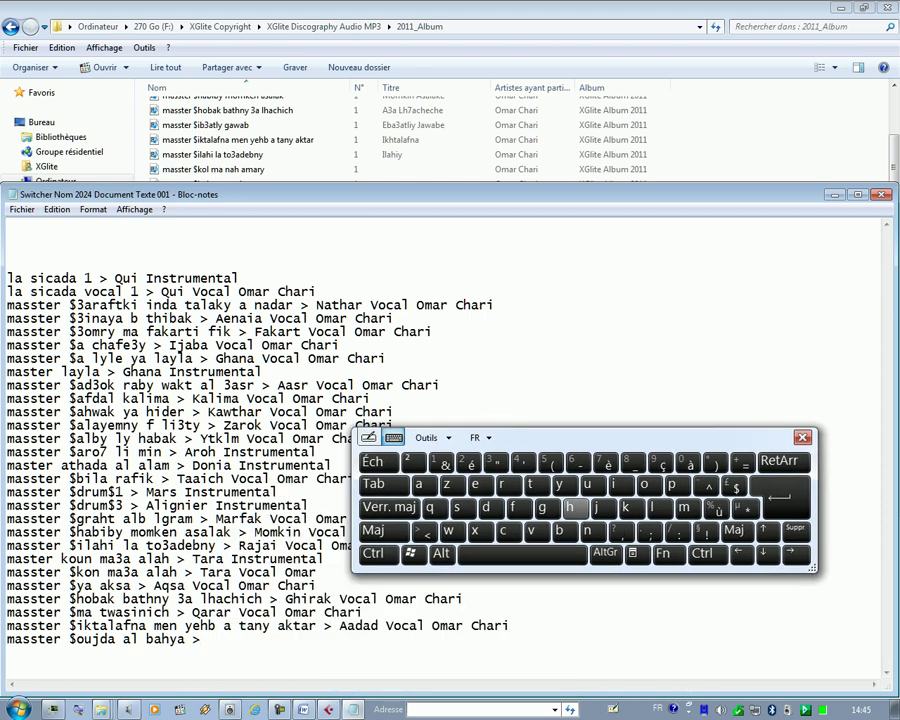
# Step: Enter the new song name Oujda Bahia after the separator on the masster $oujda al bahya line
pyautogui.click(388, 507)
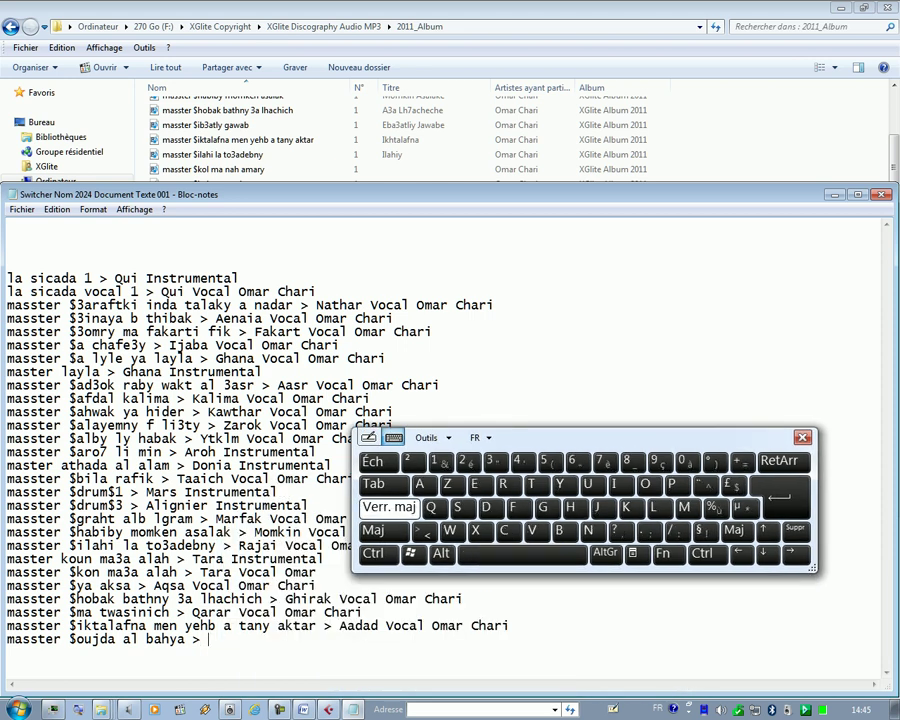
pyautogui.click(649, 484)
pyautogui.click(388, 507)
pyautogui.click(587, 484)
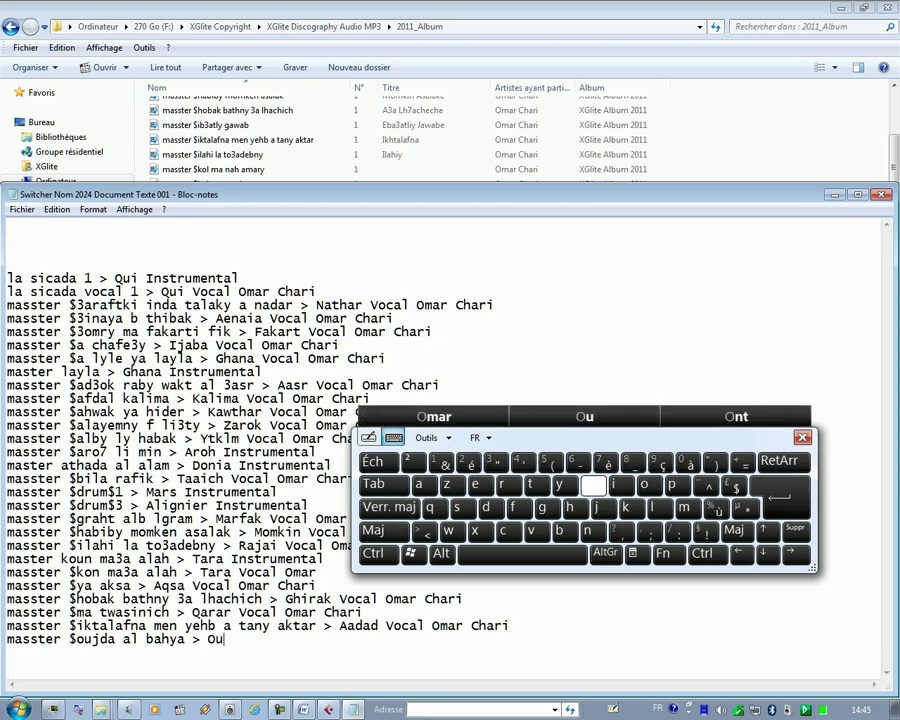
pyautogui.click(433, 416)
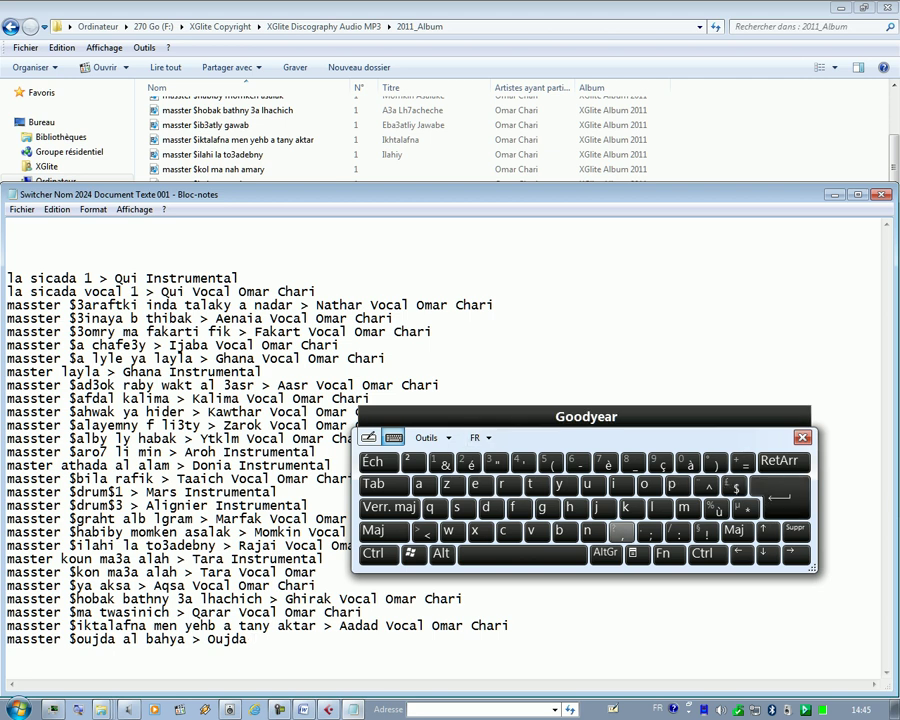
pyautogui.click(388, 507)
pyautogui.click(565, 530)
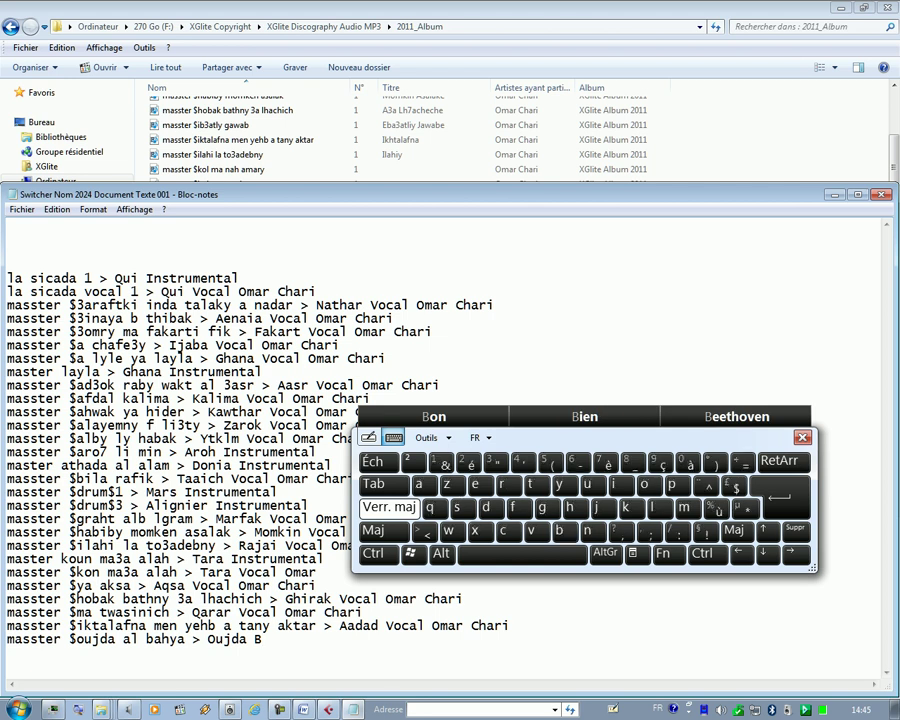
pyautogui.click(388, 507)
pyautogui.click(419, 484)
pyautogui.click(569, 507)
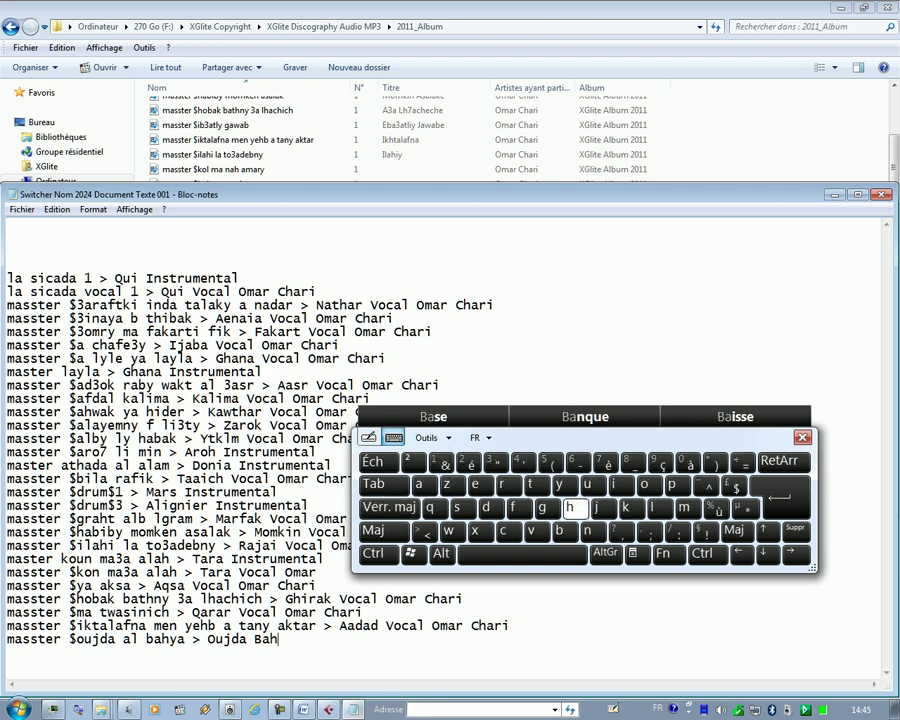
pyautogui.click(621, 484)
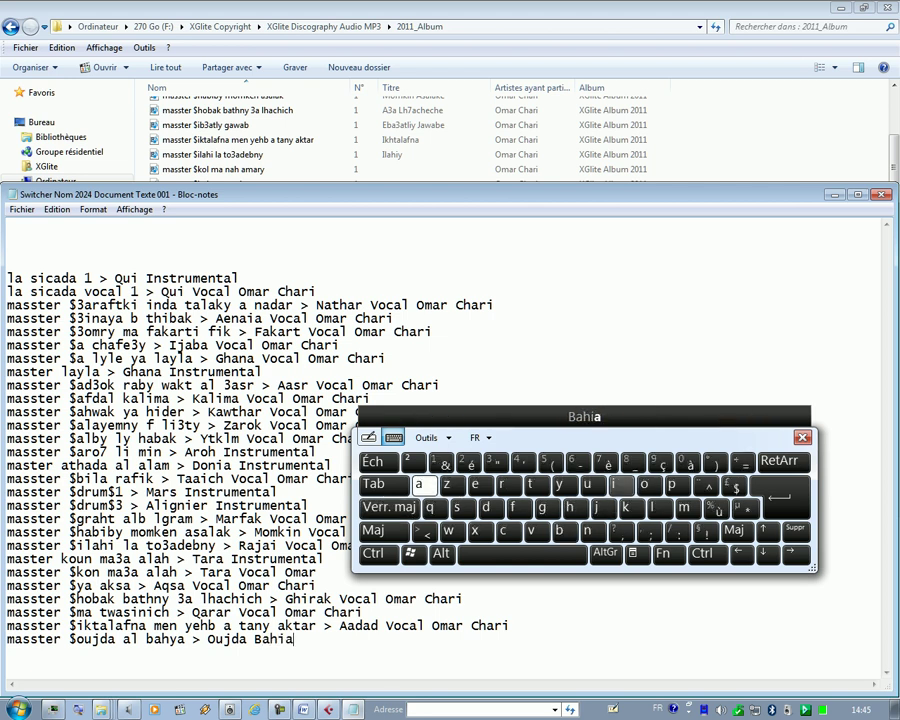
pyautogui.click(419, 484)
# Step: Append the word Vocal after Oujda Bahia and save the Switcher Nom 2024 Document Texte 001 notes
pyautogui.click(522, 553)
pyautogui.click(388, 507)
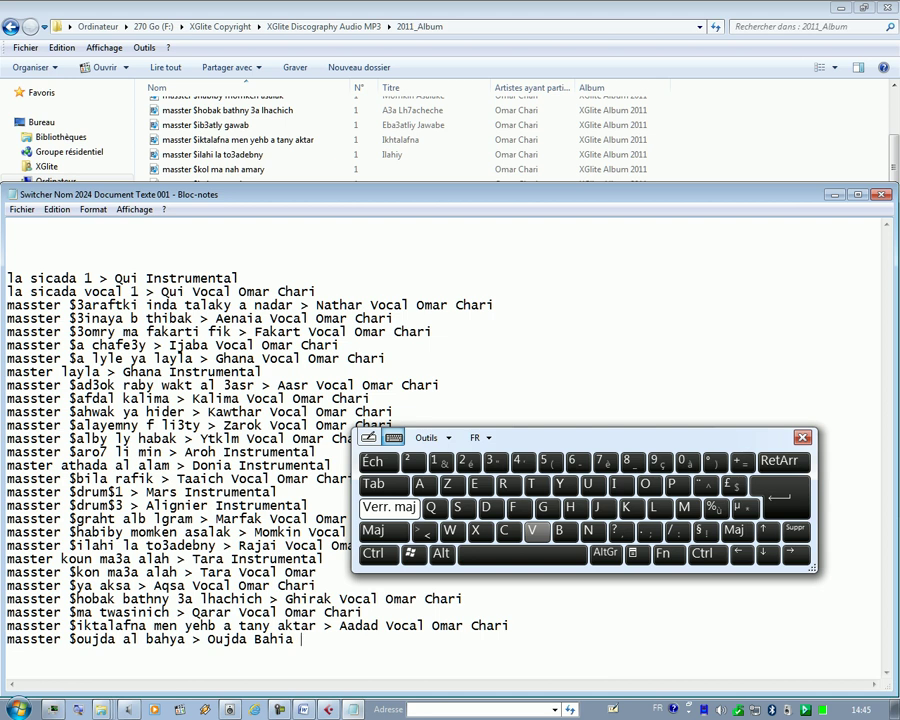
pyautogui.click(536, 530)
pyautogui.click(433, 416)
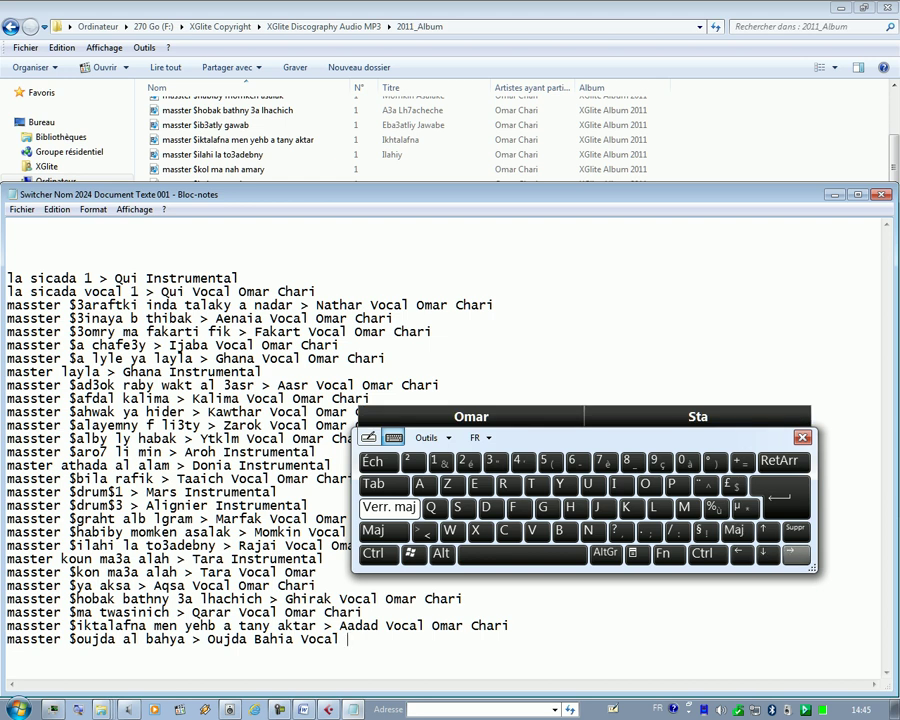
pyautogui.click(795, 554)
pyautogui.click(795, 554)
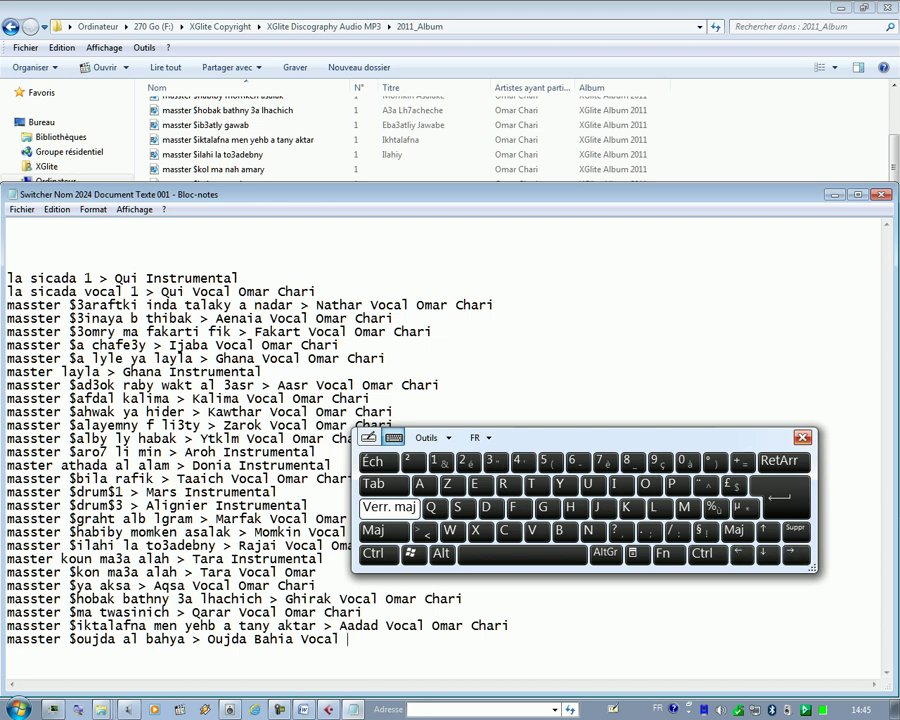
pyautogui.click(22, 209)
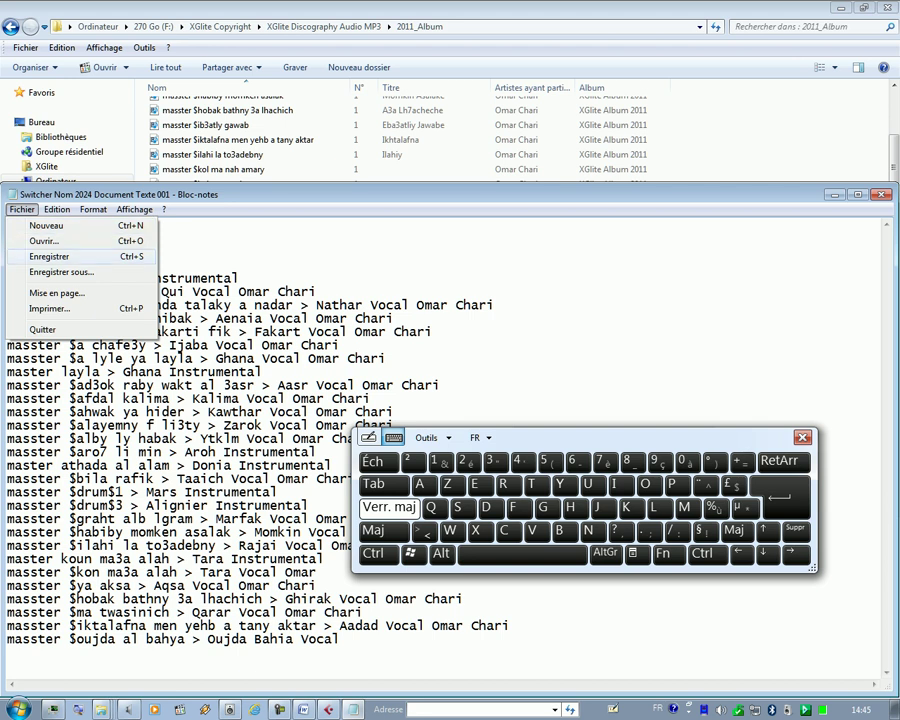
pyautogui.click(49, 256)
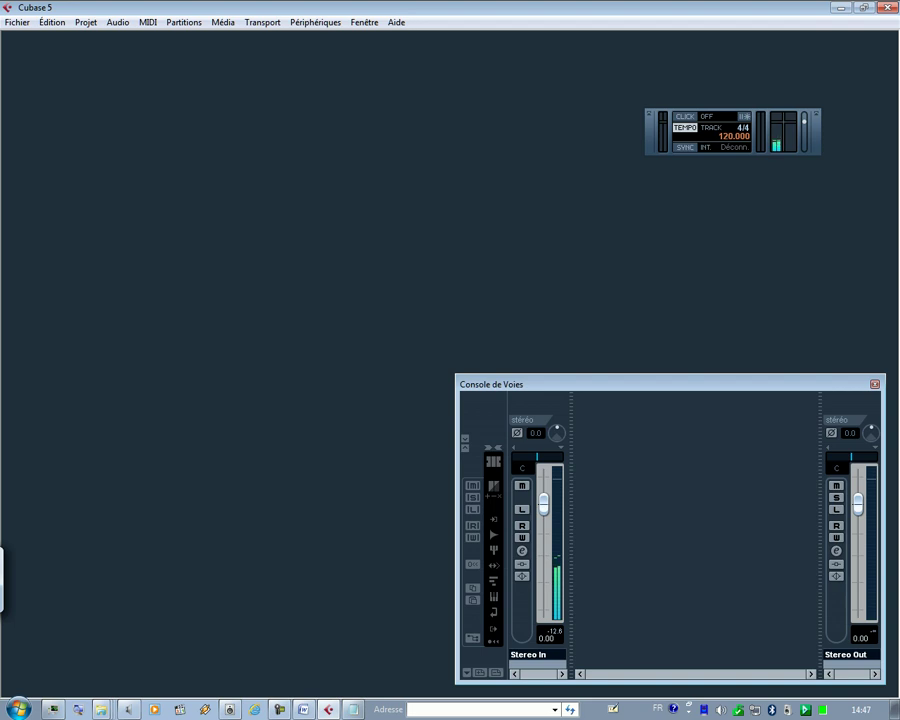
# Step: In Cubase, open the Audio Track Masterings 001 project and close its mixer and channel settings windows
pyautogui.press('alt')
pyautogui.press('Down')
pyautogui.press('Down')
pyautogui.press('Return')
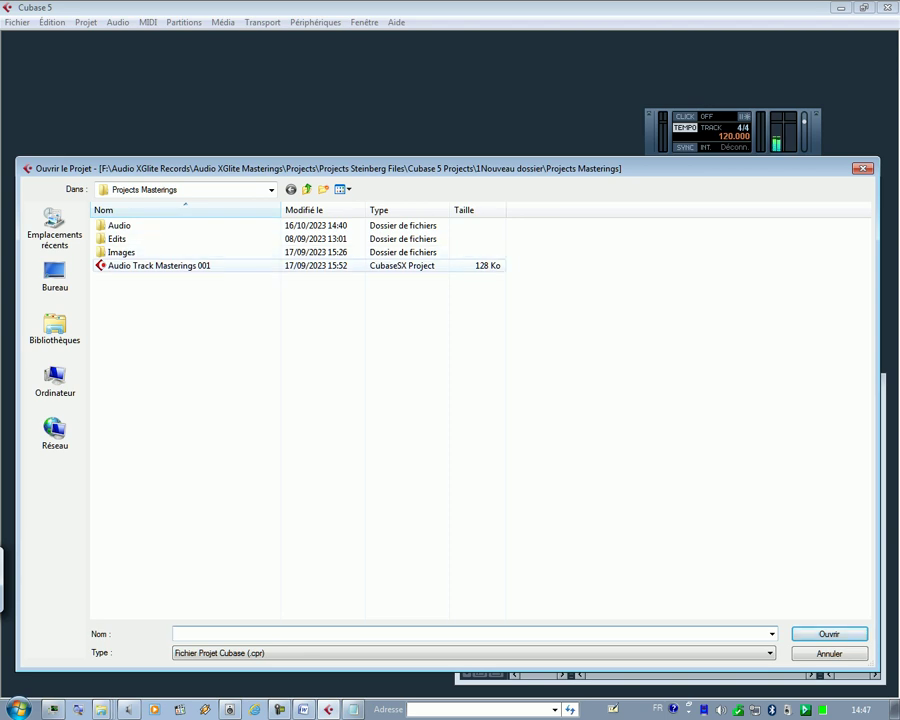
pyautogui.click(159, 266)
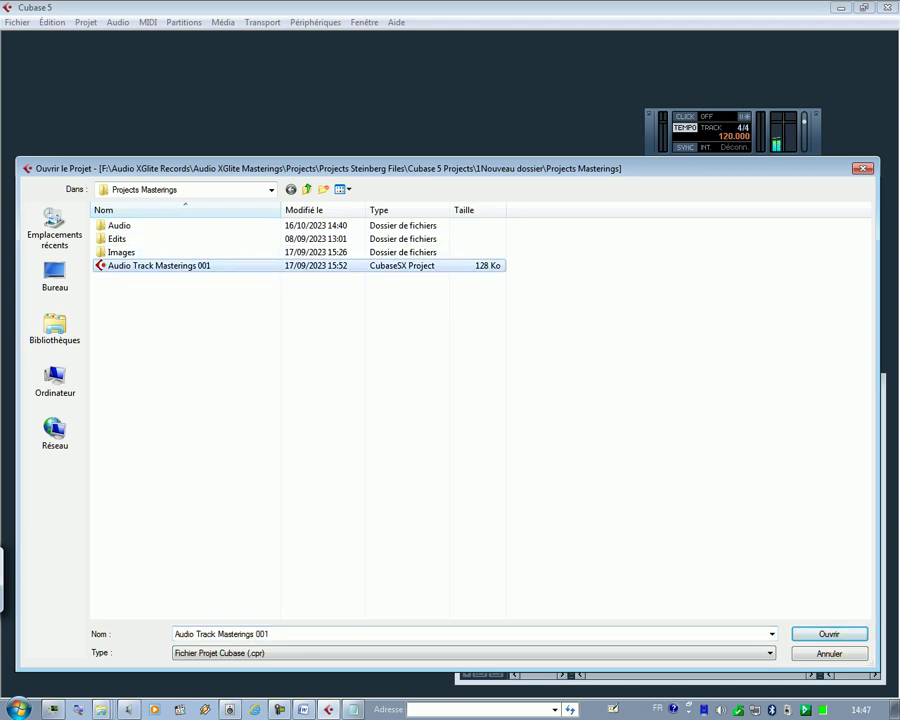
pyautogui.press('Return')
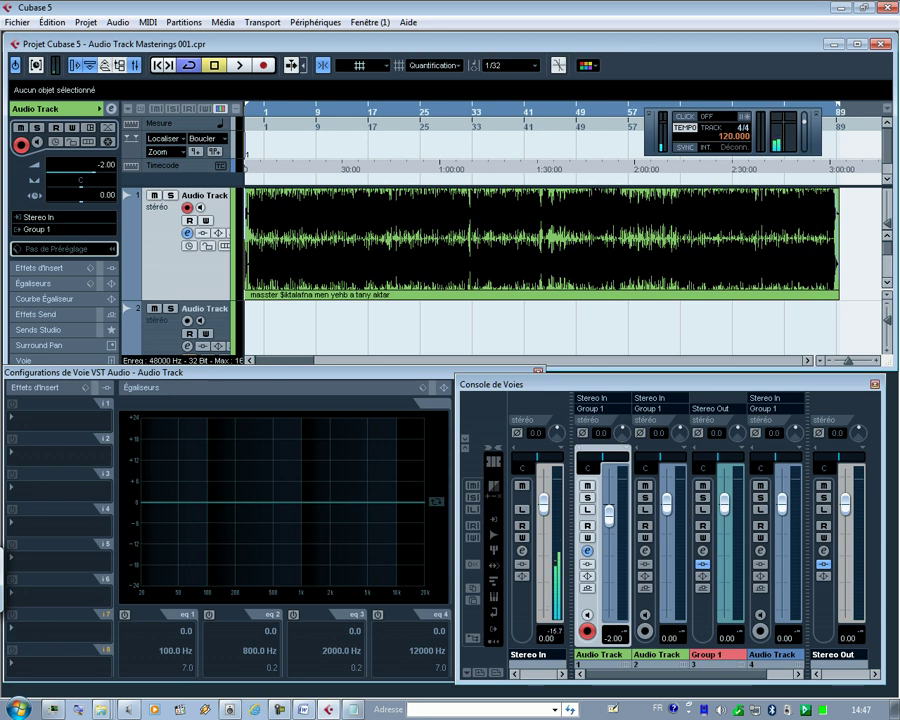
pyautogui.press('F3')
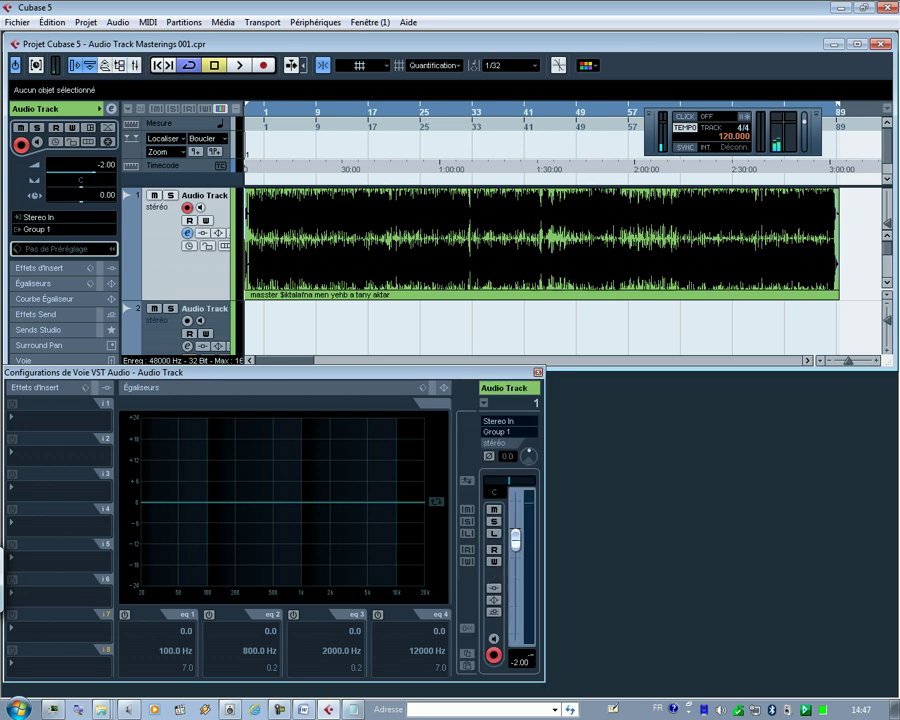
pyautogui.click(538, 372)
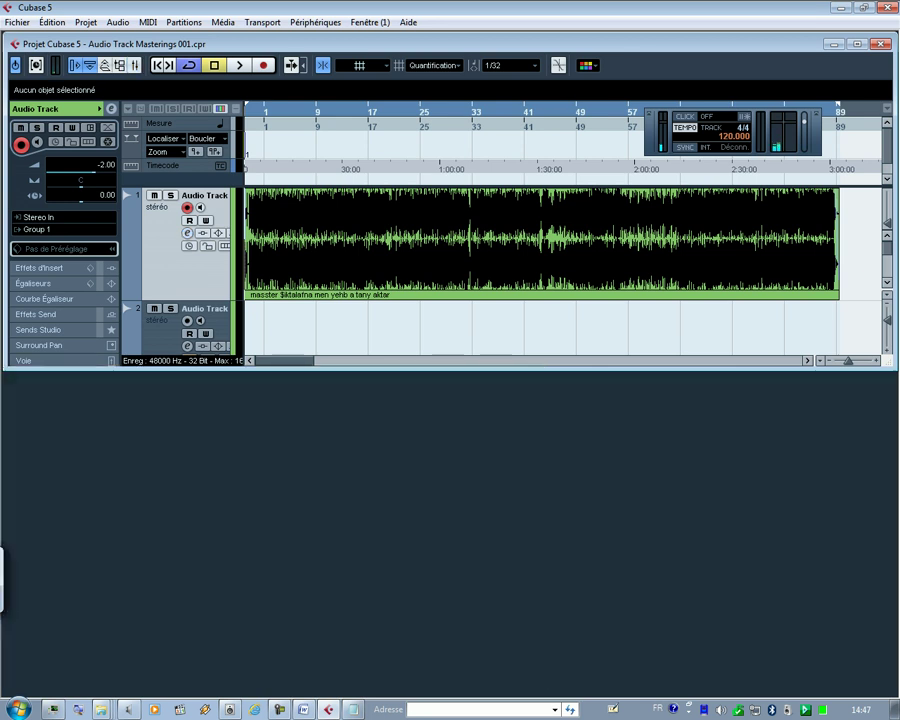
# Step: Delete the masster $iktalafna men yehb a tany aktar audio clip from the first audio track
pyautogui.click(541, 245)
pyautogui.moveTo(862, 215); pyautogui.dragTo(245, 323)
pyautogui.press('Delete')
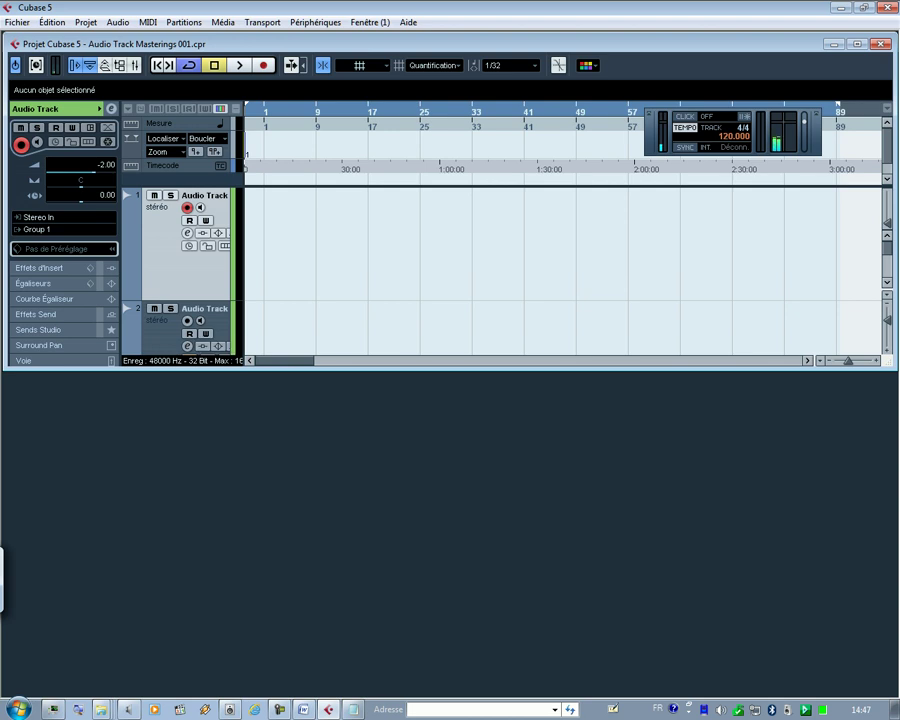
# Step: Return the project cursor to the start of the timeline and set the grid type to Temps
pyautogui.press('h')
pyautogui.press('h')
pyautogui.press('h')
pyautogui.press('h')
pyautogui.press('h')
pyautogui.press('h')
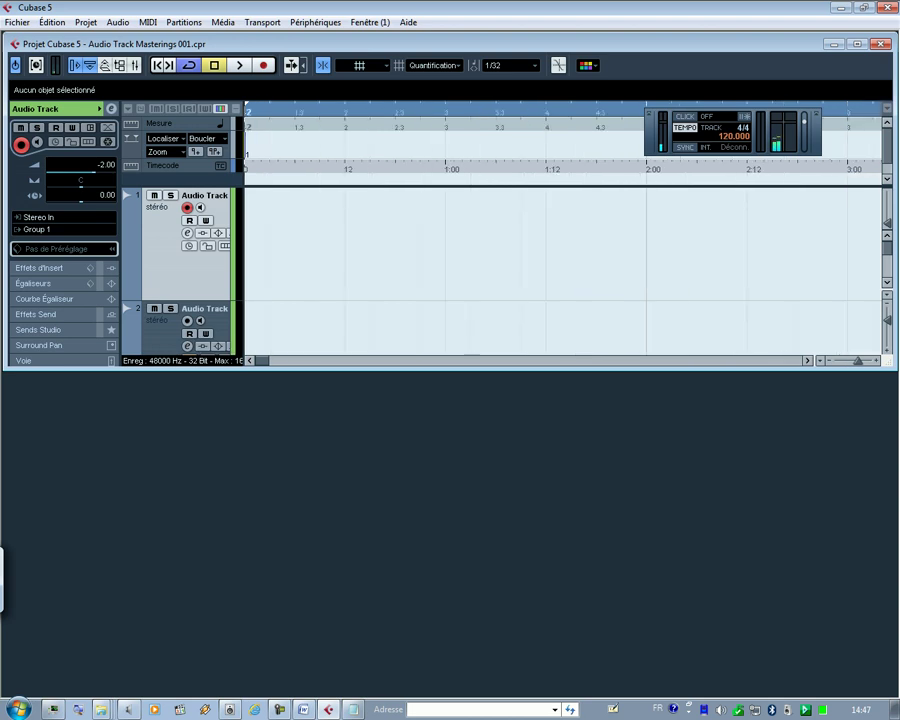
pyautogui.press('g')
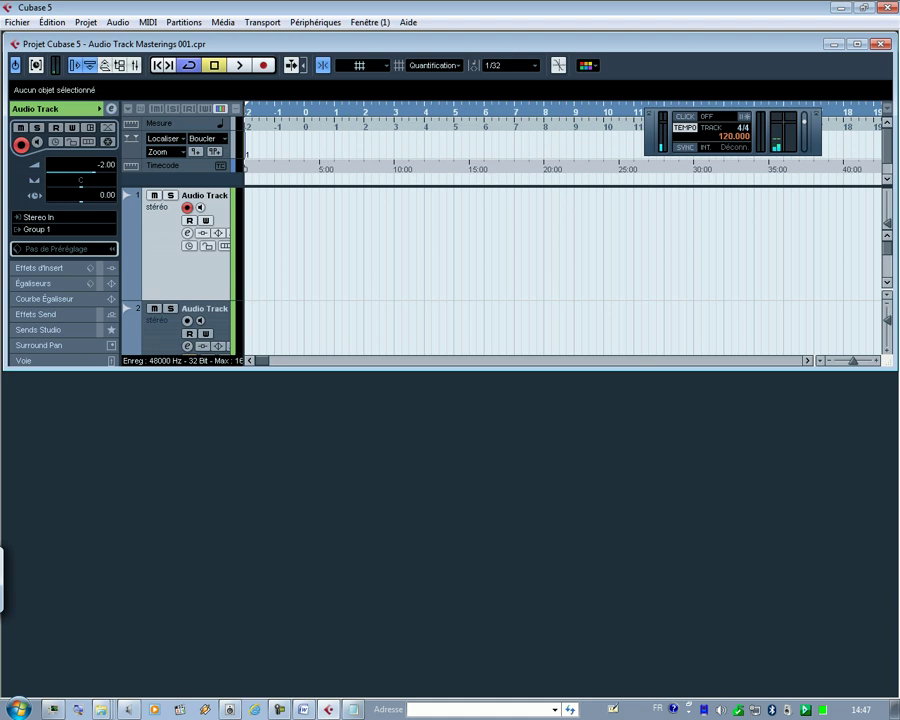
pyautogui.press('Home')
pyautogui.press('space')
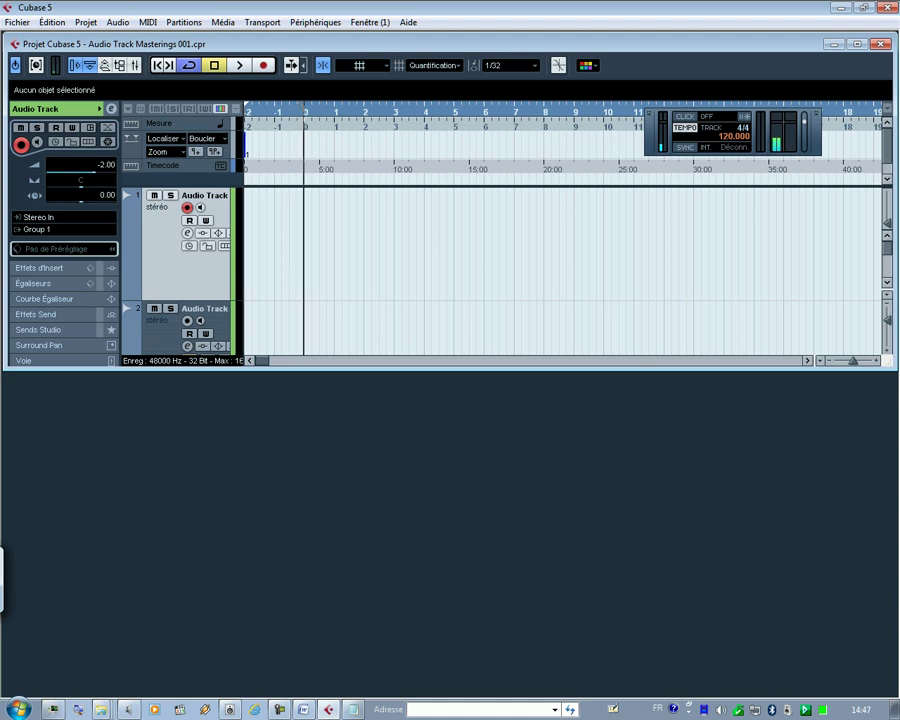
pyautogui.click(435, 66)
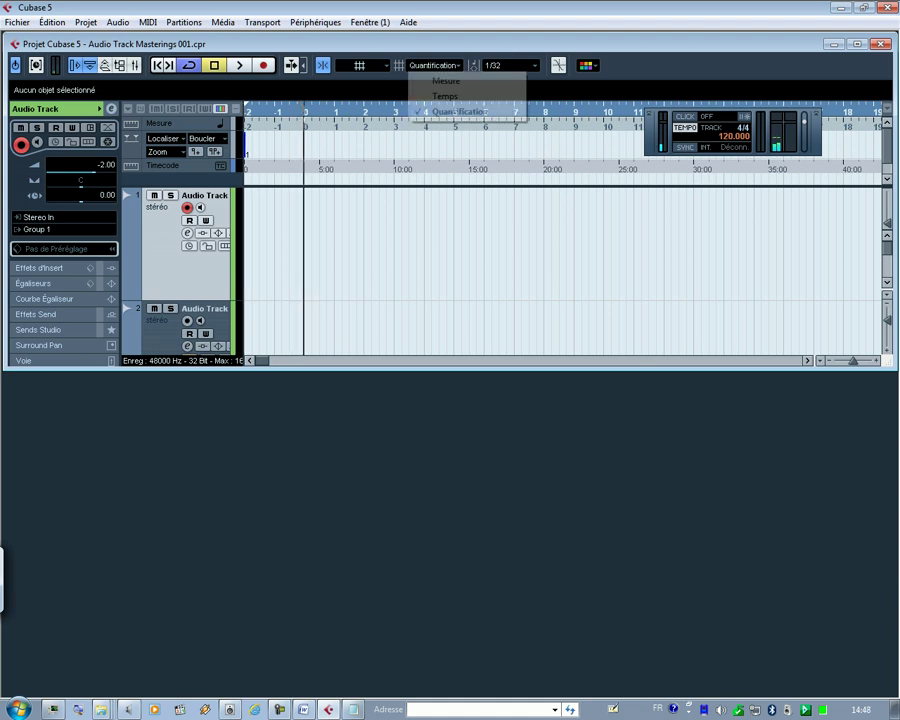
pyautogui.click(446, 97)
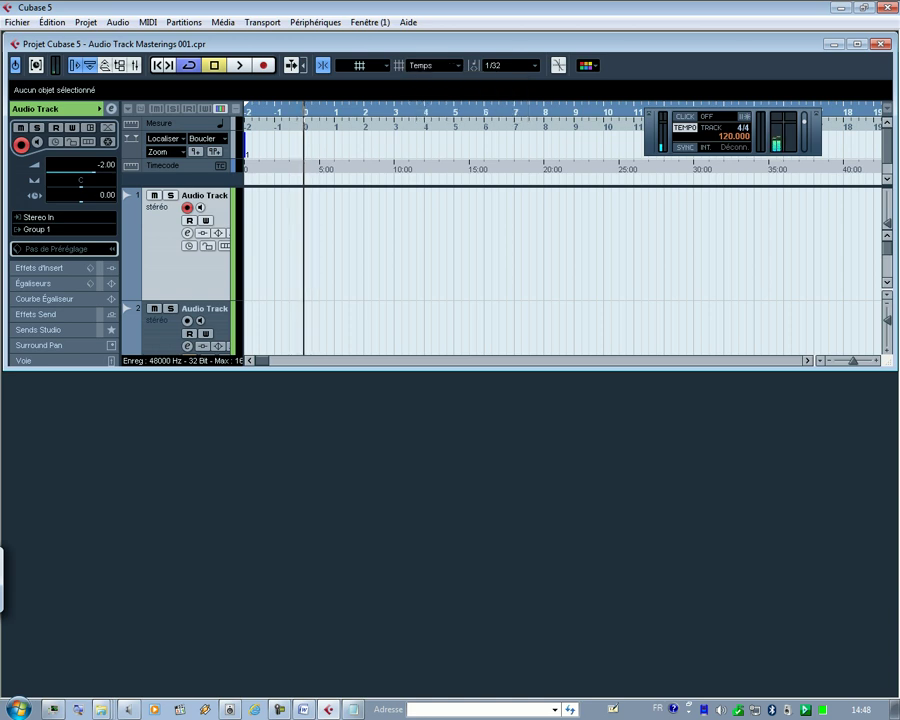
# Step: Start importing an audio file into the Audio Track Masterings 001 project
pyautogui.press('alt')
pyautogui.hotkey('alt', 'f')
pyautogui.press('Down')
pyautogui.press('Down')
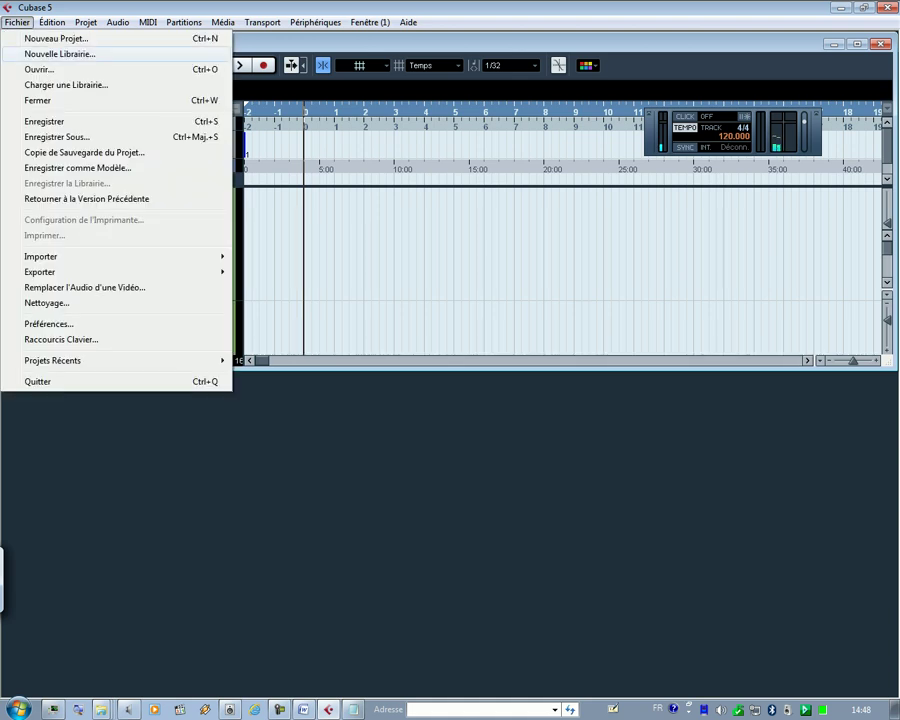
pyautogui.press('i')
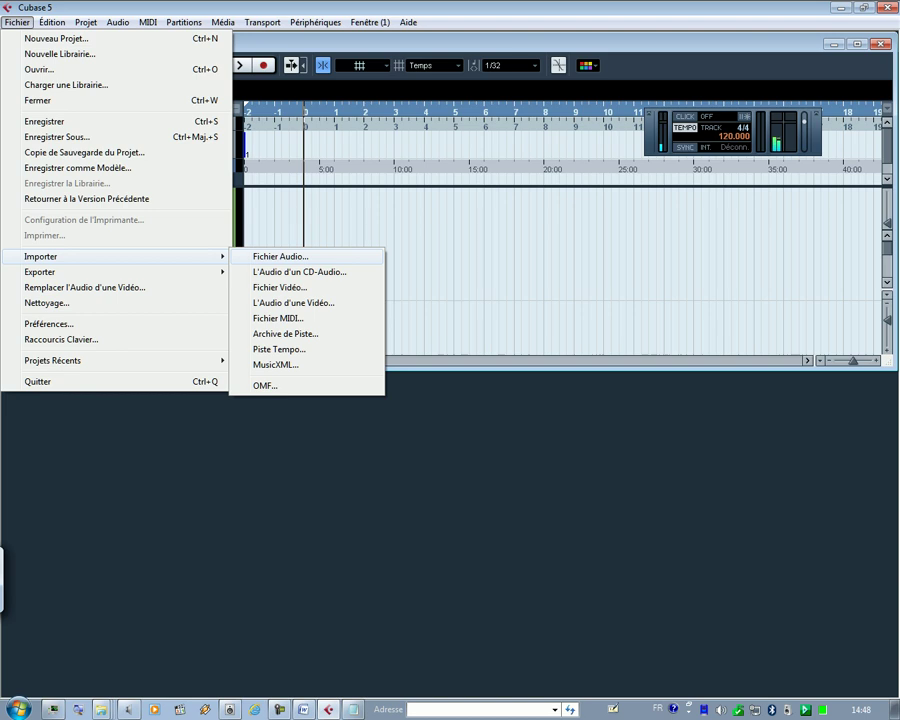
pyautogui.press('Return')
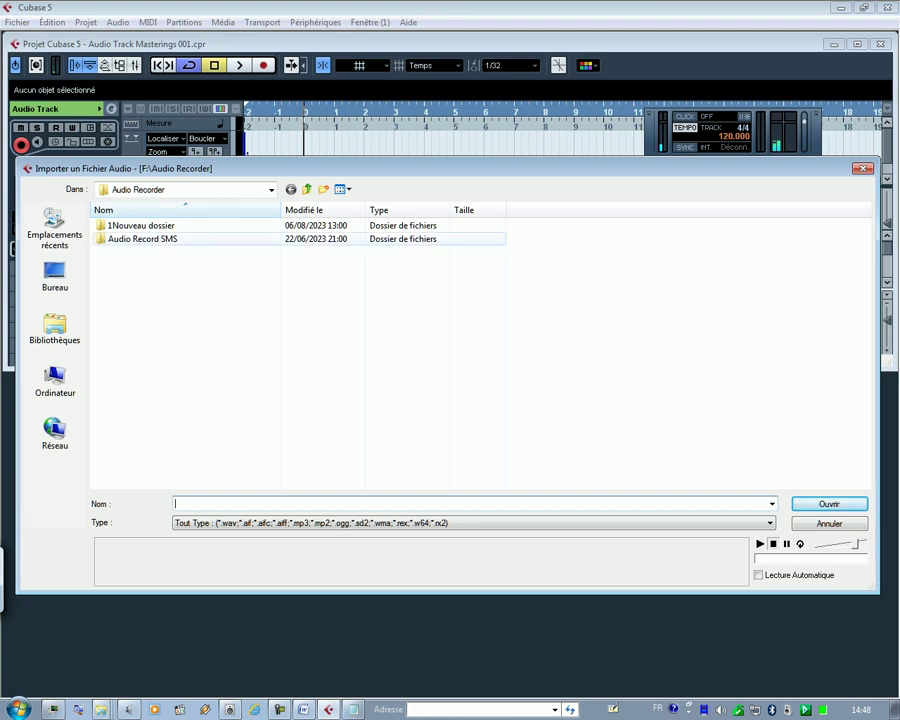
# Step: Browse to the 2011_Album folder in XGlite Copyright\XGlite Discography Audio MP3 on the F: drive for the audio import
pyautogui.click(55, 383)
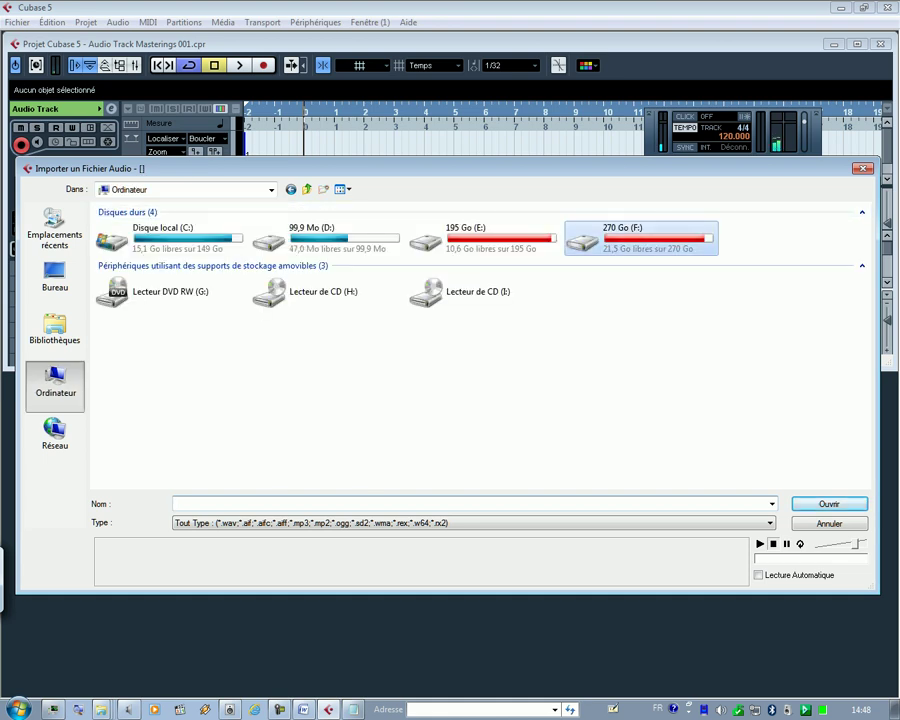
pyautogui.doubleClick(640, 238)
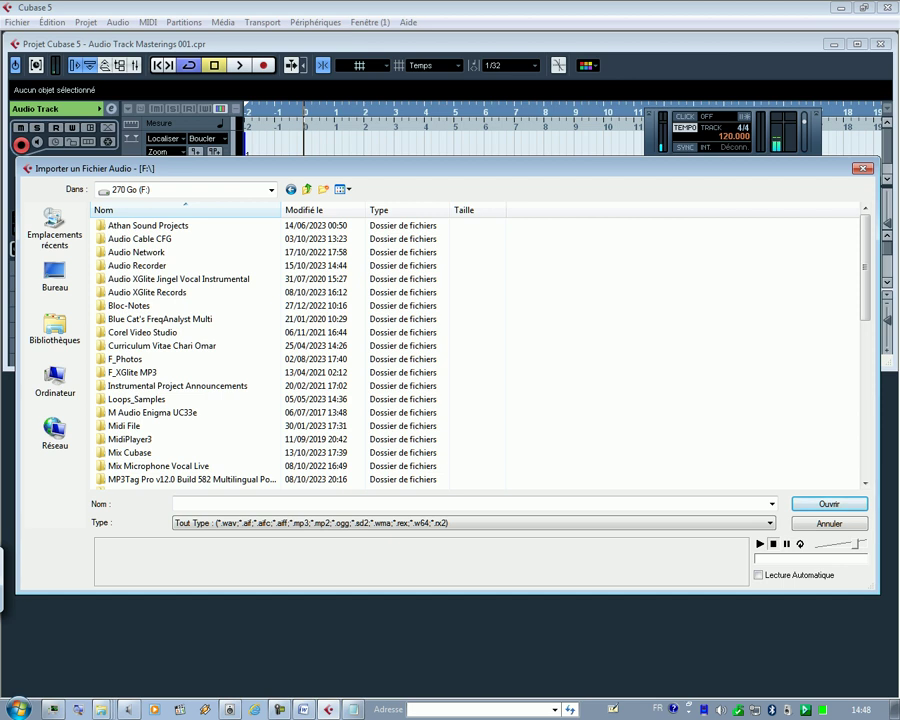
pyautogui.scroll(-6, 480, 350)
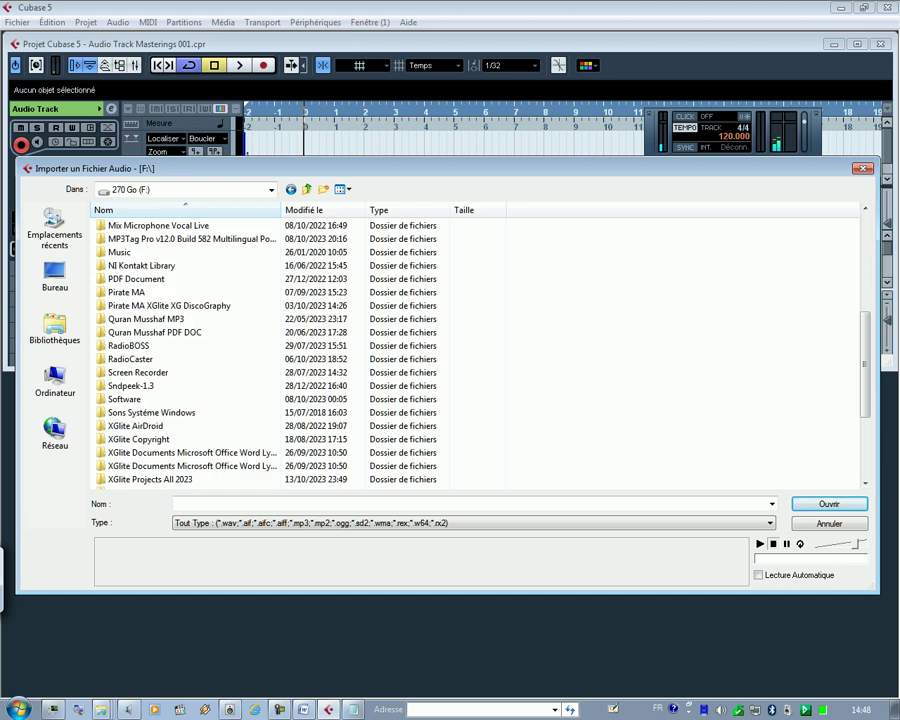
pyautogui.scroll(-2, 480, 350)
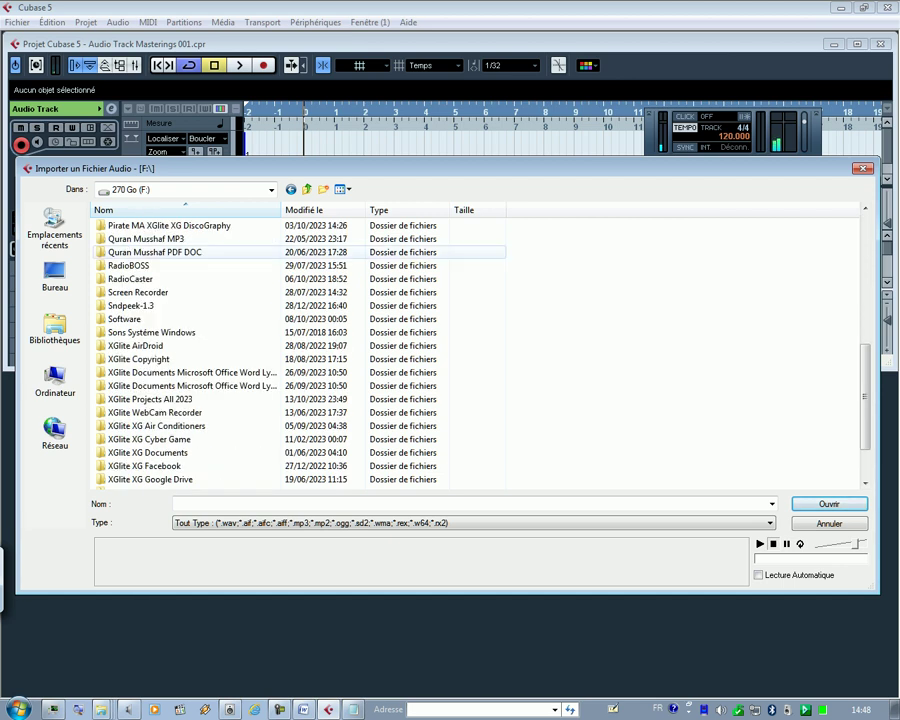
pyautogui.doubleClick(150, 358)
pyautogui.doubleClick(165, 225)
pyautogui.doubleClick(150, 225)
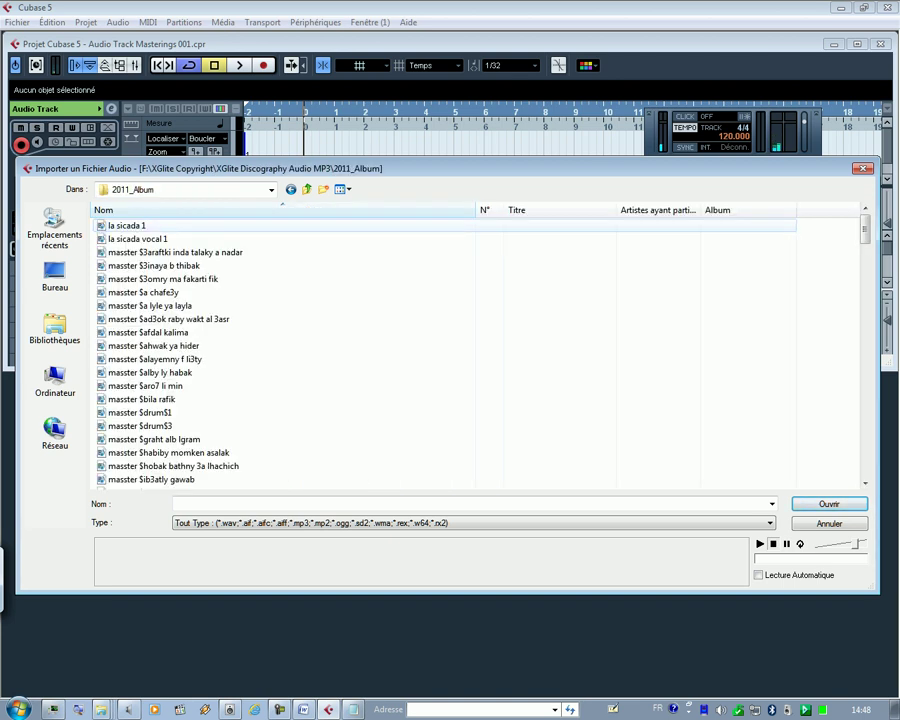
# Step: Import masster $oujda al bahya from the 2011_Album folder onto the first audio track
pyautogui.scroll(-4, 160, 335)
pyautogui.scroll(-3, 160, 332)
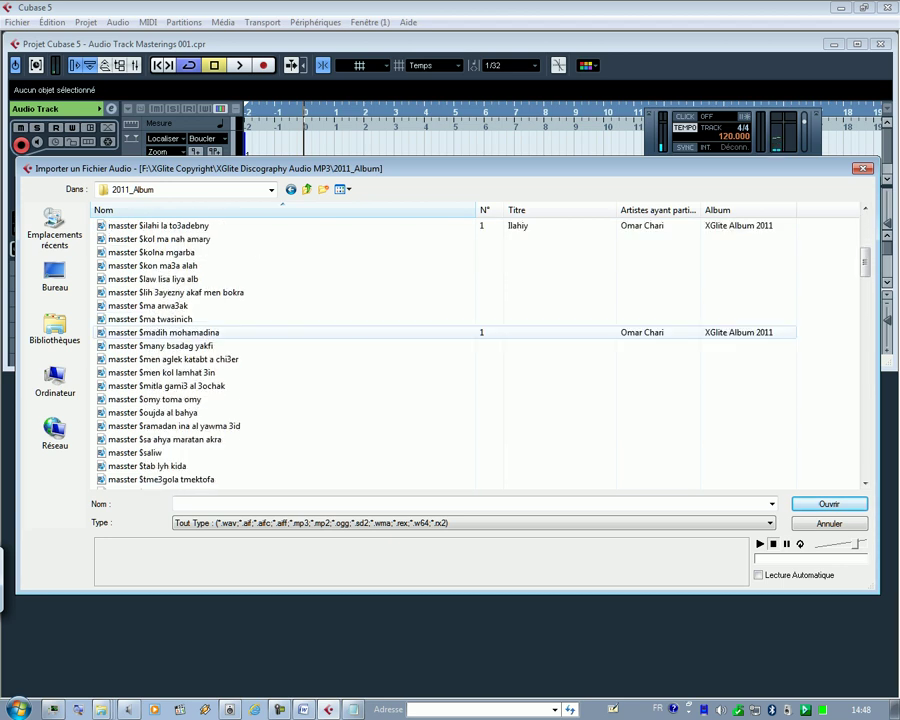
pyautogui.click(160, 413)
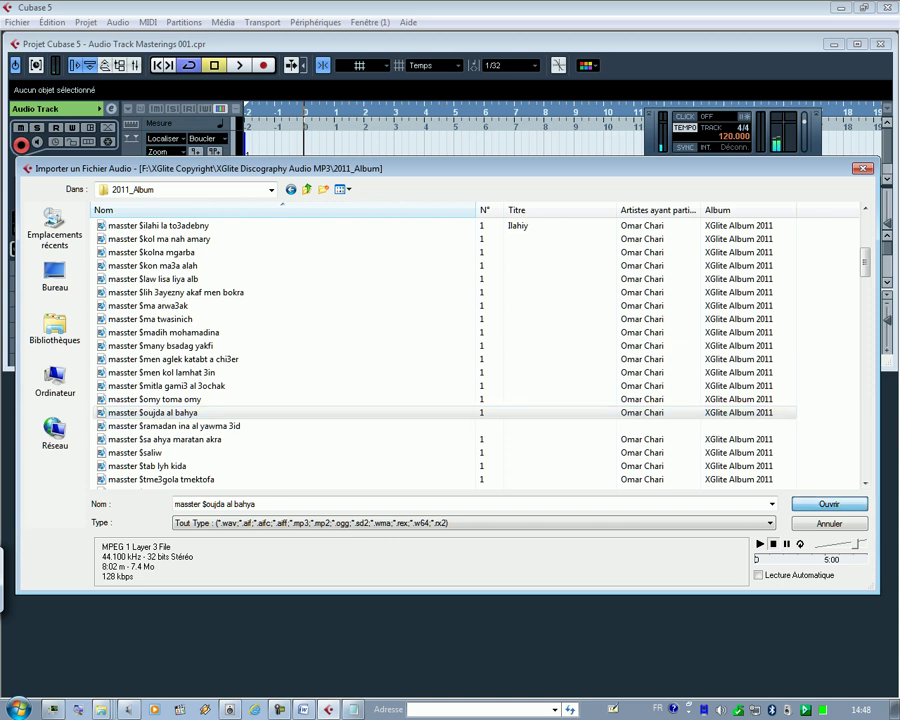
pyautogui.press('Return')
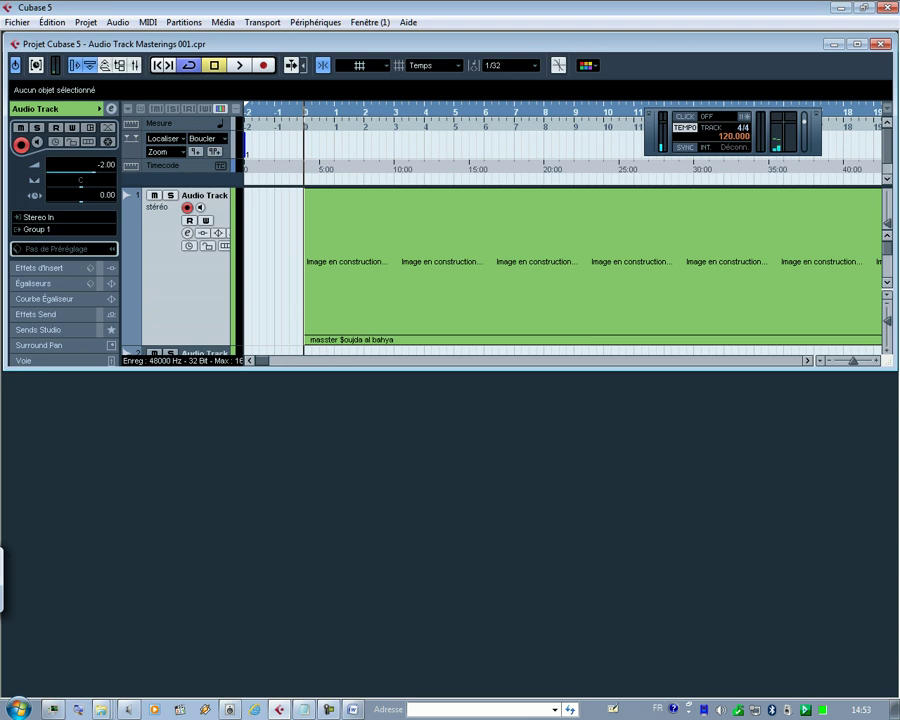
# Step: Check the insert effects of the first audio track and of the Group 1 track
pyautogui.click(40, 268)
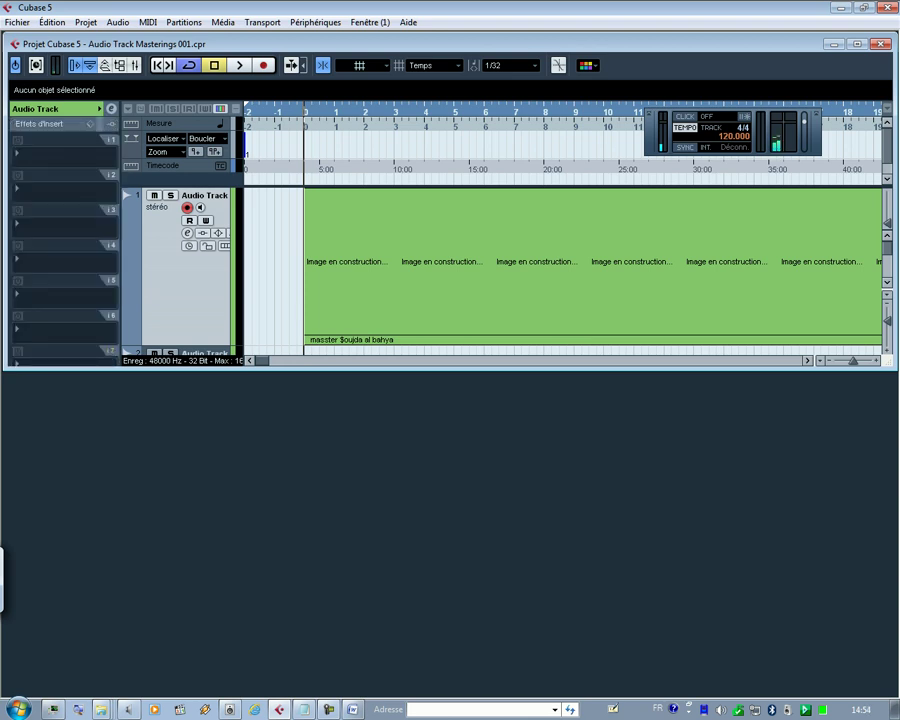
pyautogui.click(40, 109)
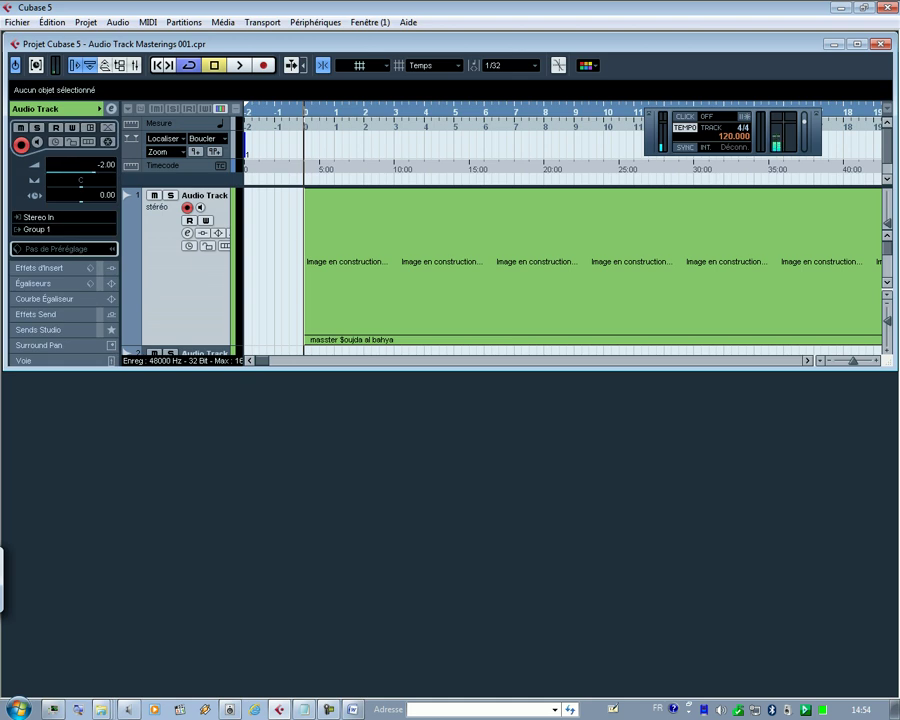
pyautogui.scroll(-3, 560, 270)
pyautogui.click(188, 262)
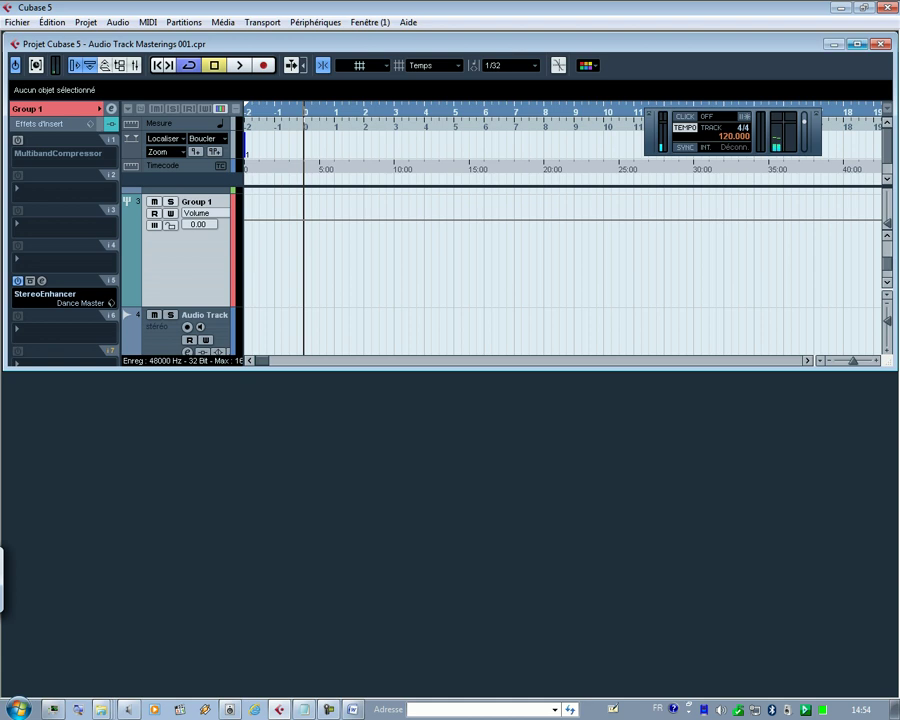
# Step: Maximize the project window and resize the tracks, collapsing audio tracks 2 and 4 to minimum height and enlarging track 1
pyautogui.click(858, 44)
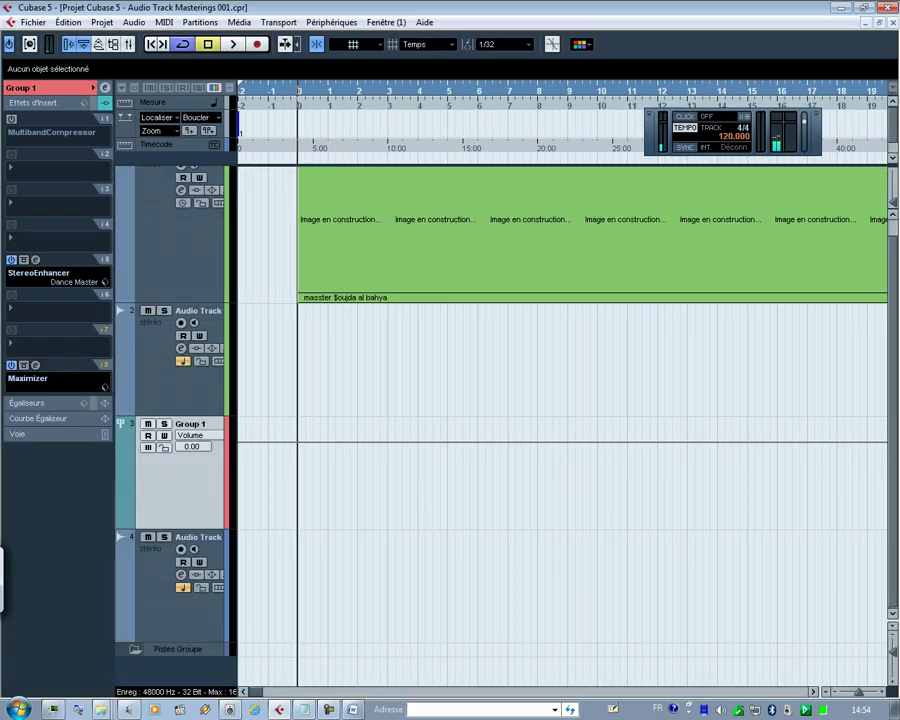
pyautogui.moveTo(180, 302); pyautogui.dragTo(180, 328)
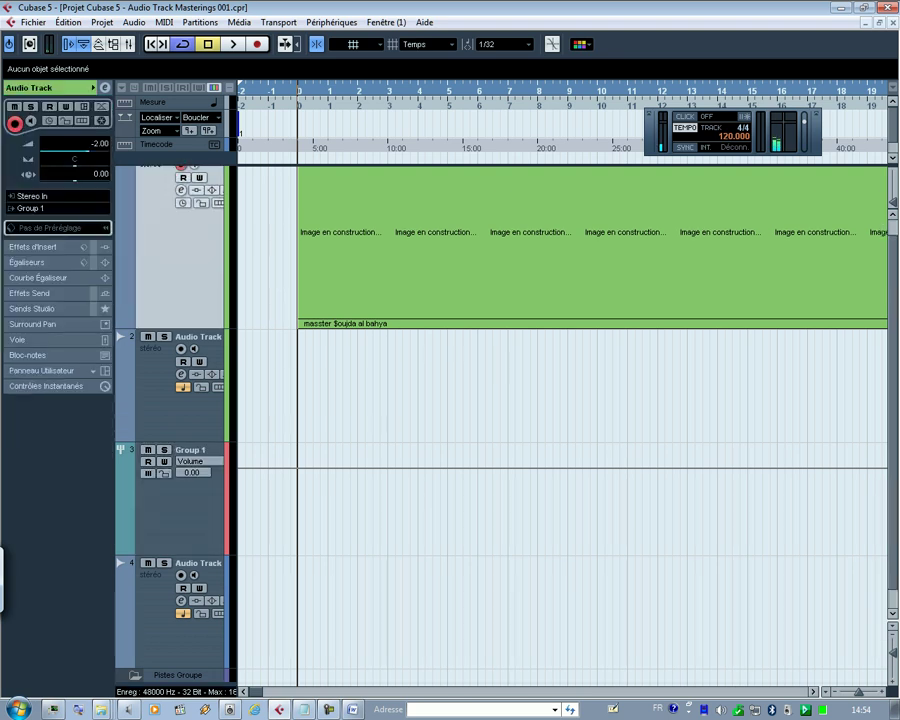
pyautogui.click(160, 638)
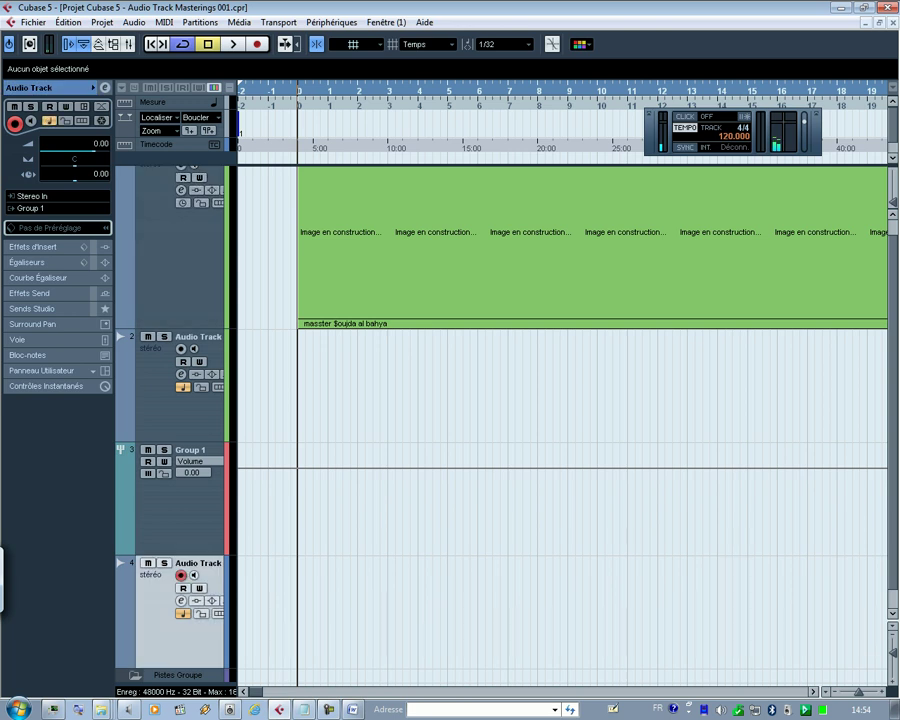
pyautogui.moveTo(160, 668); pyautogui.dragTo(160, 565)
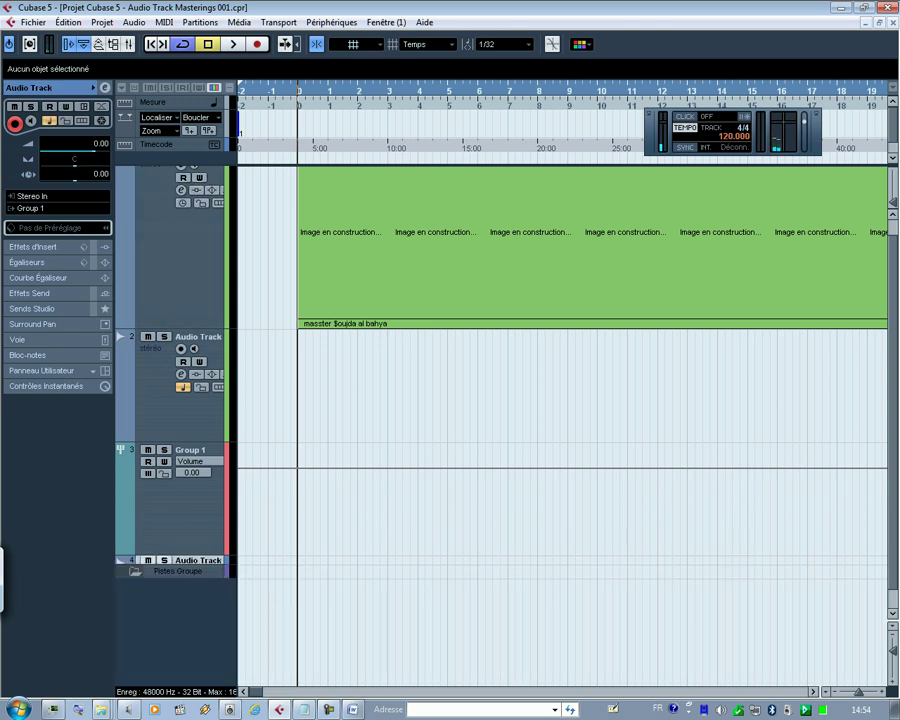
pyautogui.scroll(1, 510, 425)
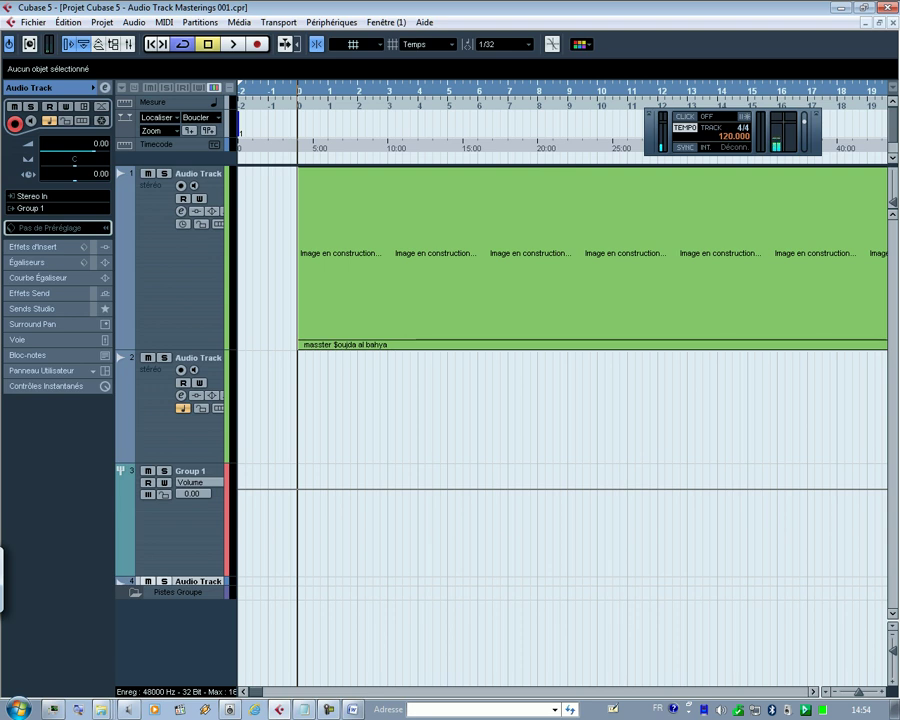
pyautogui.moveTo(180, 462); pyautogui.dragTo(180, 359)
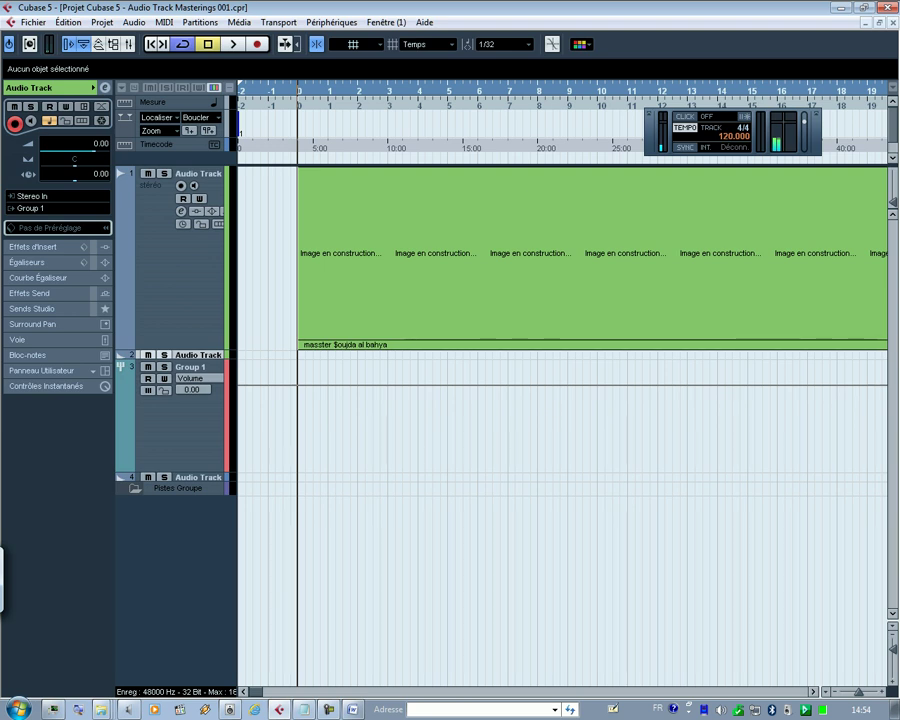
pyautogui.click(180, 270)
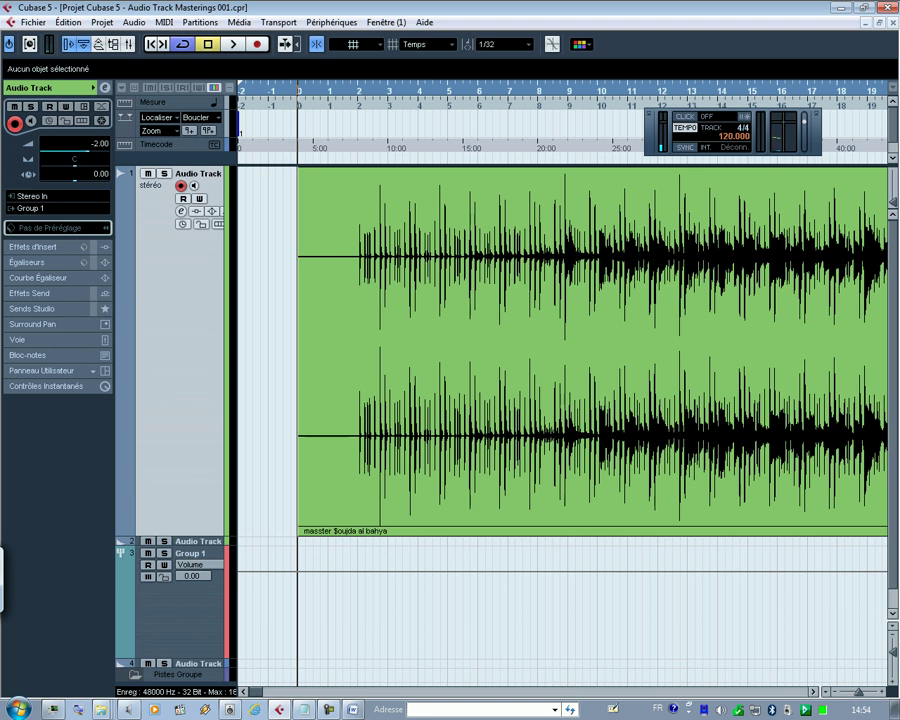
# Step: Listen to the imported song from the beginning and return the project cursor to the start
pyautogui.press('space')
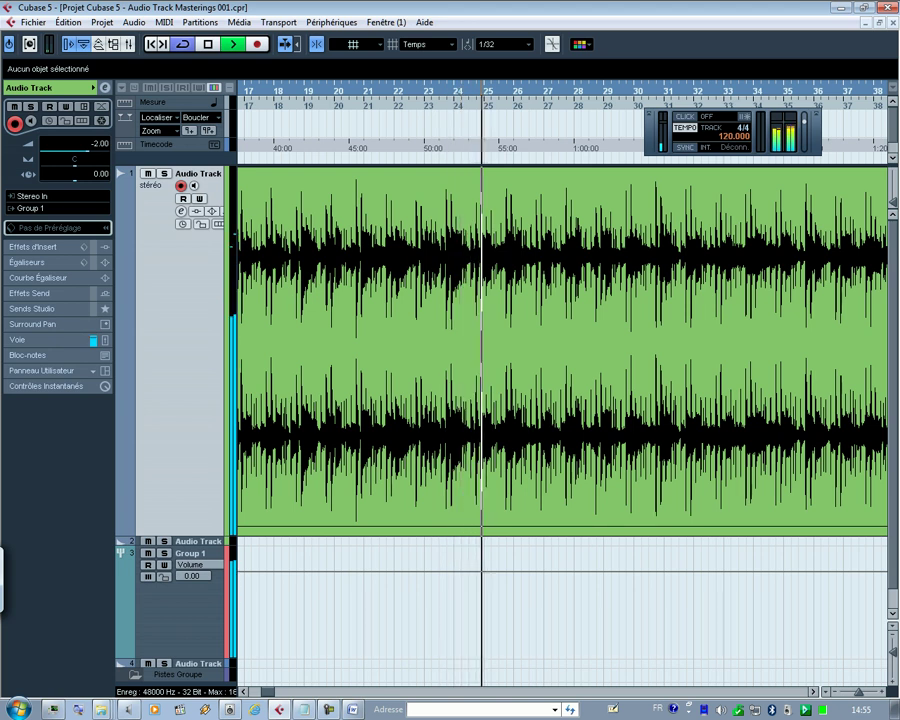
pyautogui.press('space')
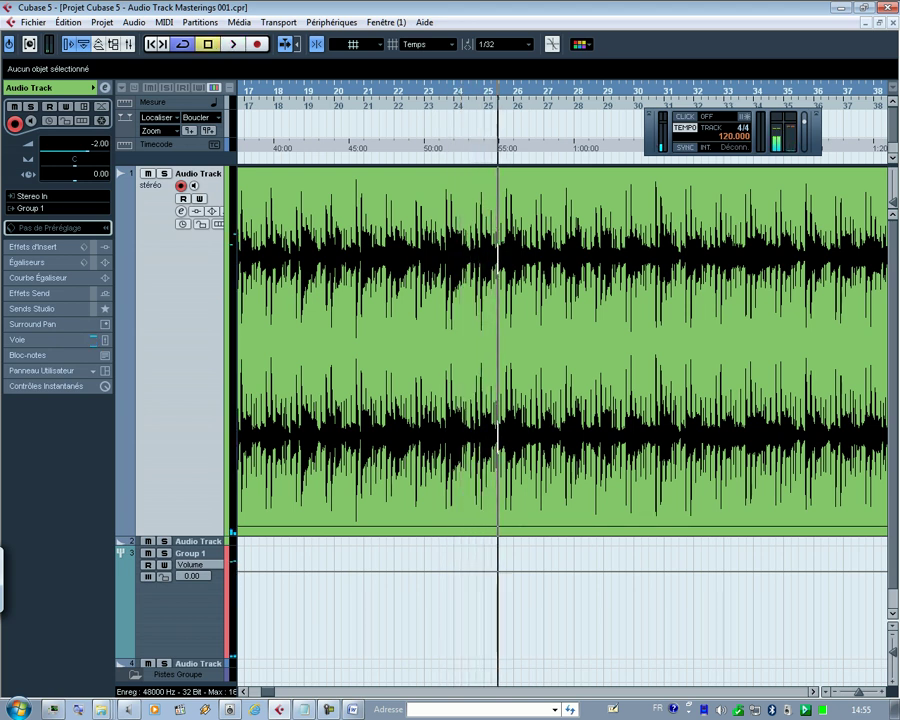
pyautogui.press('Home')
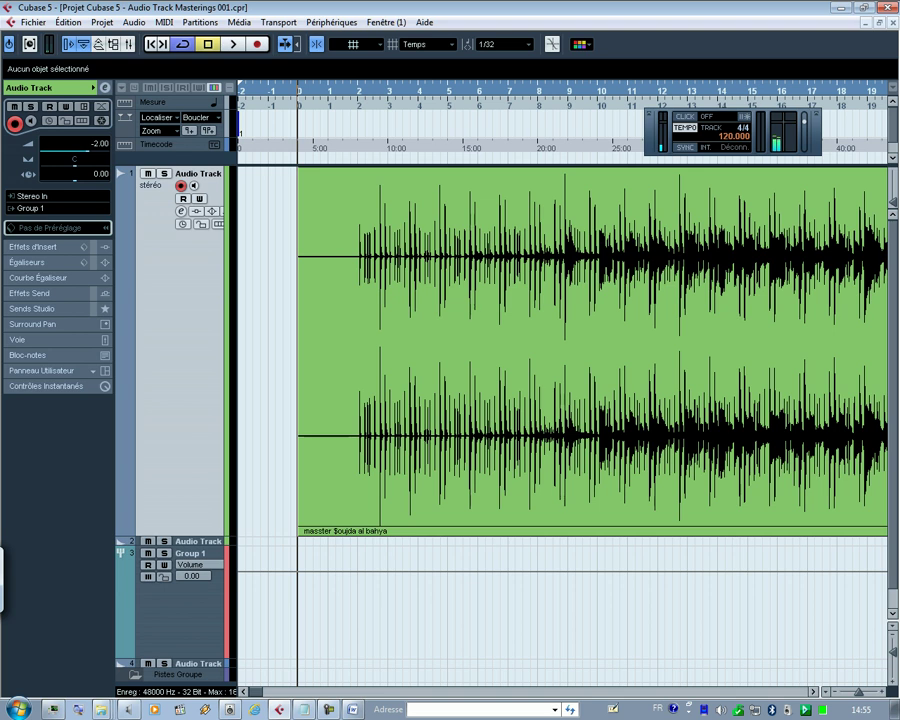
# Step: Lower the France Culture radio player's volume to about half during song playback, and bring the project cursor back to the start
pyautogui.press('space')
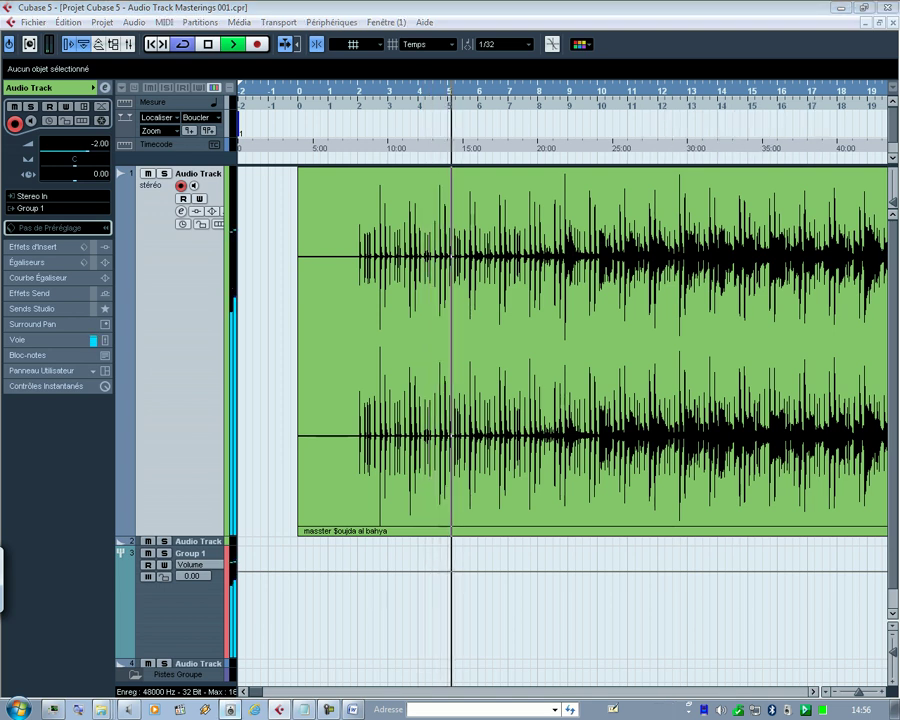
pyautogui.hotkey('alt', 'Tab')
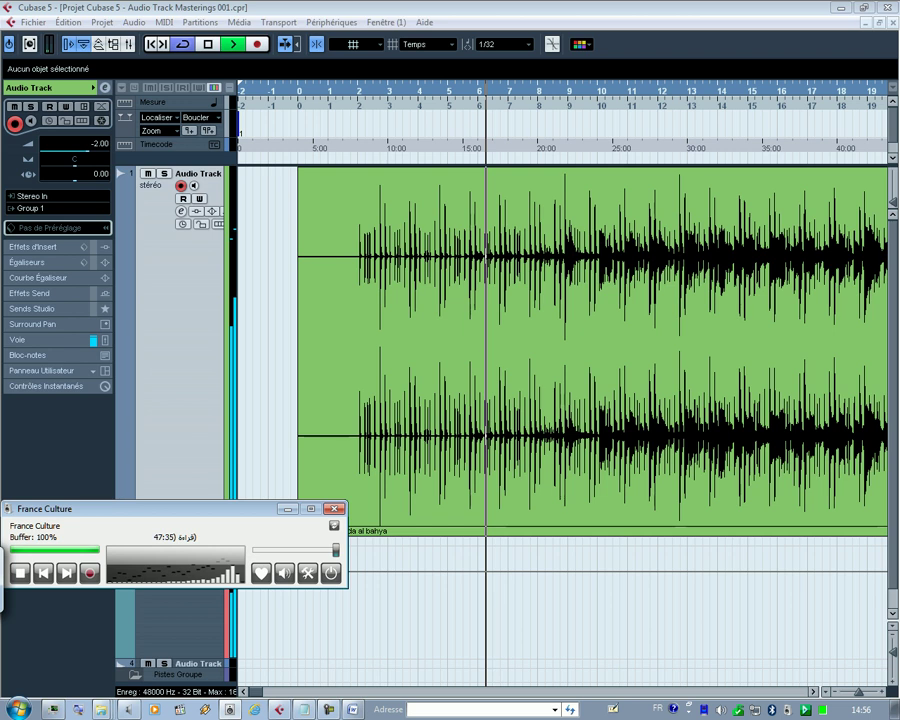
pyautogui.moveTo(336, 550); pyautogui.dragTo(297, 550)
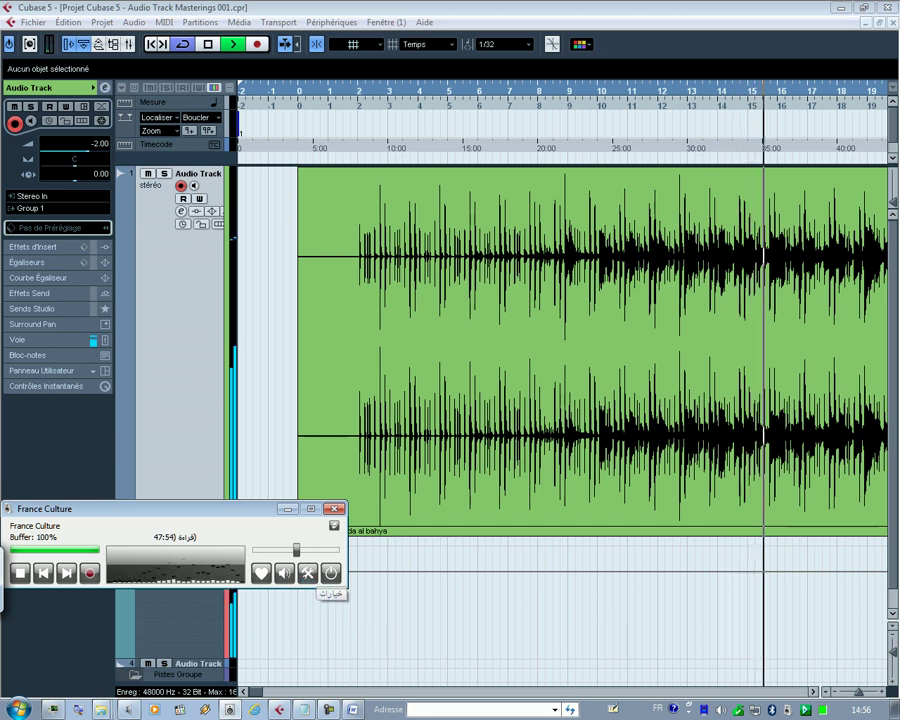
pyautogui.click(288, 509)
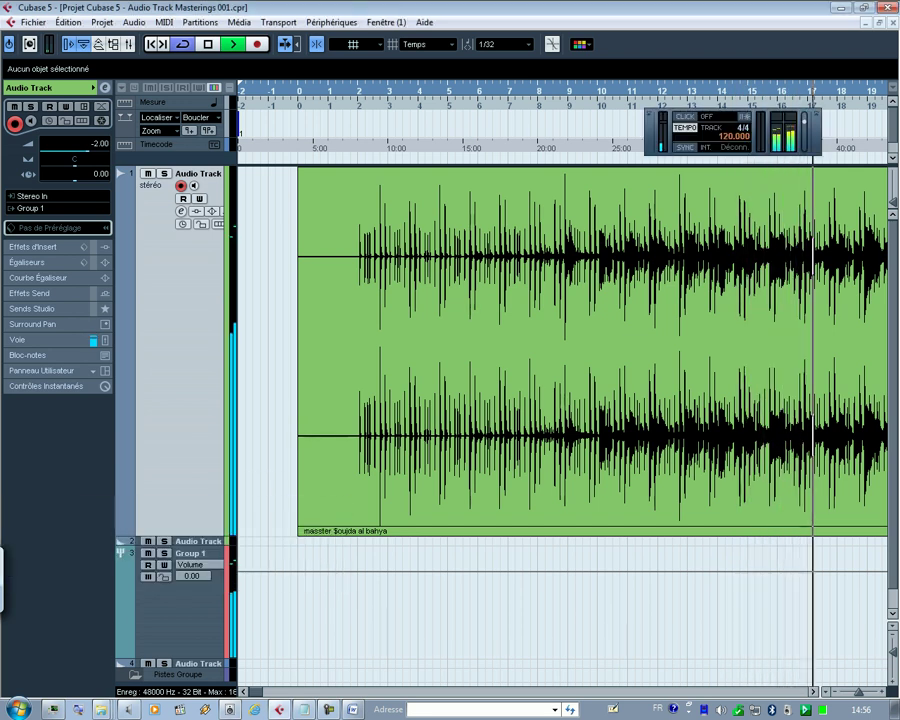
pyautogui.press('space')
pyautogui.press('Home')
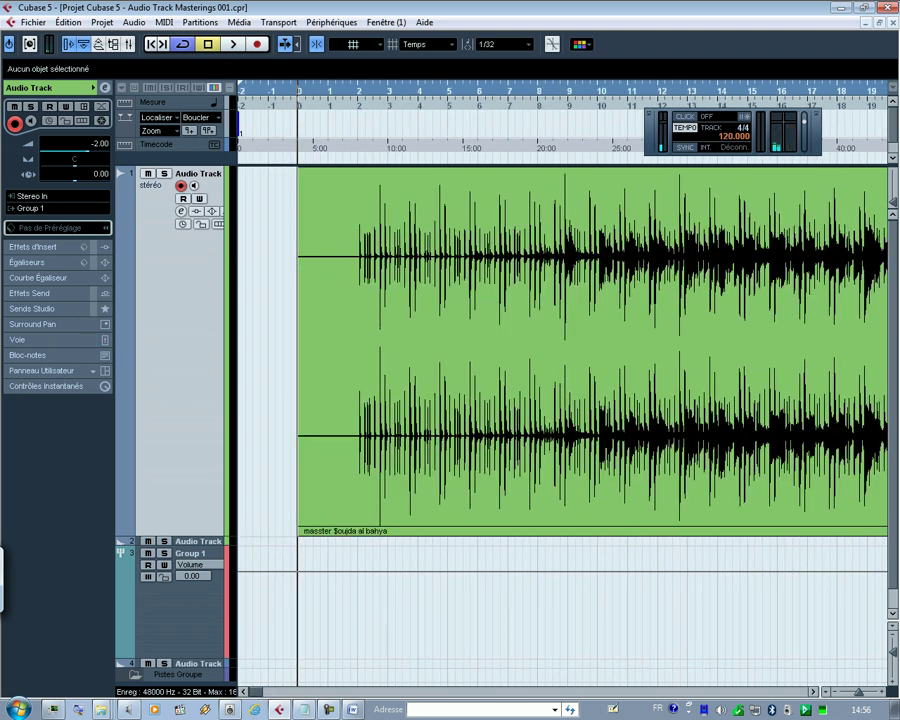
# Step: Set the grid type to Quantification while playing the song from the start
pyautogui.press('space')
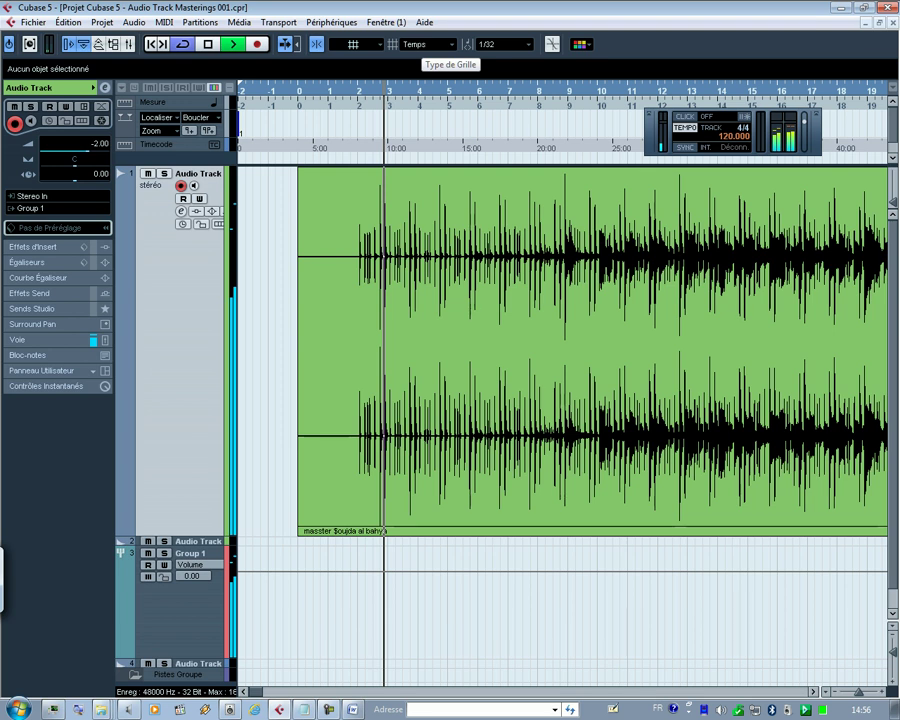
pyautogui.click(425, 44)
pyautogui.click(452, 90)
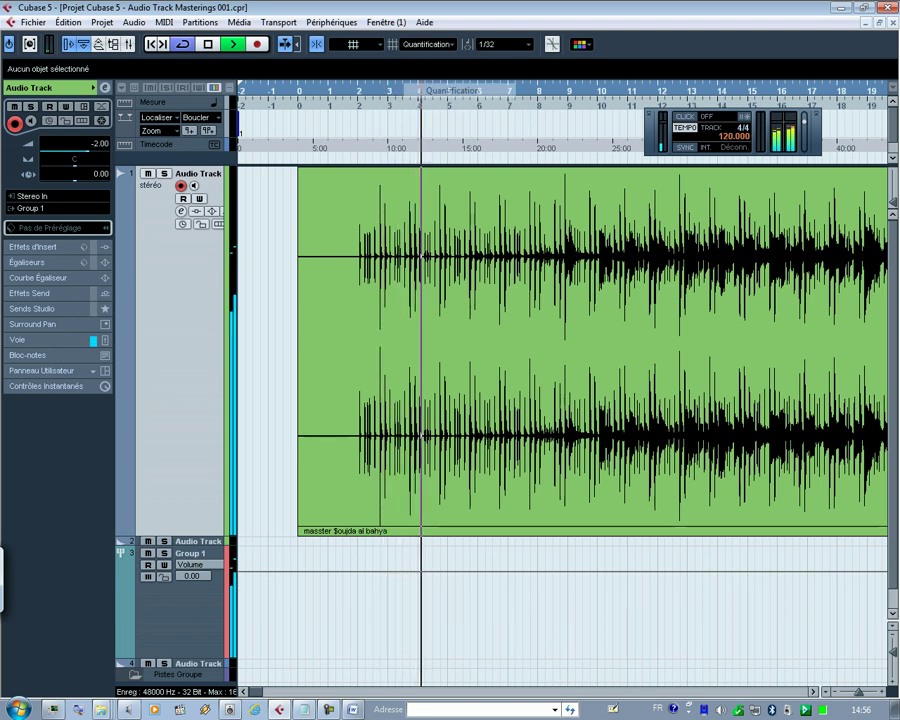
# Step: Examine and audition the song's opening around bar 2 closely to locate its first beat
pyautogui.moveTo(353, 91); pyautogui.dragTo(353, 180)
pyautogui.press('space')
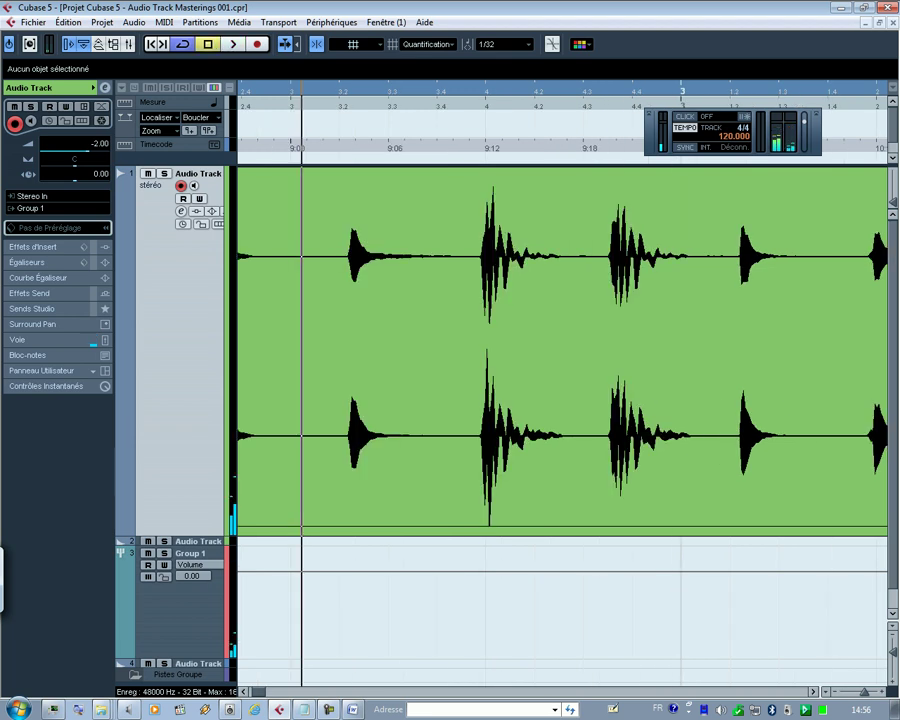
pyautogui.press('space')
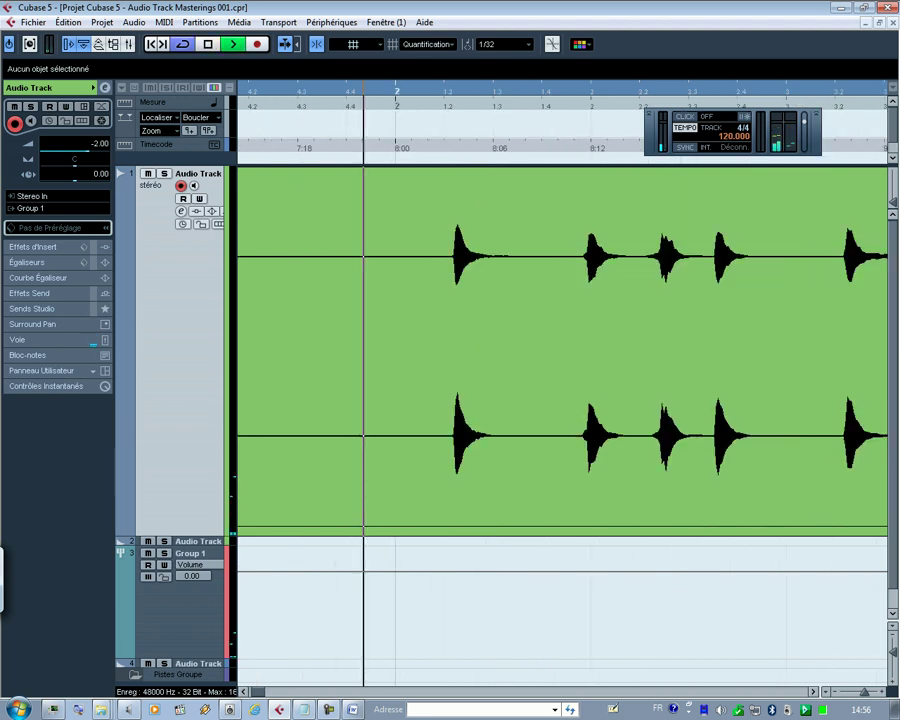
pyautogui.press('space')
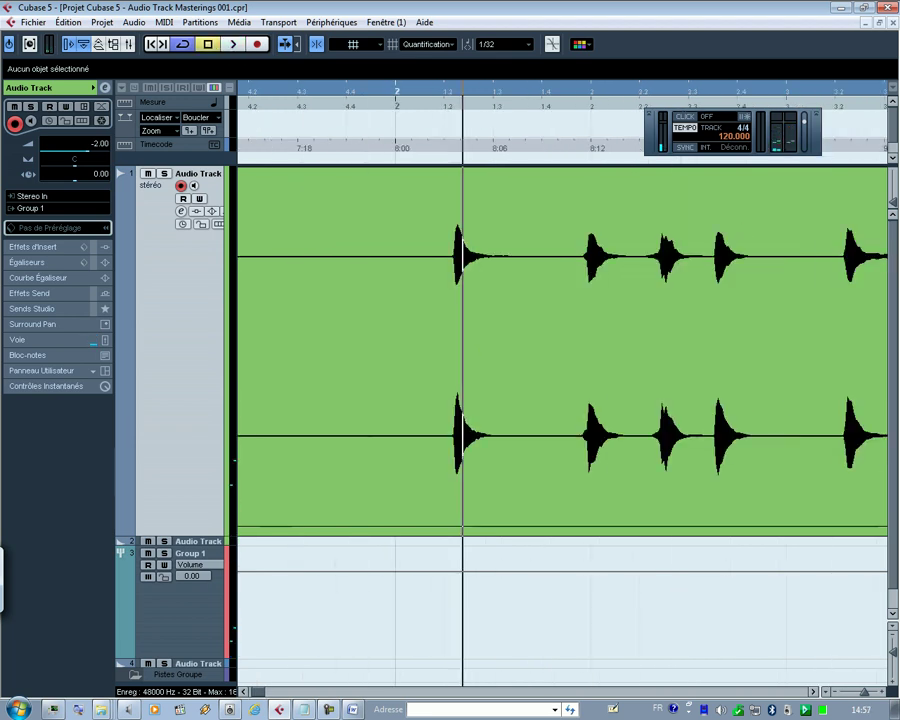
# Step: Split the masster $oujda al bahya clip at 2.1.1.60, just before the first beat, and delete the silent opening part
pyautogui.rightClick(380, 296)
pyautogui.click(430, 335)
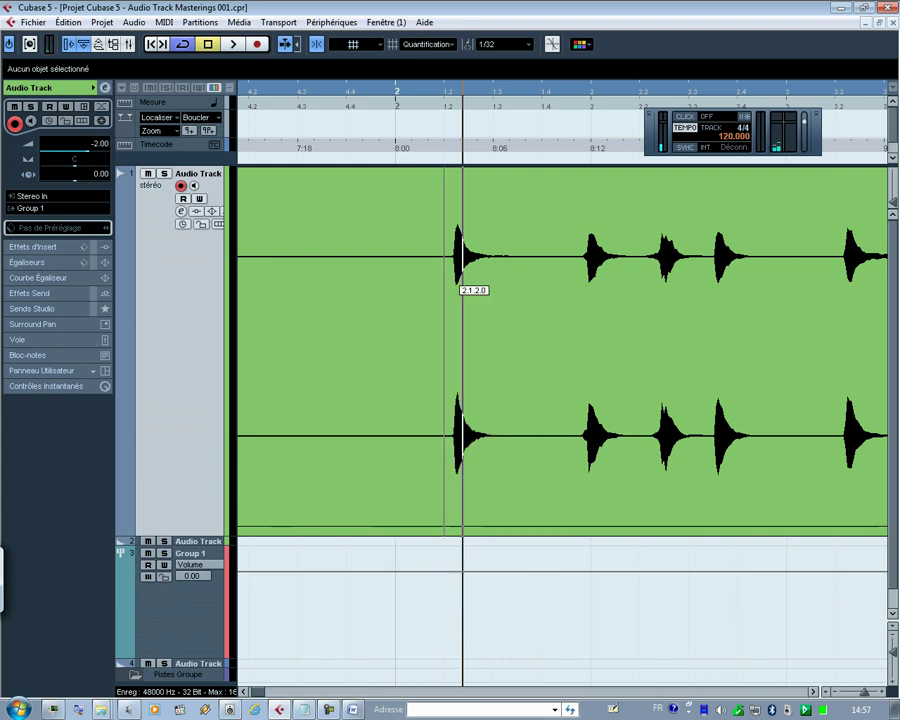
pyautogui.click(419, 285)
pyautogui.moveTo(293, 616); pyautogui.dragTo(346, 426)
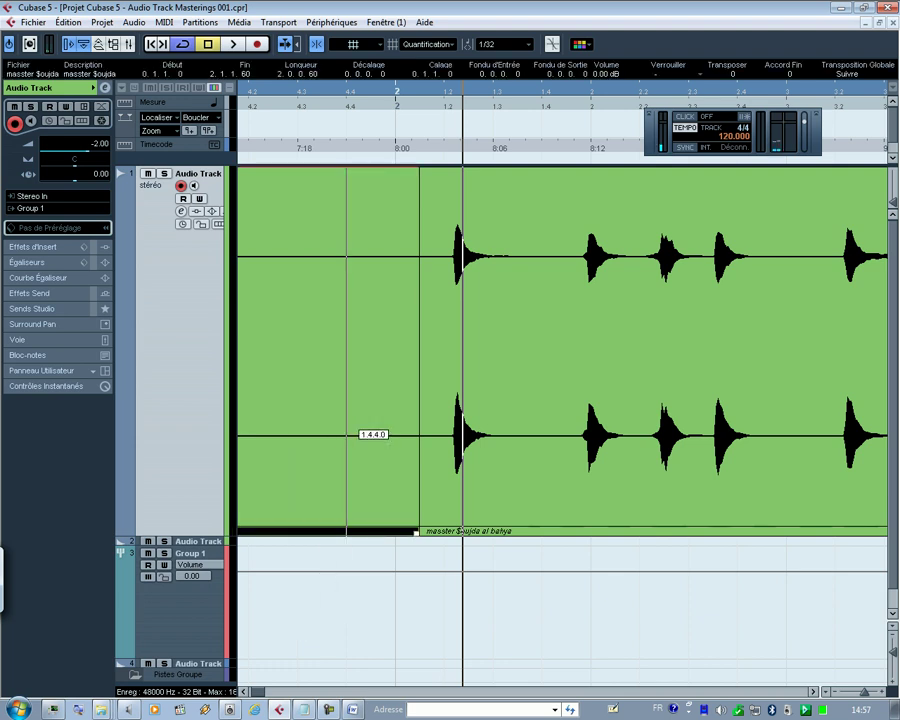
pyautogui.press('Delete')
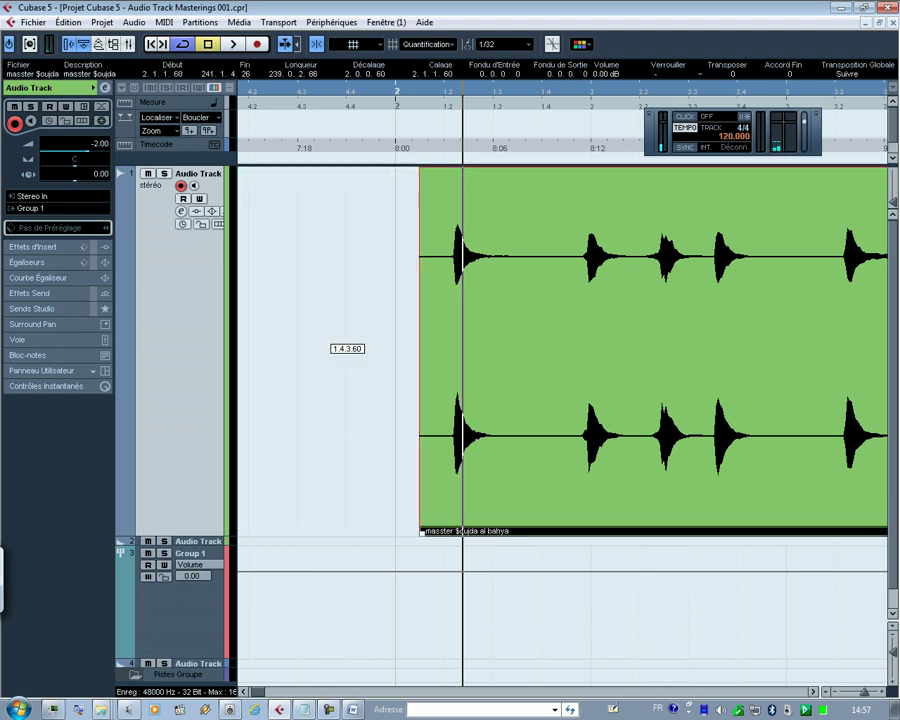
# Step: Add a fade-in of 0.0.0.95 at the start of the trimmed masster $oujda al bahya clip
pyautogui.rightClick(321, 244)
pyautogui.click(330, 252)
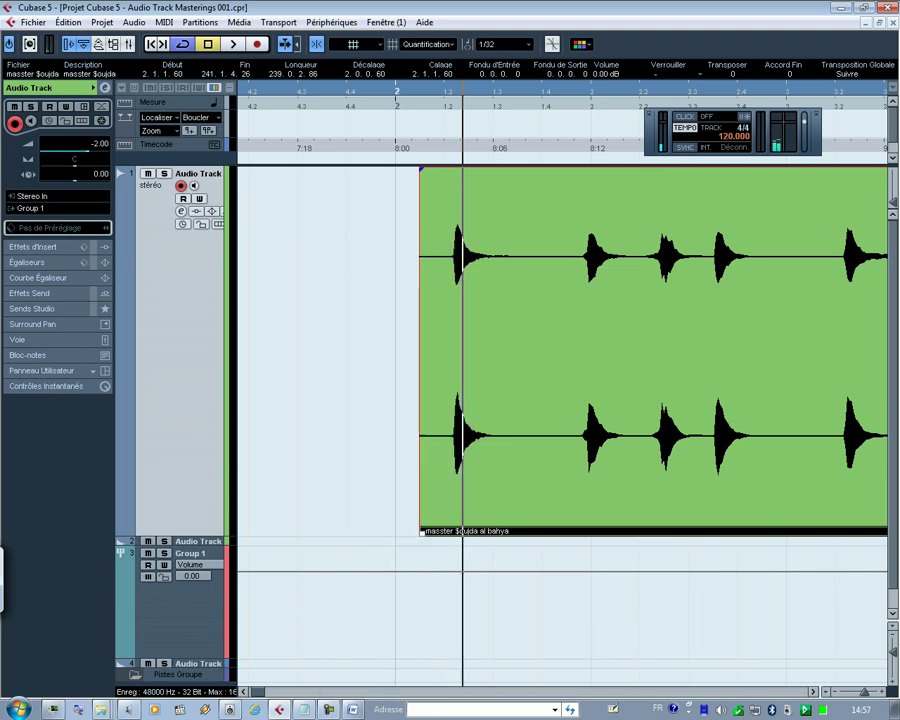
pyautogui.moveTo(421, 170); pyautogui.dragTo(460, 171)
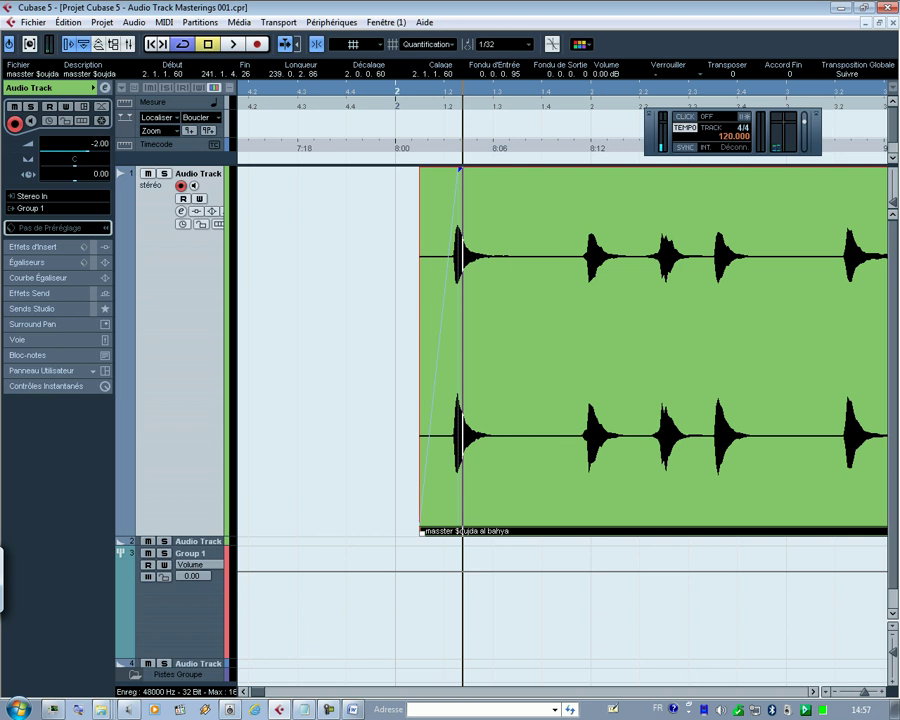
# Step: Set the locators to the selected clip and audition its faded-in beginning from the left locator
pyautogui.press('p')
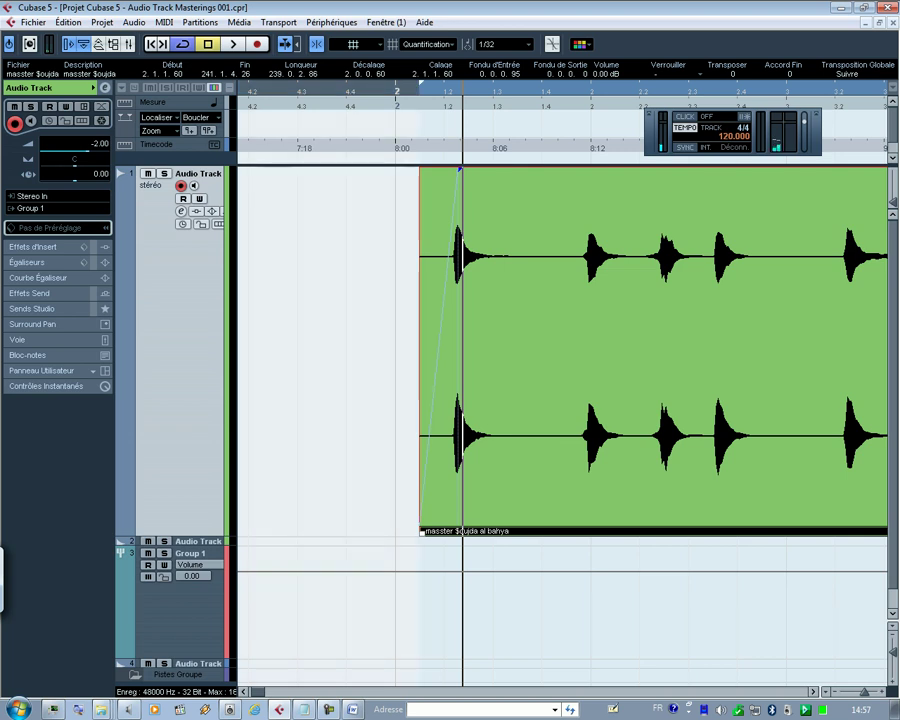
pyautogui.press('KP_1')
pyautogui.press('space')
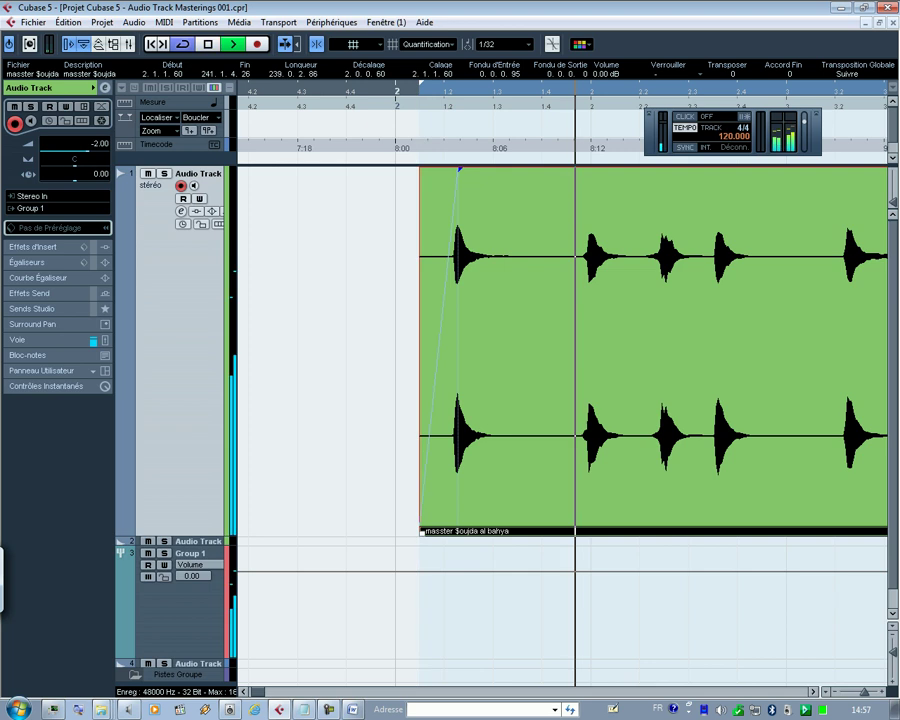
pyautogui.press('KP_1')
pyautogui.press('KP_1')
pyautogui.press('KP_1')
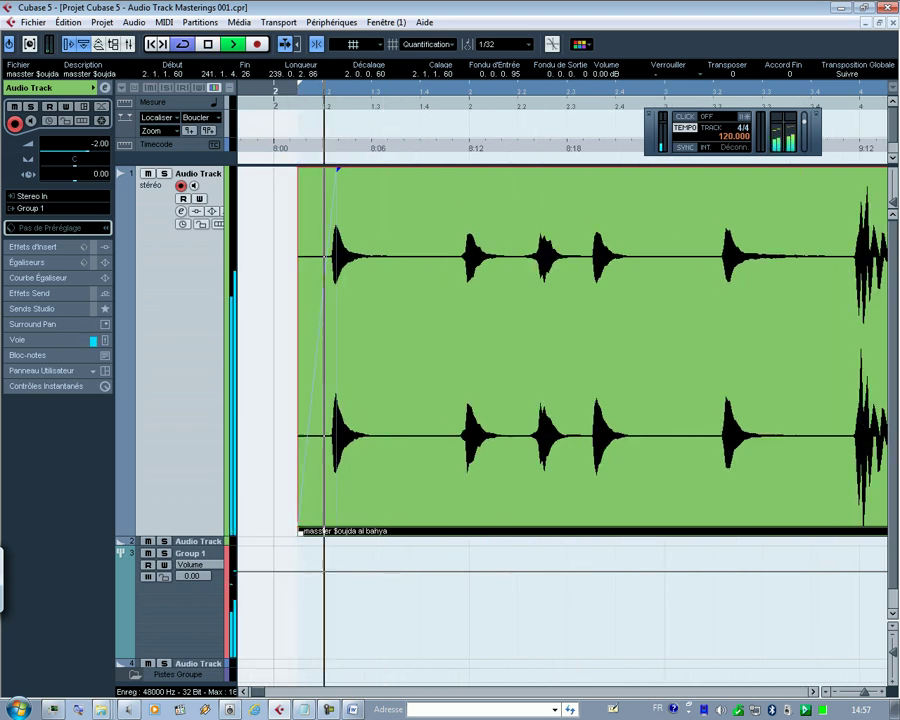
pyautogui.press('space')
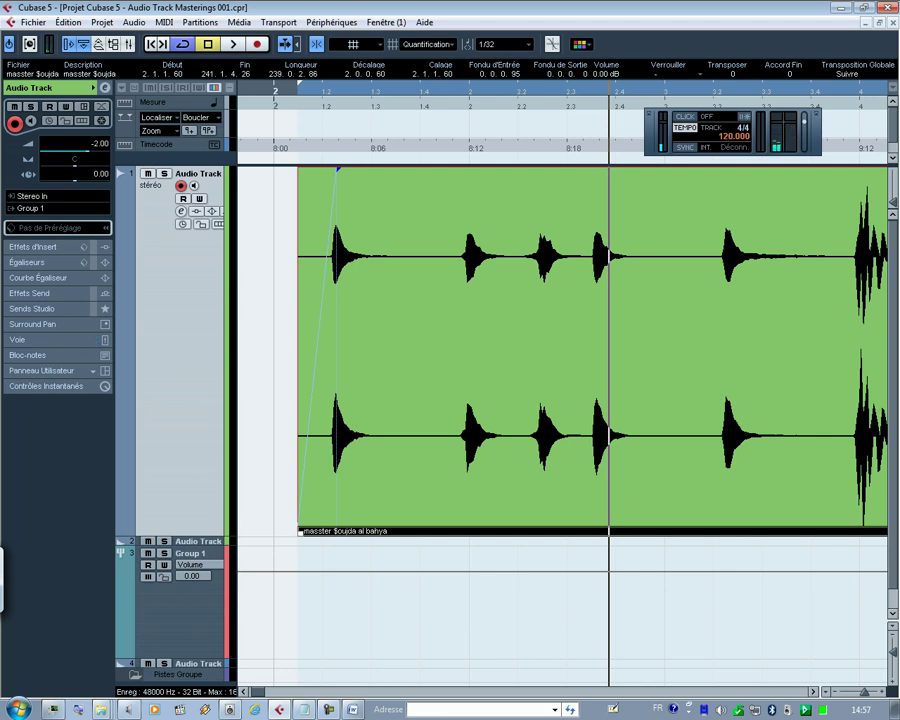
# Step: Split the masster $oujda al bahya clip at 238.3.3.60, just after the last hit decays, and delete the silent tail
pyautogui.hotkey('shift', 'f')
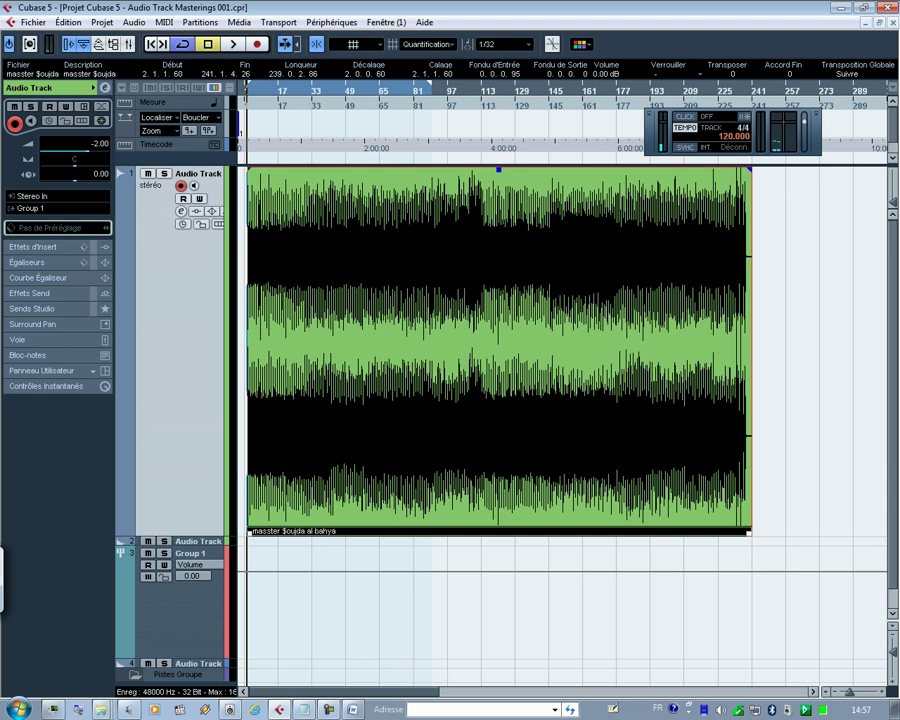
pyautogui.moveTo(732, 90); pyautogui.dragTo(732, 140)
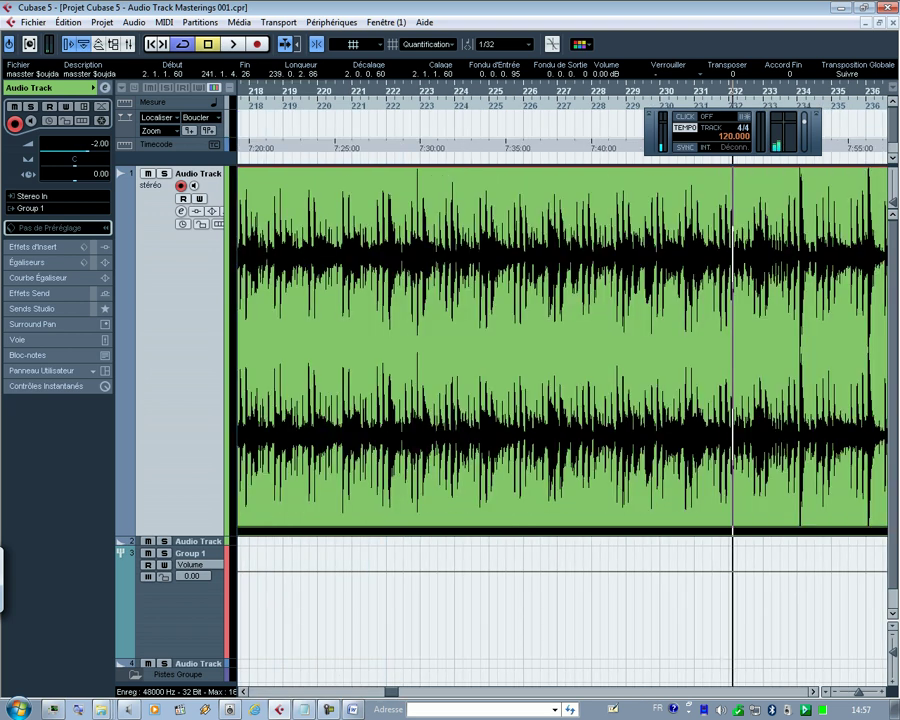
pyautogui.hscroll(3, 562, 350)
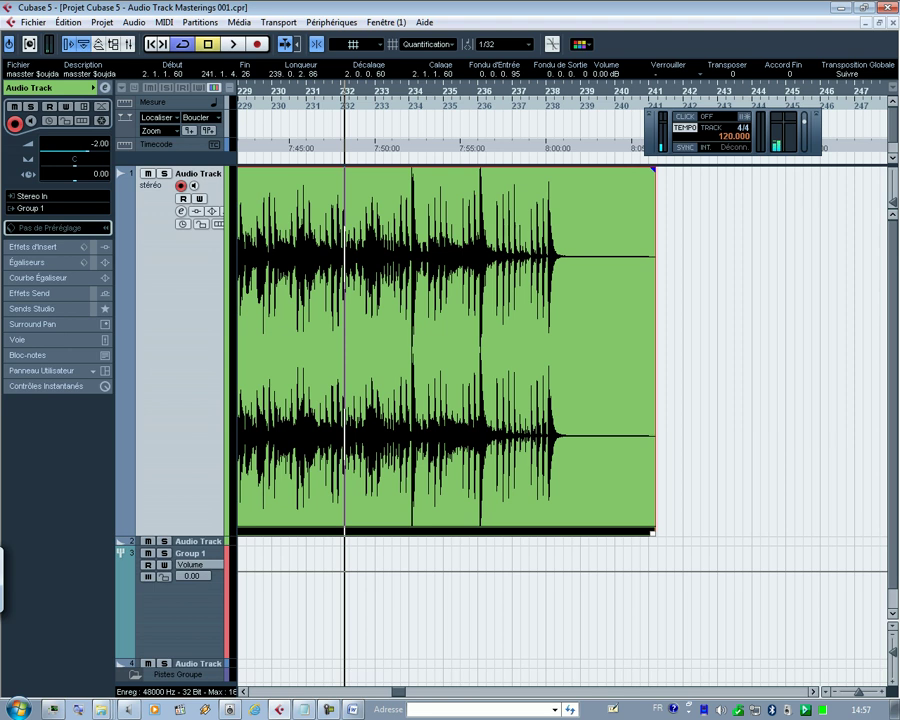
pyautogui.rightClick(635, 241)
pyautogui.click(682, 283)
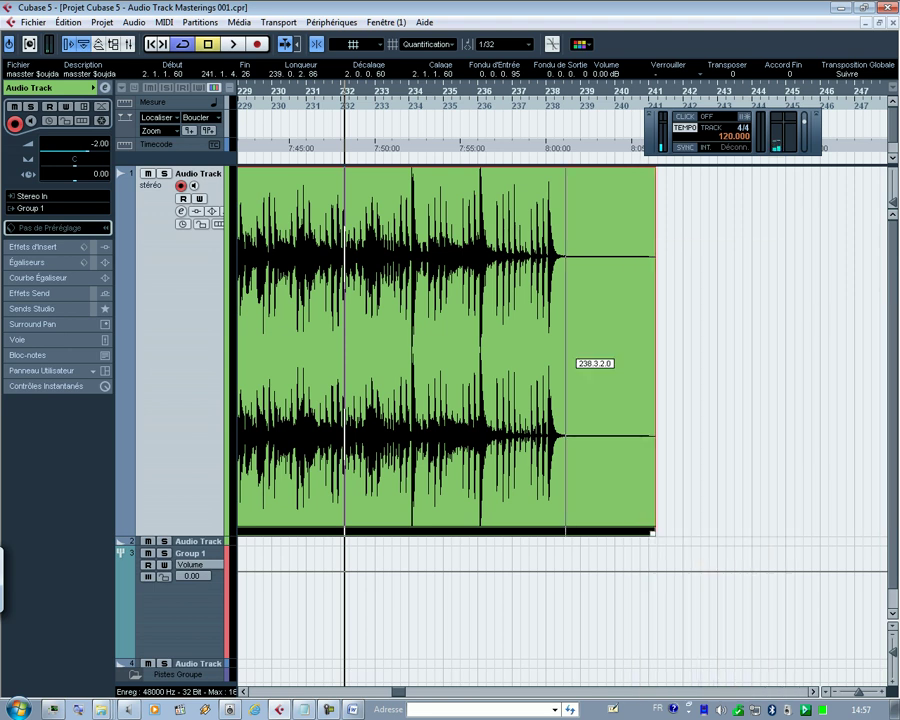
pyautogui.moveTo(549, 93); pyautogui.dragTo(551, 132)
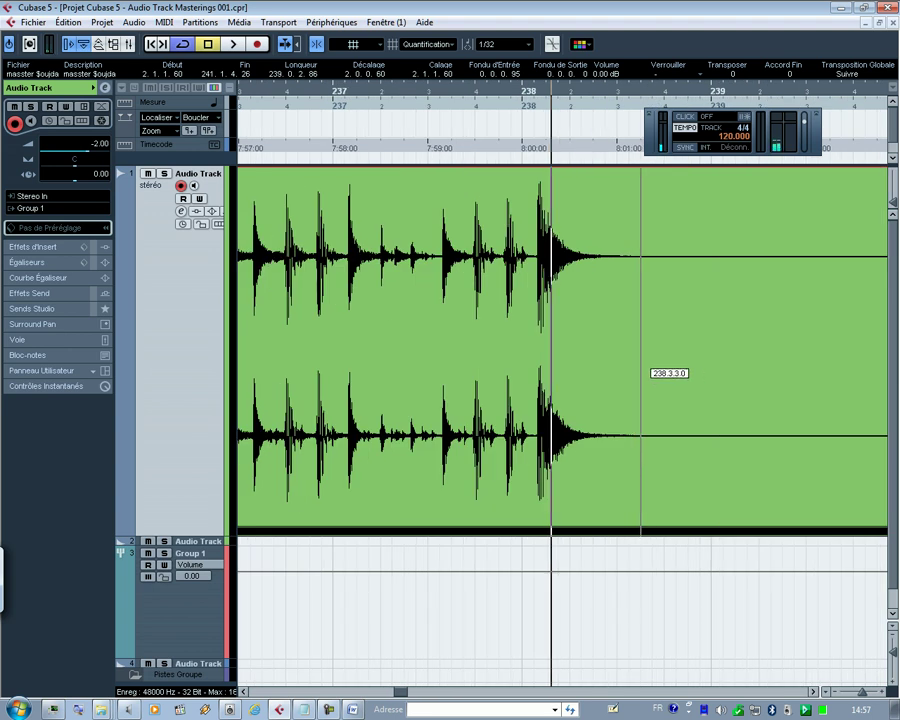
pyautogui.click(646, 373)
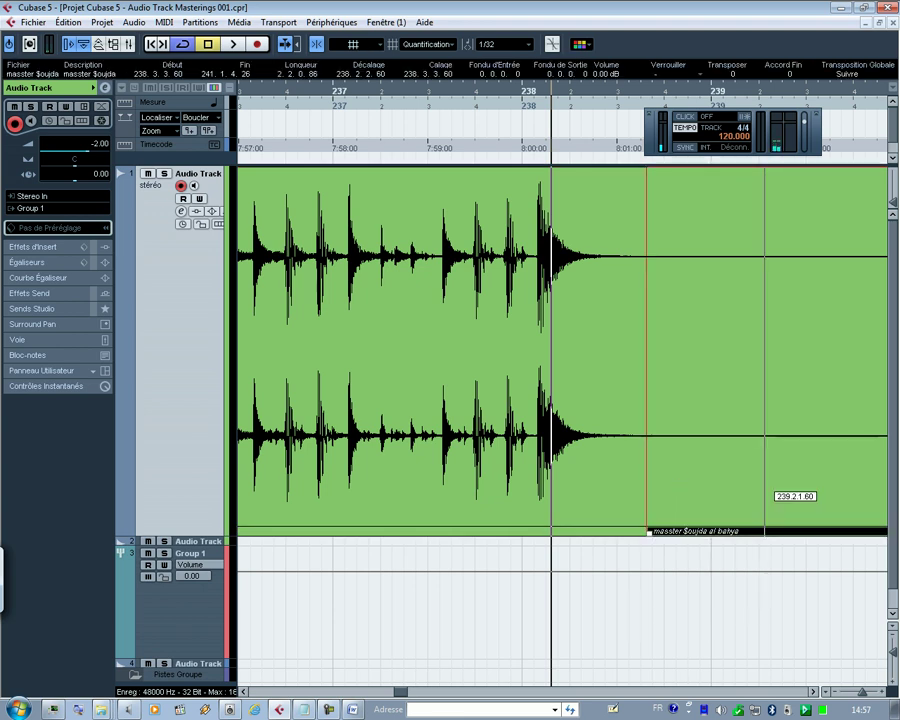
pyautogui.press('Delete')
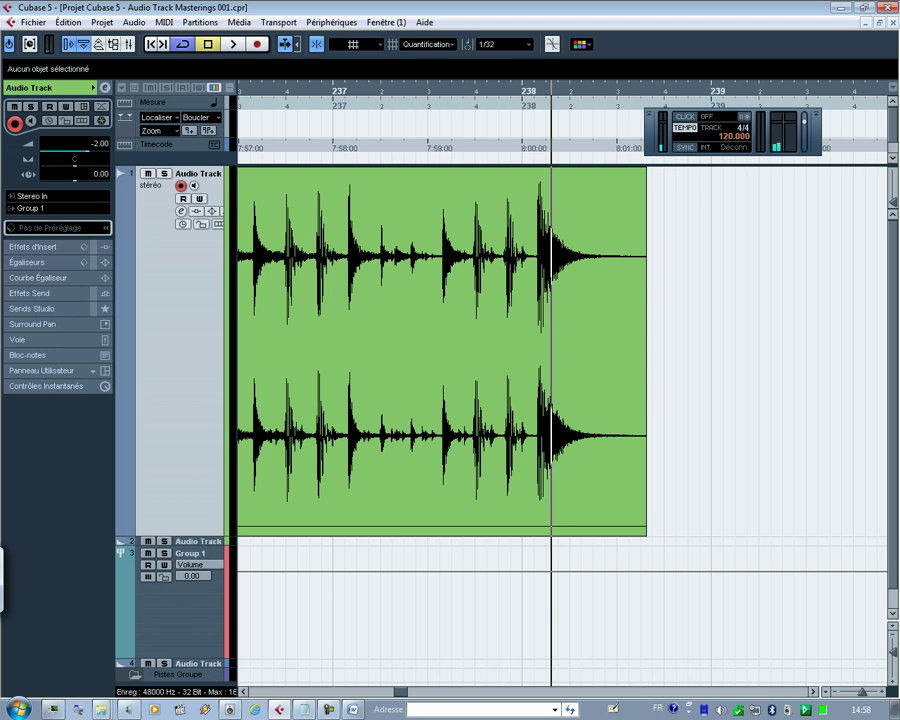
# Step: Set the right locator to 238.3.4, slightly past the trimmed clip's end
pyautogui.keyDown('alt'); pyautogui.click(646, 88); pyautogui.keyUp('alt')
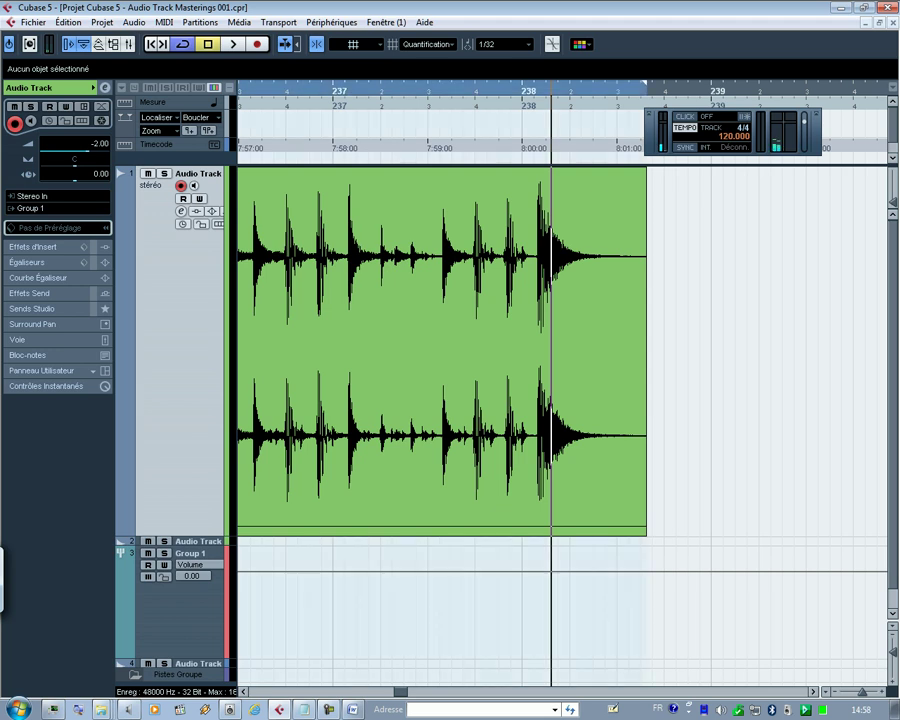
pyautogui.moveTo(639, 89); pyautogui.dragTo(634, 140)
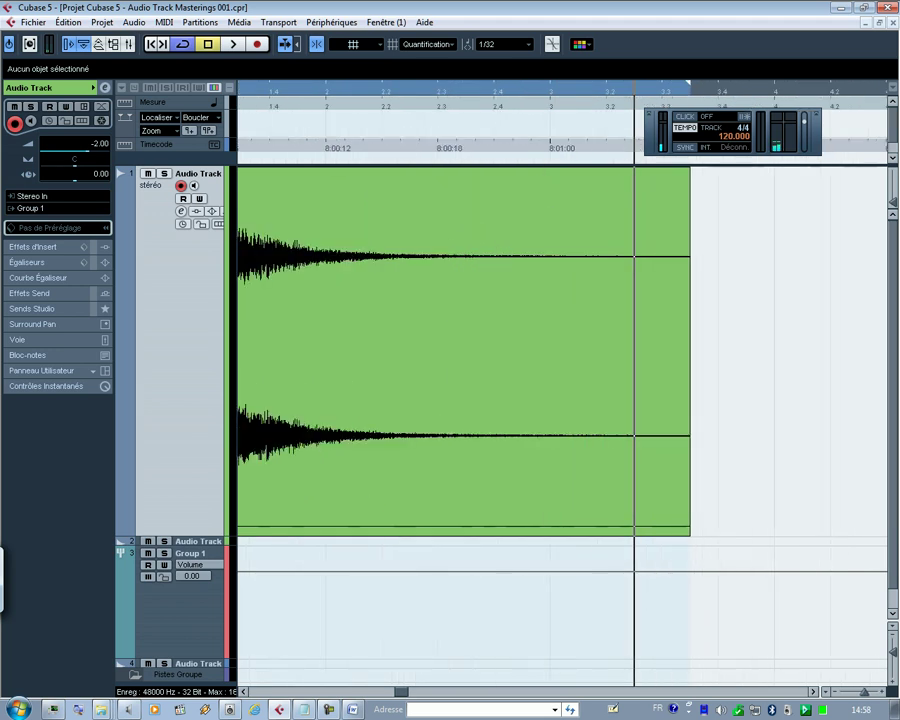
pyautogui.press('h')
pyautogui.press('h')
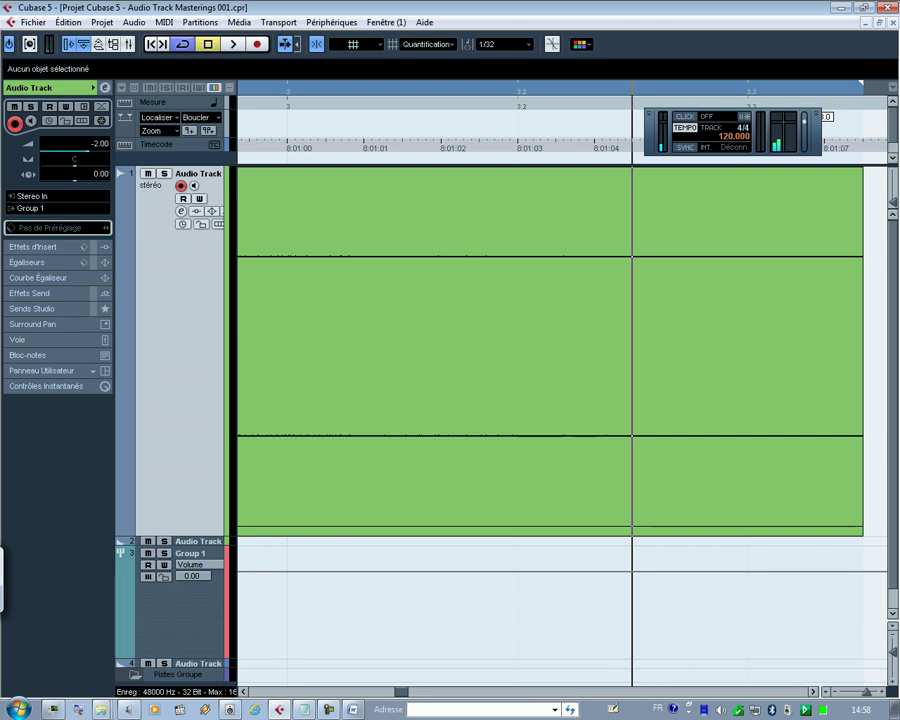
pyautogui.moveTo(863, 88); pyautogui.dragTo(889, 88)
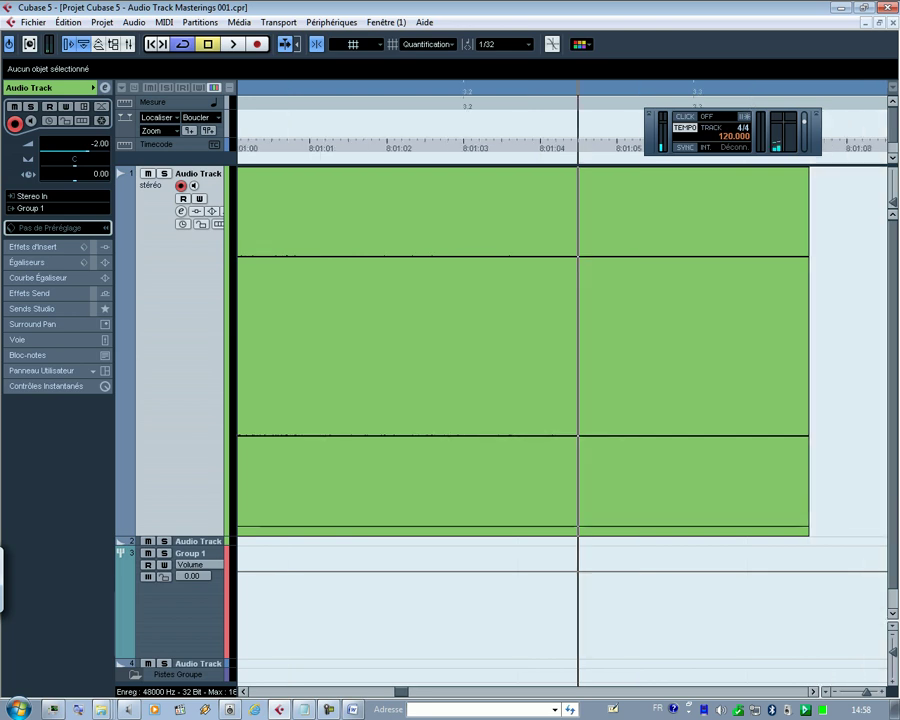
pyautogui.hscroll(2, 560, 350)
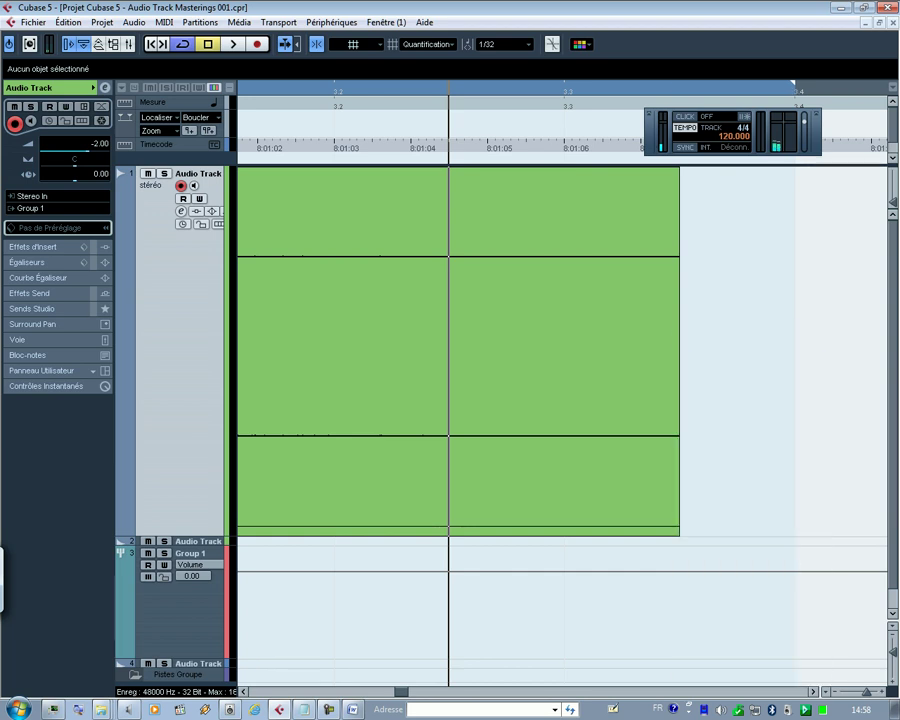
# Step: Add a fade-out of 0.2.0.22 at the end of the masster $oujda al bahya clip and audition it
pyautogui.press('g')
pyautogui.press('g')
pyautogui.press('g')
pyautogui.press('g')
pyautogui.press('g')
pyautogui.press('g')
pyautogui.press('g')
pyautogui.press('g')
pyautogui.press('g')
pyautogui.press('g')
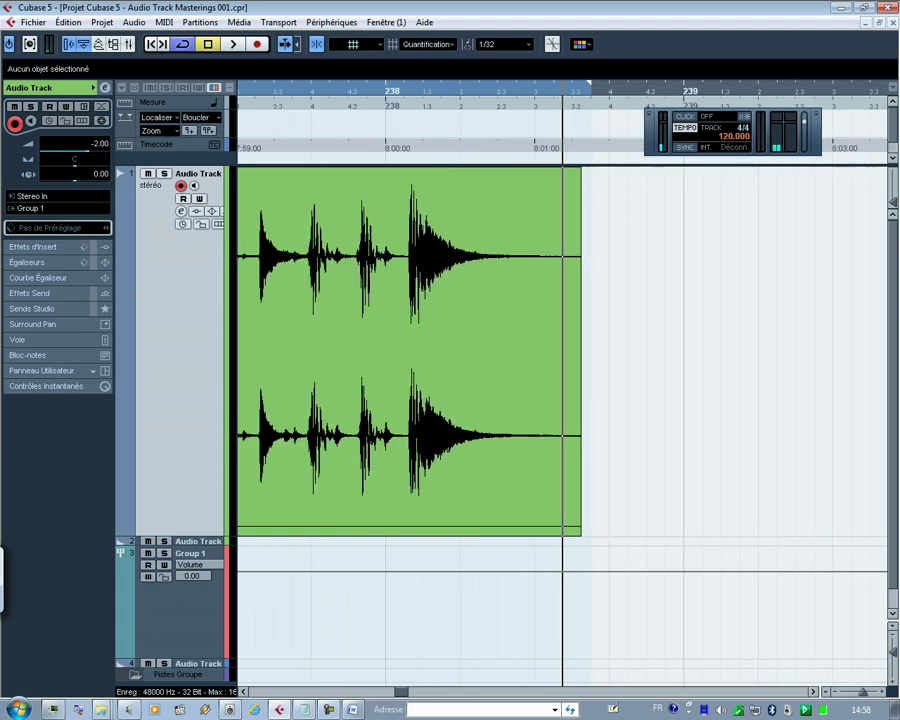
pyautogui.click(450, 345)
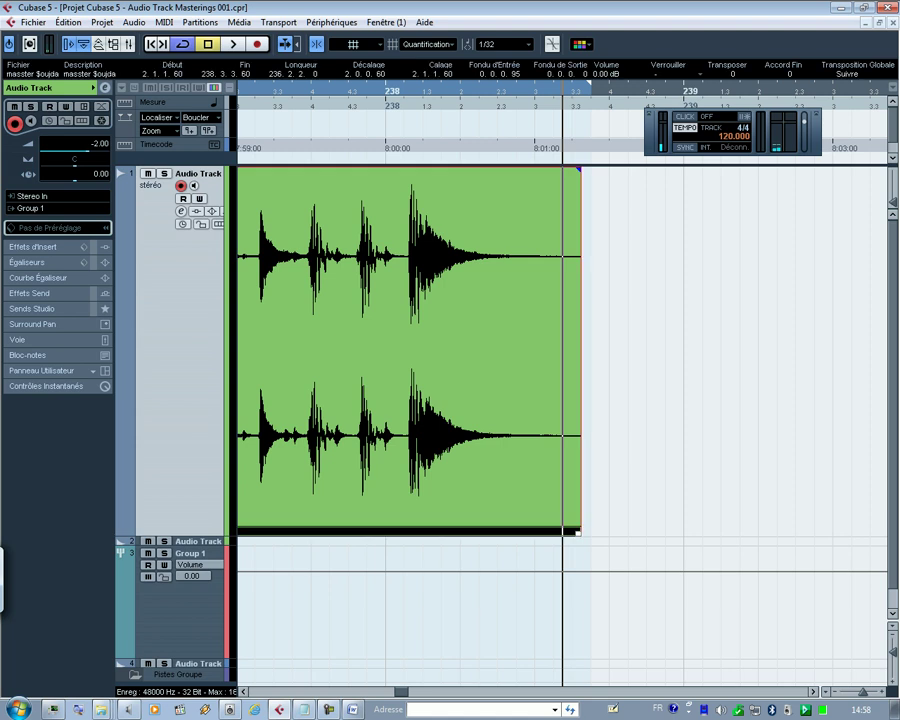
pyautogui.moveTo(577, 168); pyautogui.dragTo(426, 170)
pyautogui.press('space')
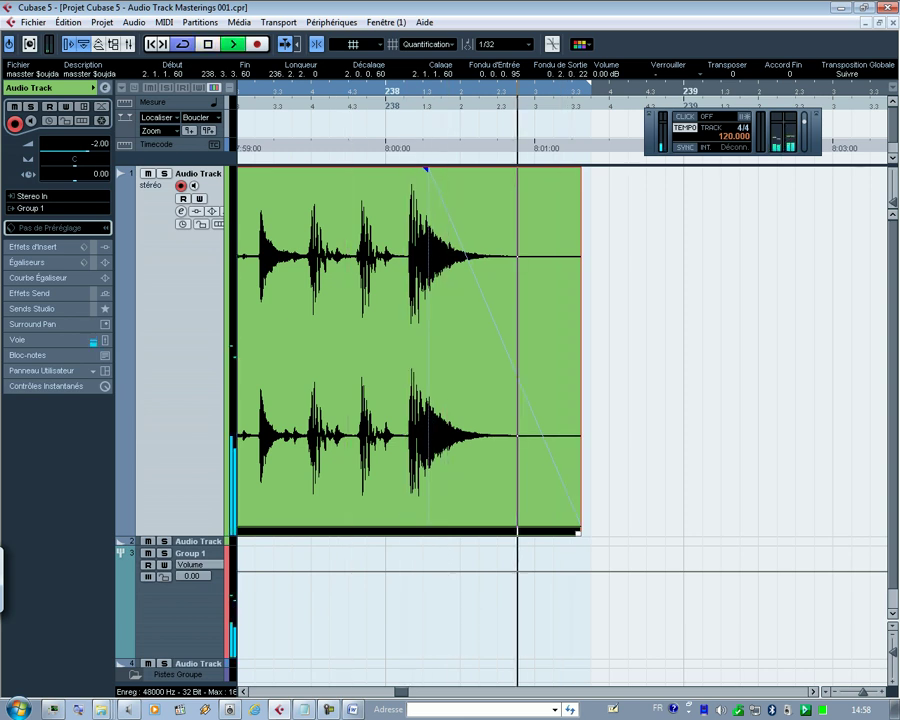
pyautogui.press('space')
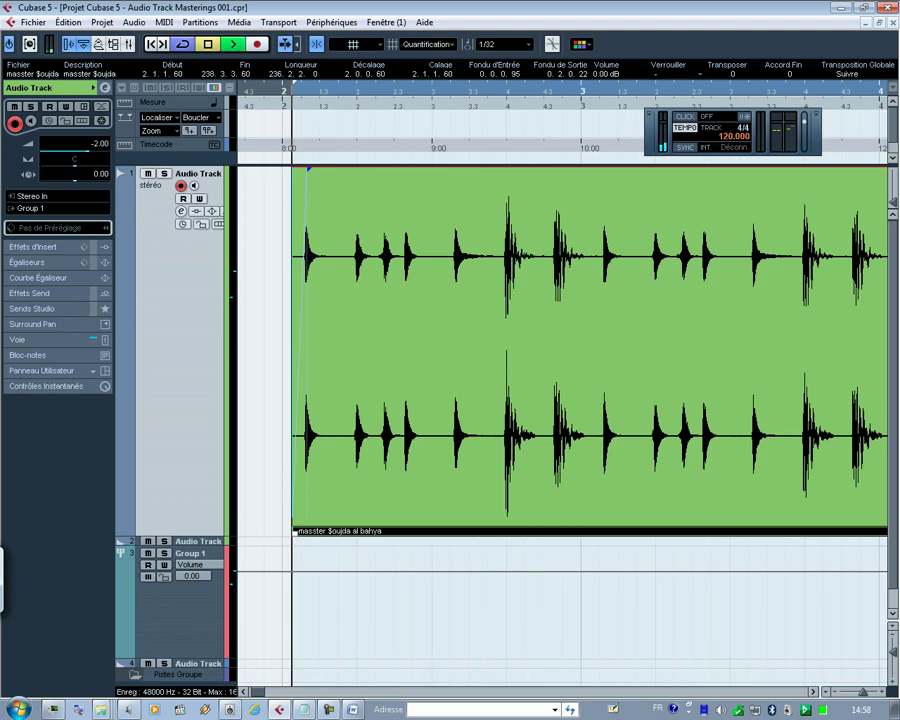
# Step: Create a cycle marker between the locators around the whole song during playback, and save the project
pyautogui.press('space')
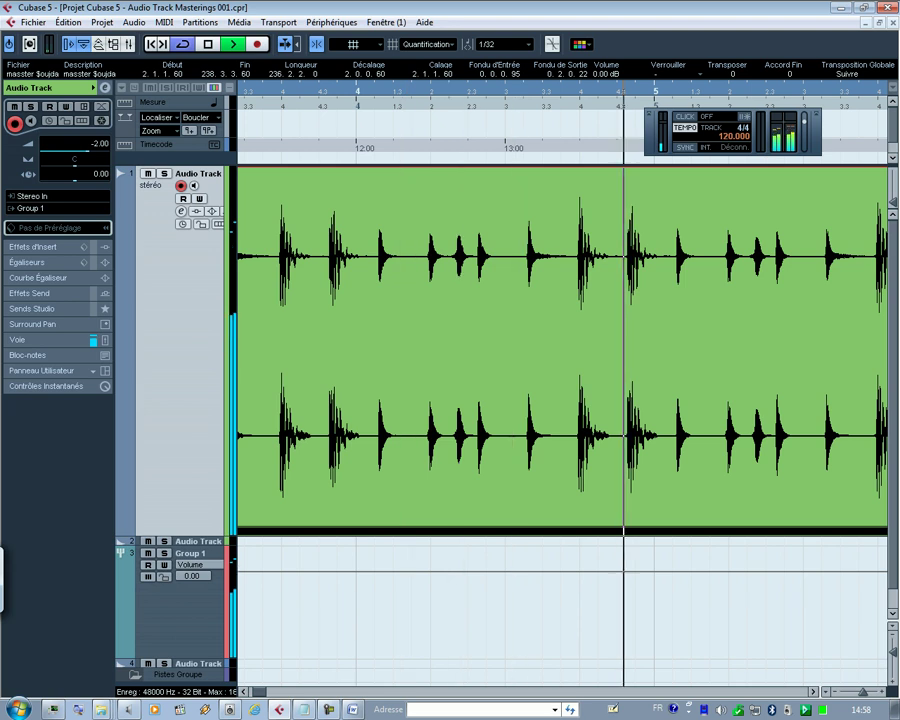
pyautogui.press('g')
pyautogui.press('g')
pyautogui.press('g')
pyautogui.press('g')
pyautogui.press('g')
pyautogui.press('g')
pyautogui.press('g')
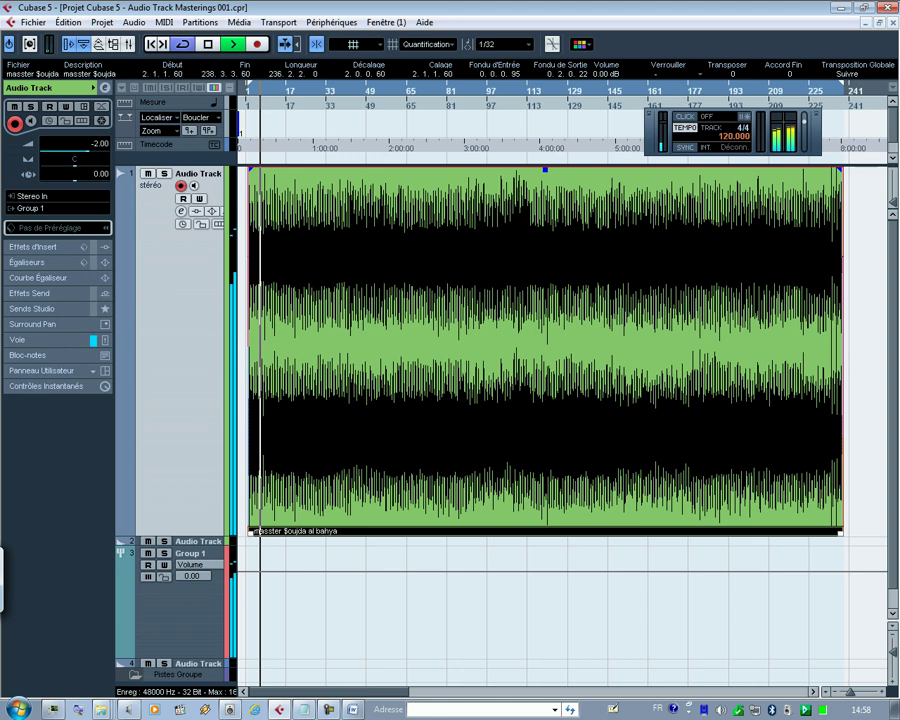
pyautogui.press('p')
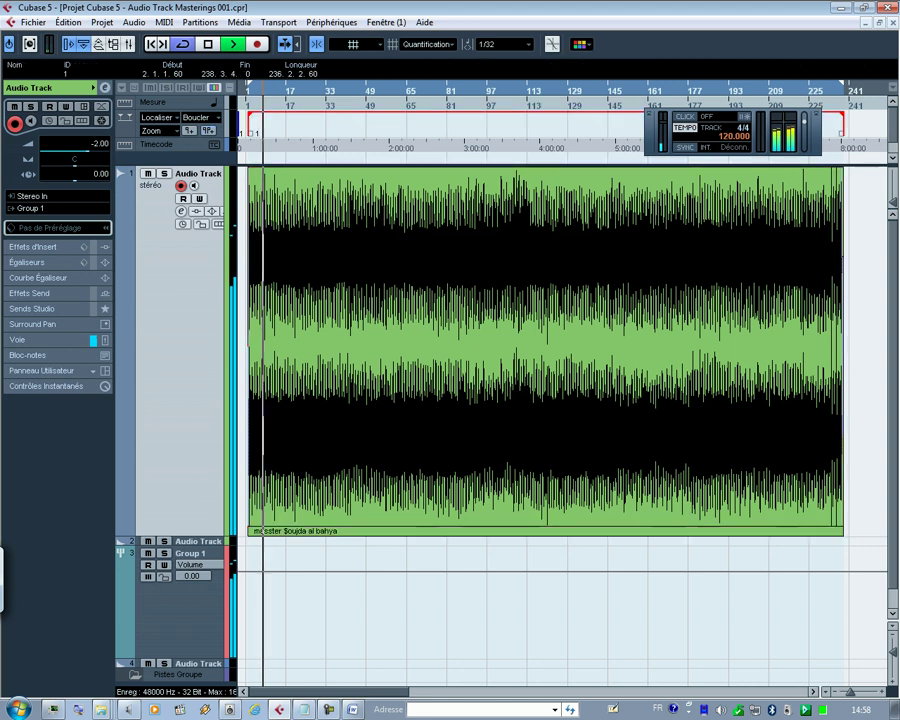
pyautogui.click(160, 131)
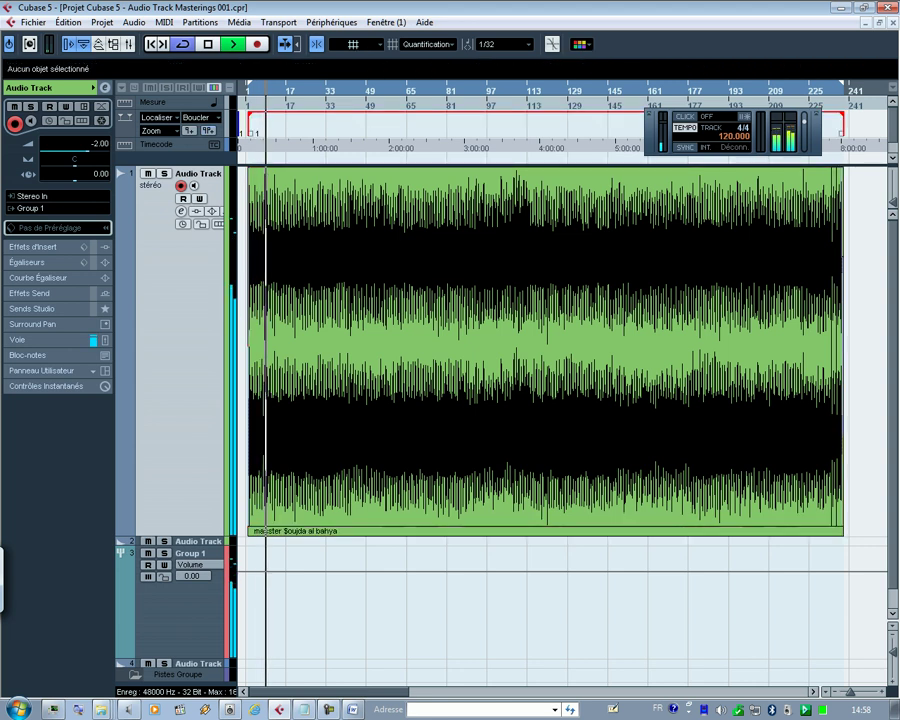
pyautogui.click(228, 146)
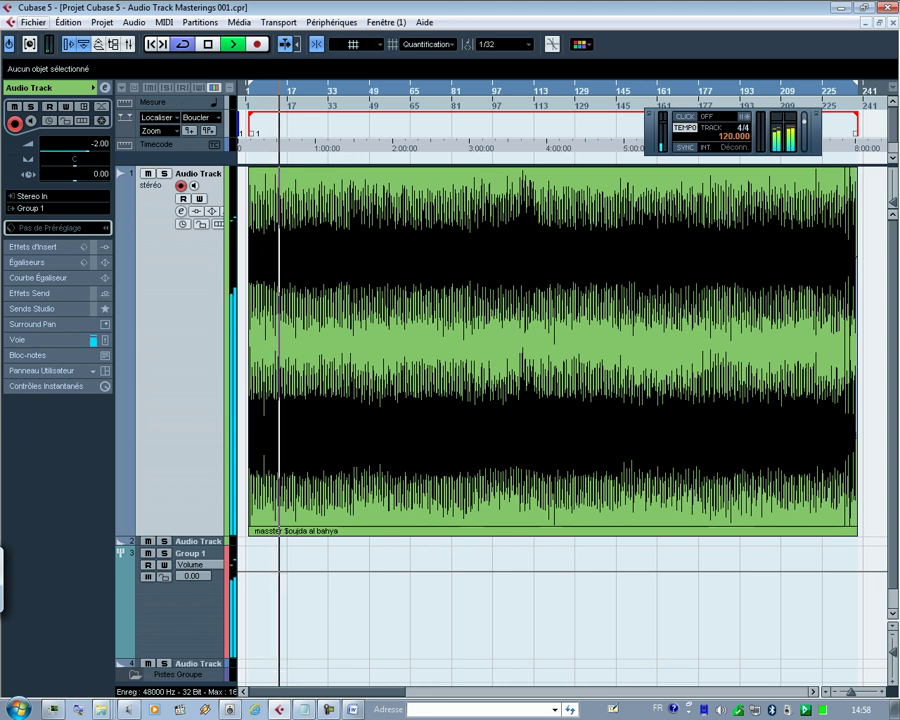
pyautogui.click(33, 22)
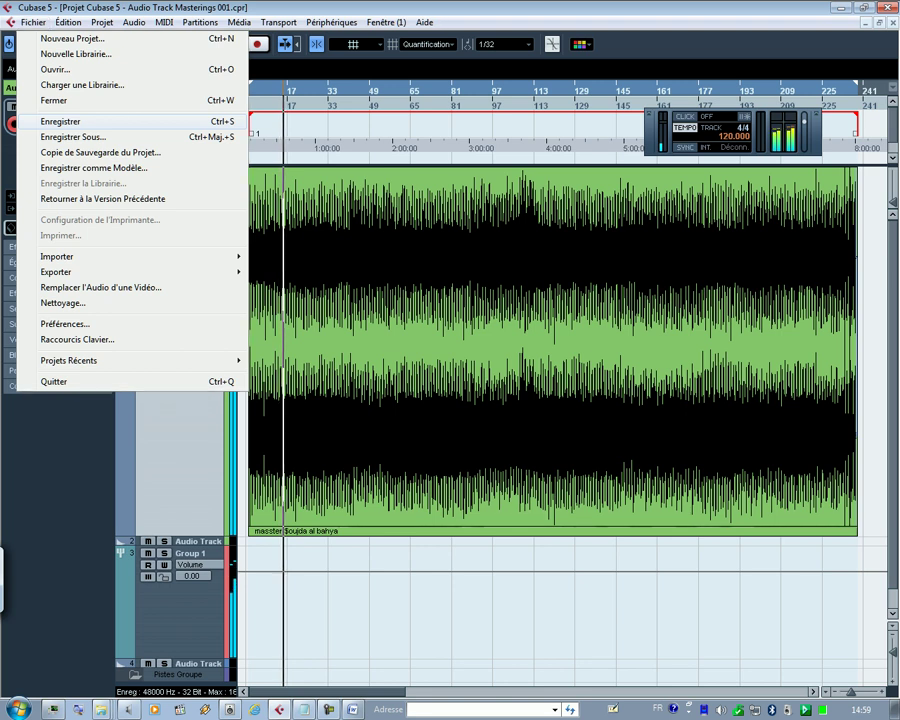
pyautogui.click(100, 121)
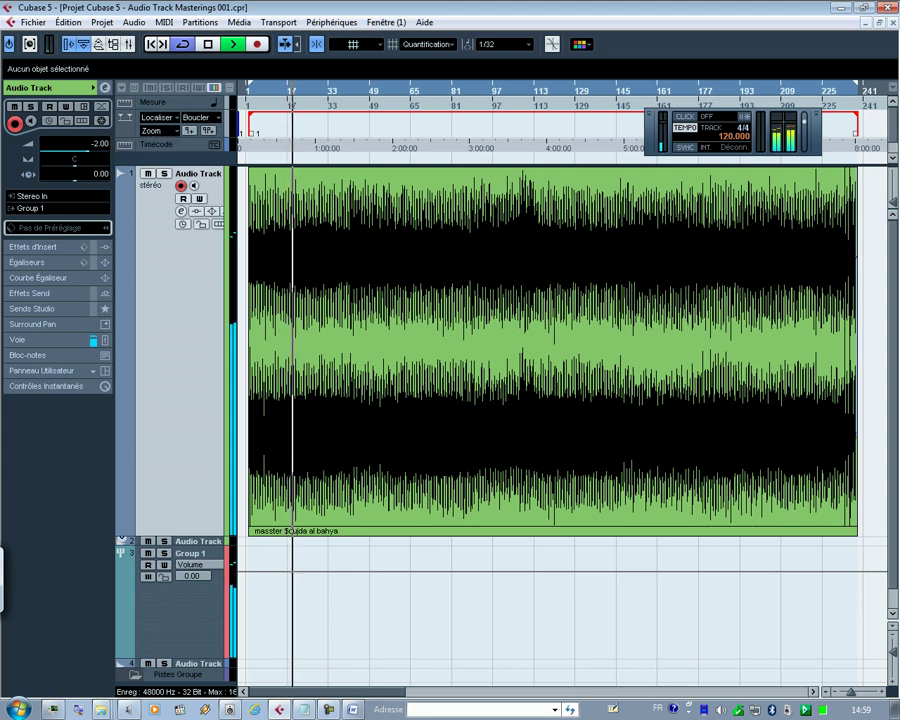
# Step: Examine the StereoEnhancer settings and preset list on Group 1, keeping the Dance Master preset
pyautogui.click(151, 602)
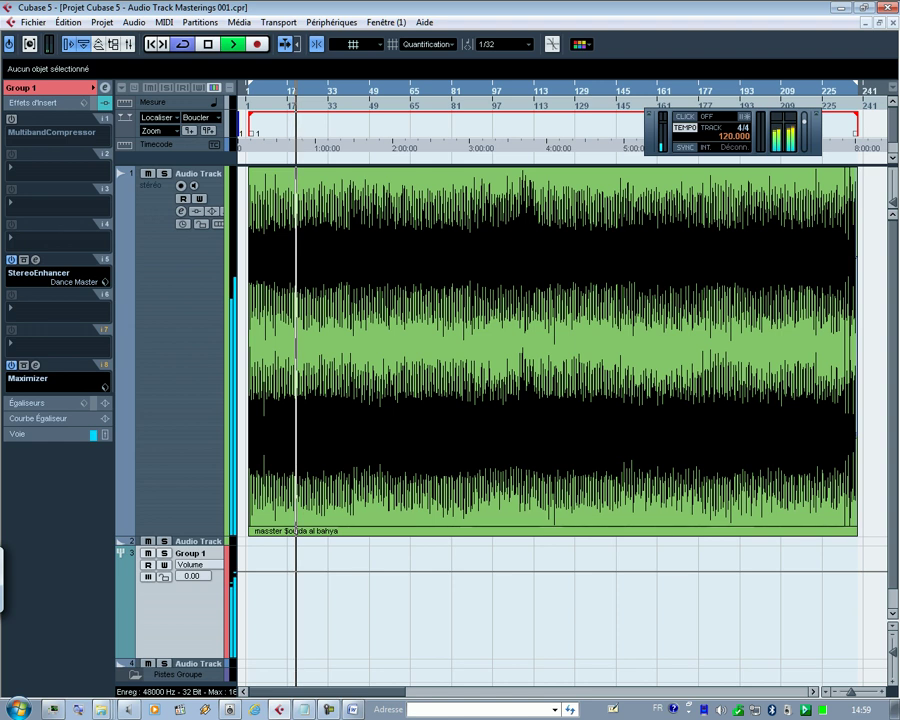
pyautogui.click(35, 260)
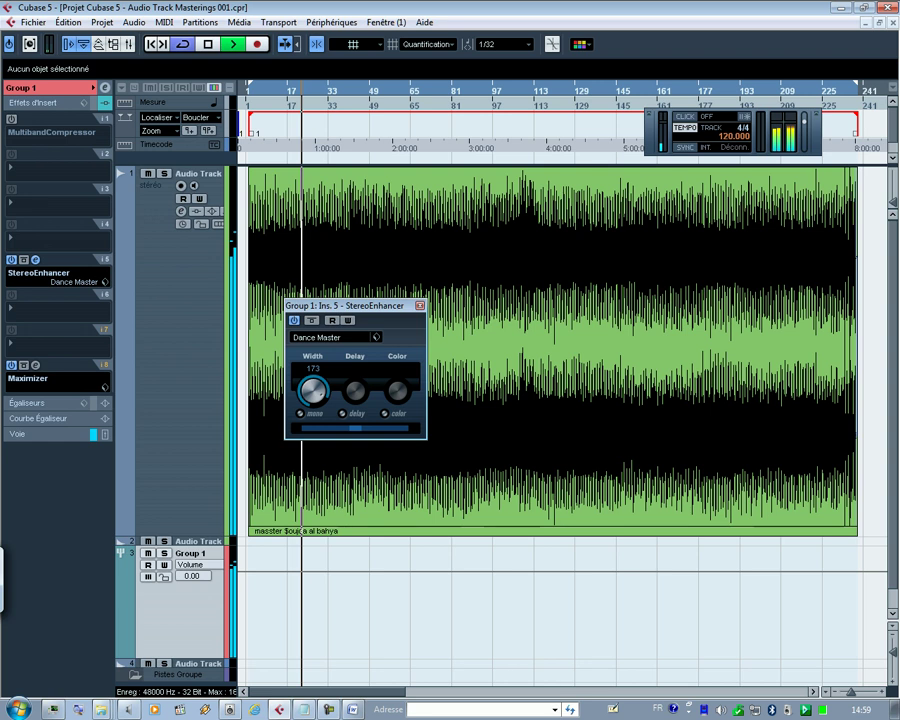
pyautogui.click(329, 338)
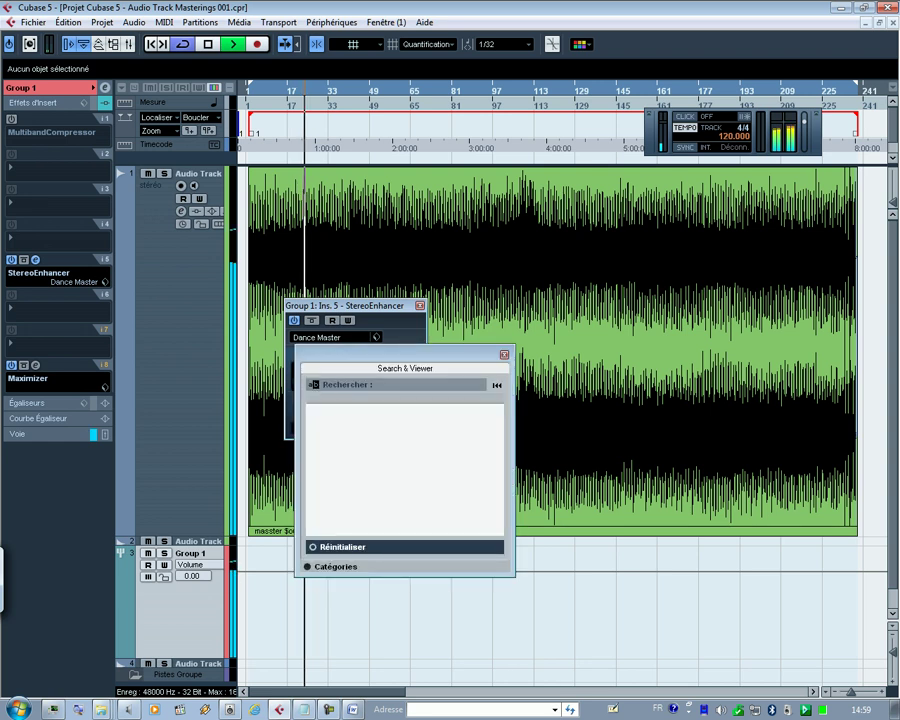
pyautogui.press('space')
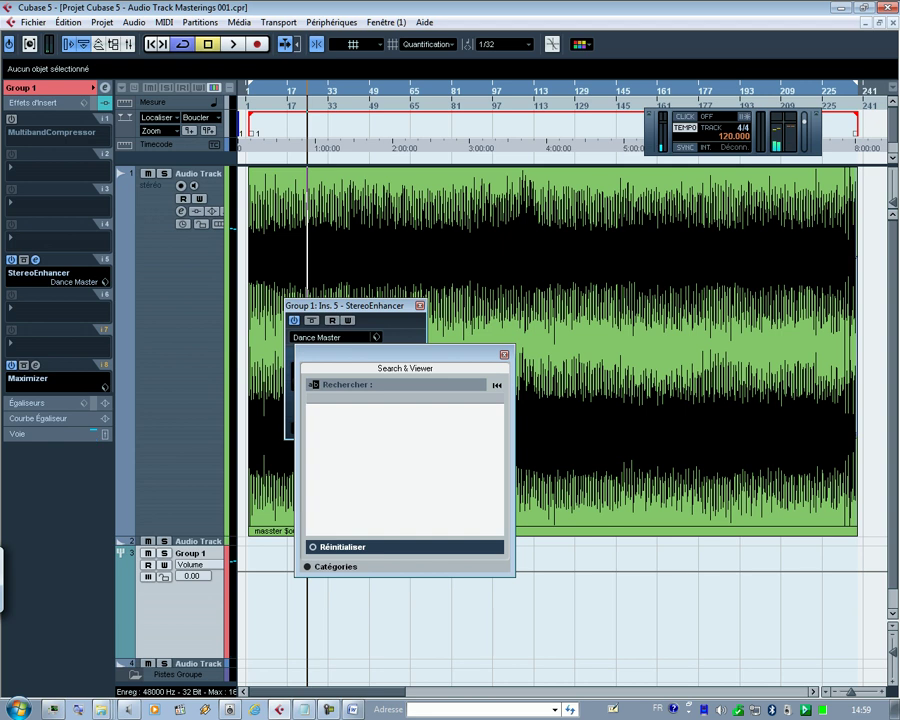
pyautogui.press('Home')
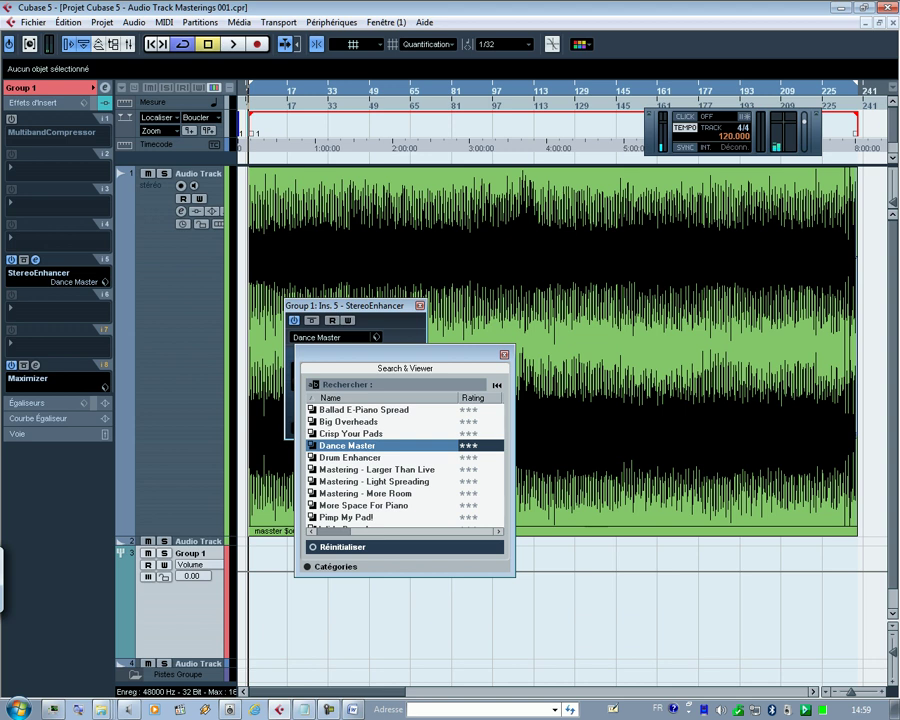
pyautogui.scroll(-1, 405, 465)
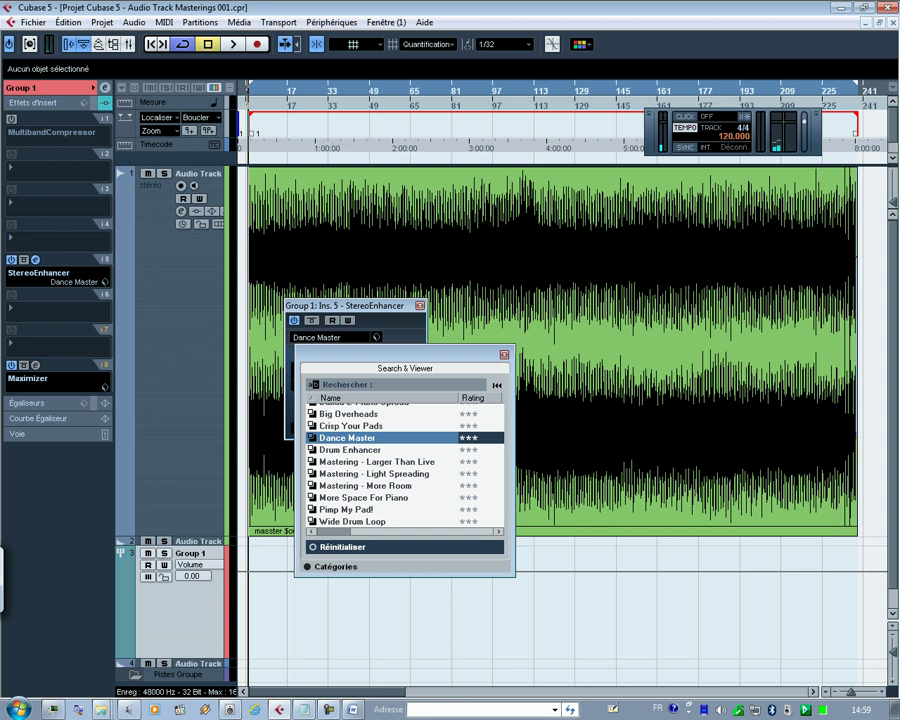
pyautogui.scroll(1, 404, 465)
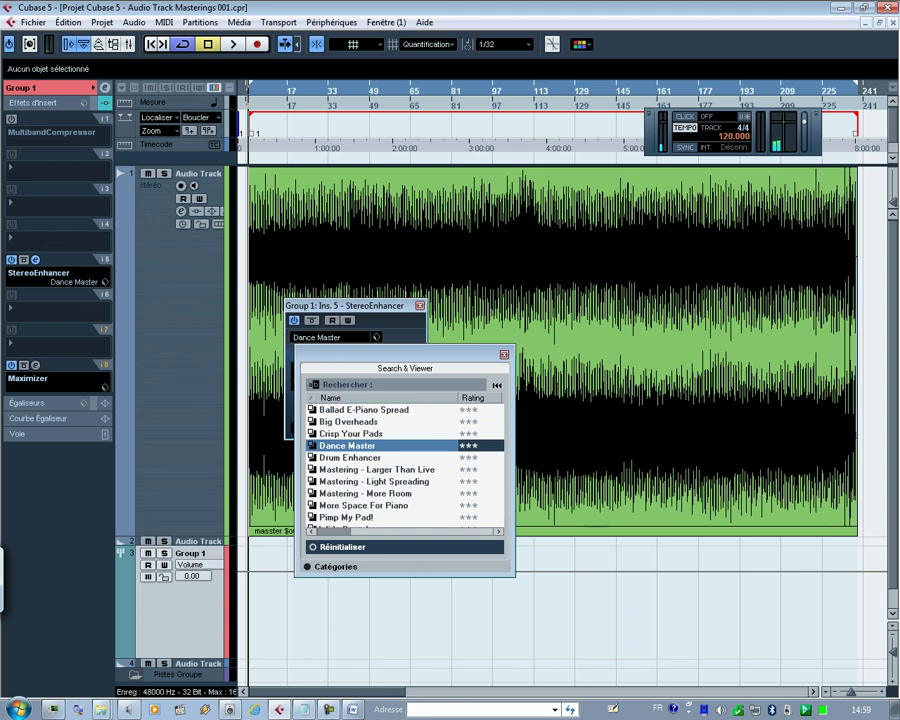
pyautogui.scroll(-1, 404, 465)
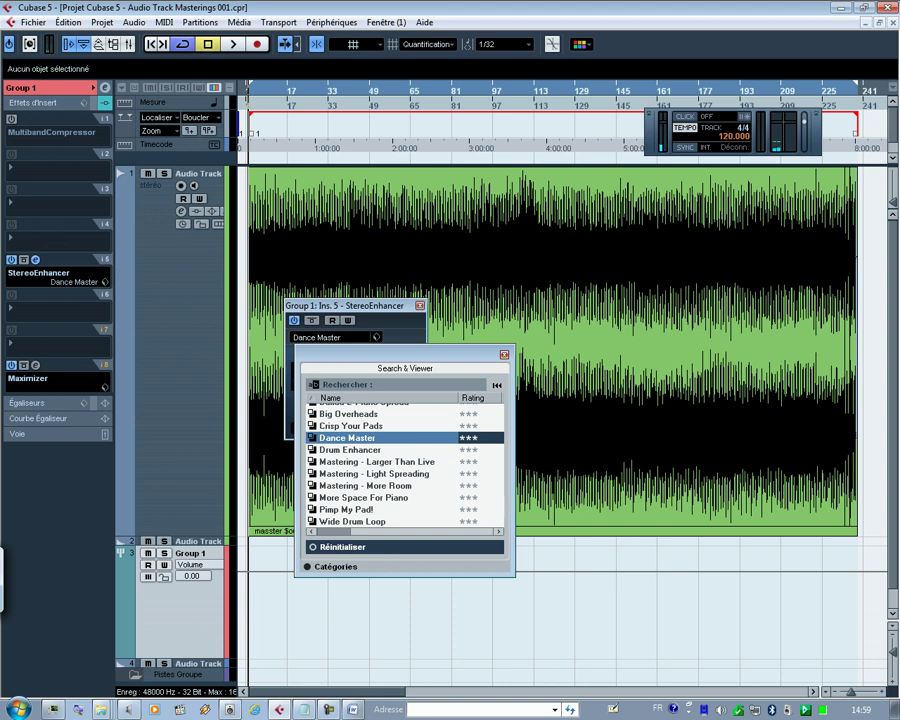
pyautogui.click(504, 355)
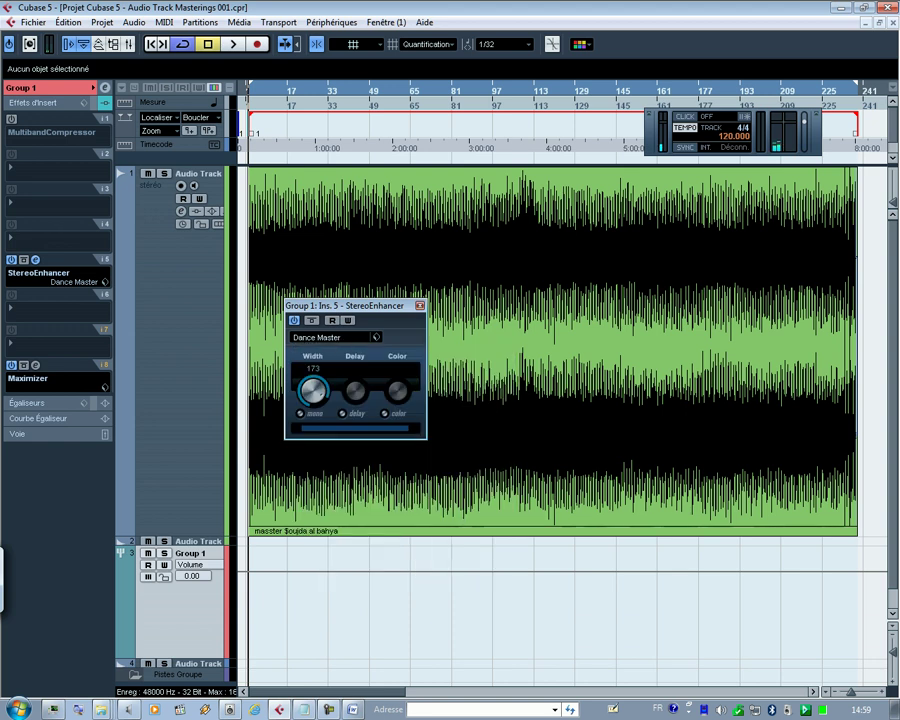
pyautogui.click(420, 306)
# Step: Play the song from its start and set the Optimize value of Group 1's Maximizer to 10.0
pyautogui.press('space')
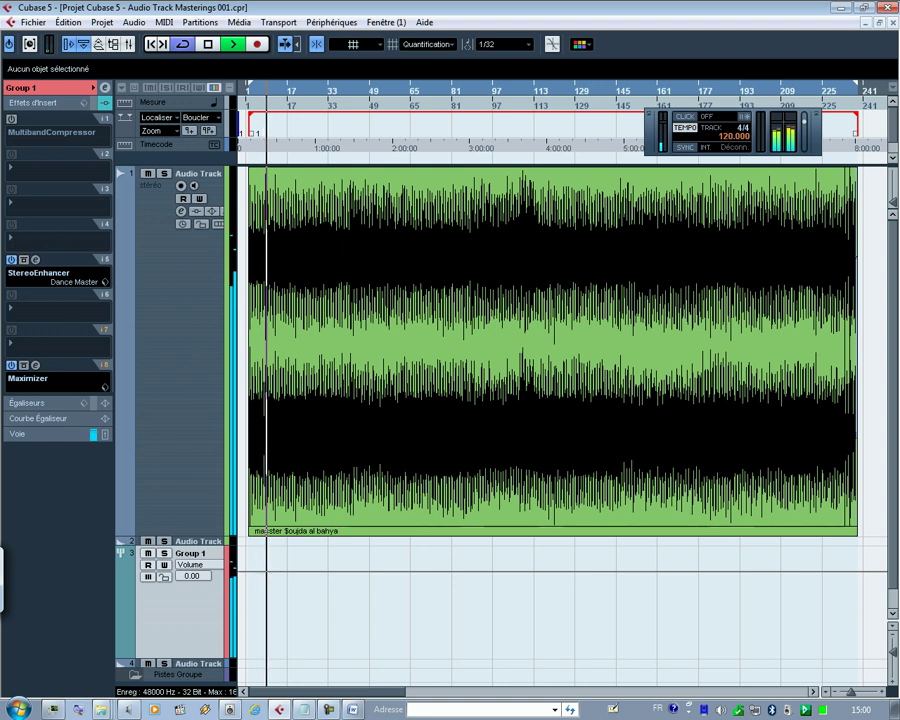
pyautogui.click(35, 365)
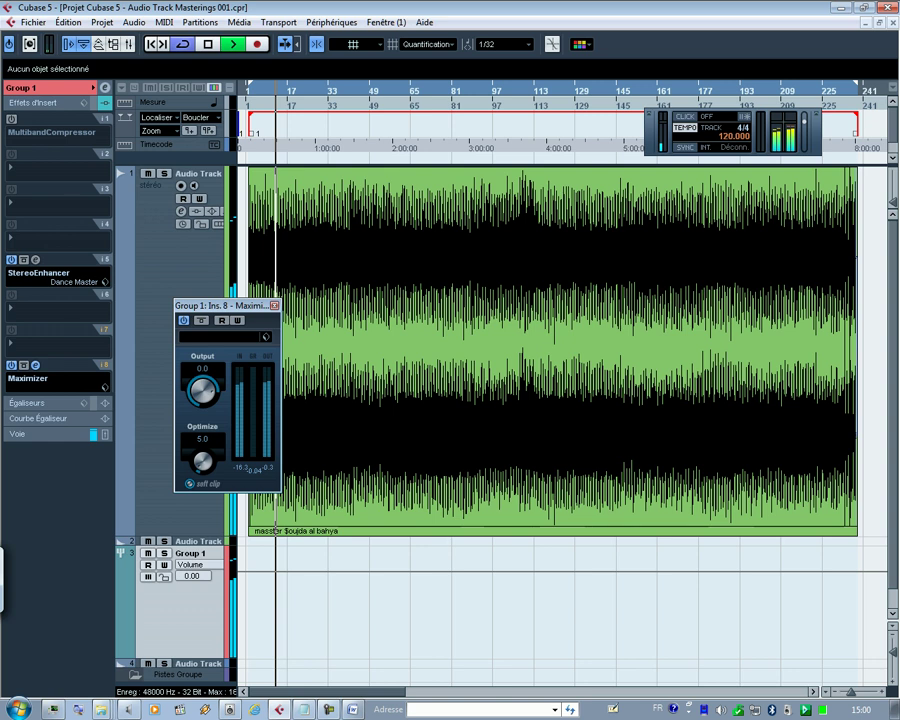
pyautogui.doubleClick(203, 439)
pyautogui.write('10')
pyautogui.press('Return')
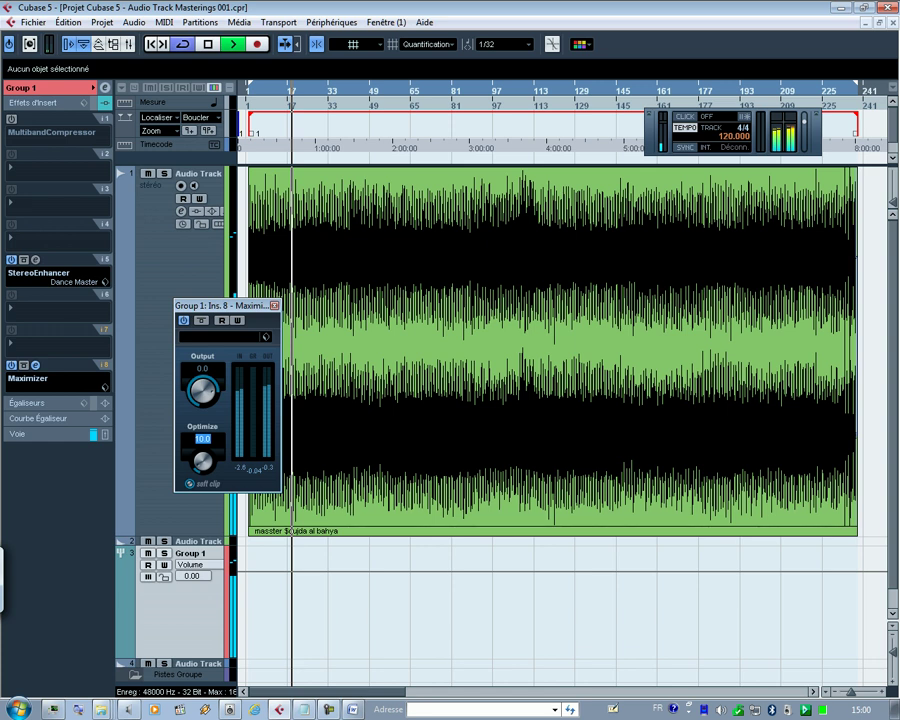
# Step: Set the Optimize value of Group 1's Maximizer to 37.0 and close its editor
pyautogui.write('25')
pyautogui.press('Return')
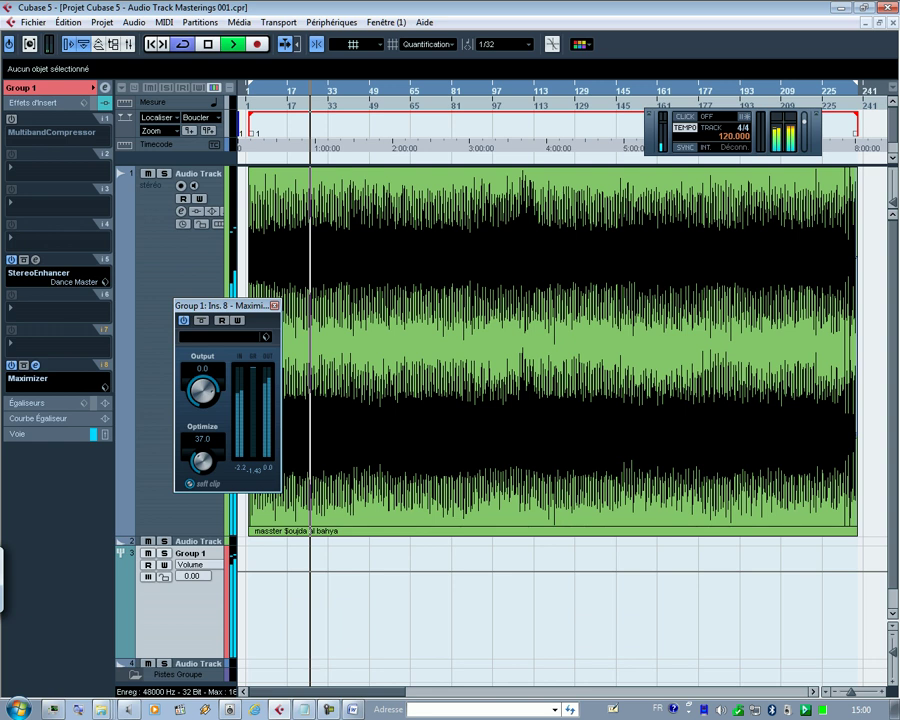
pyautogui.click(275, 306)
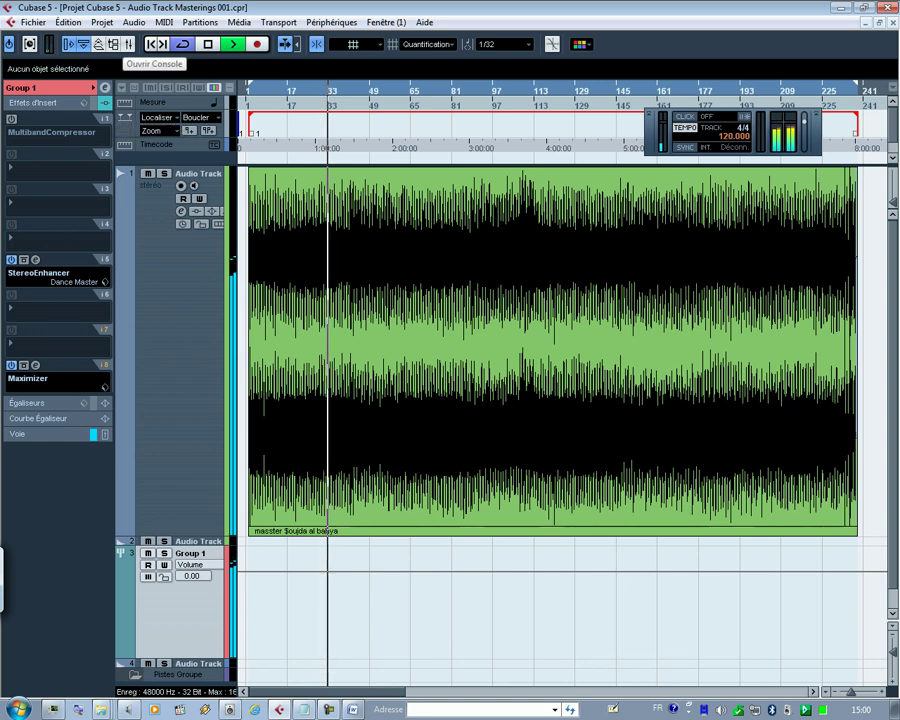
# Step: In the mixer, set the high-pass filter of the Stereo Out's BT Equalizer PEQ322-3 to 20 and audition the song
pyautogui.click(128, 44)
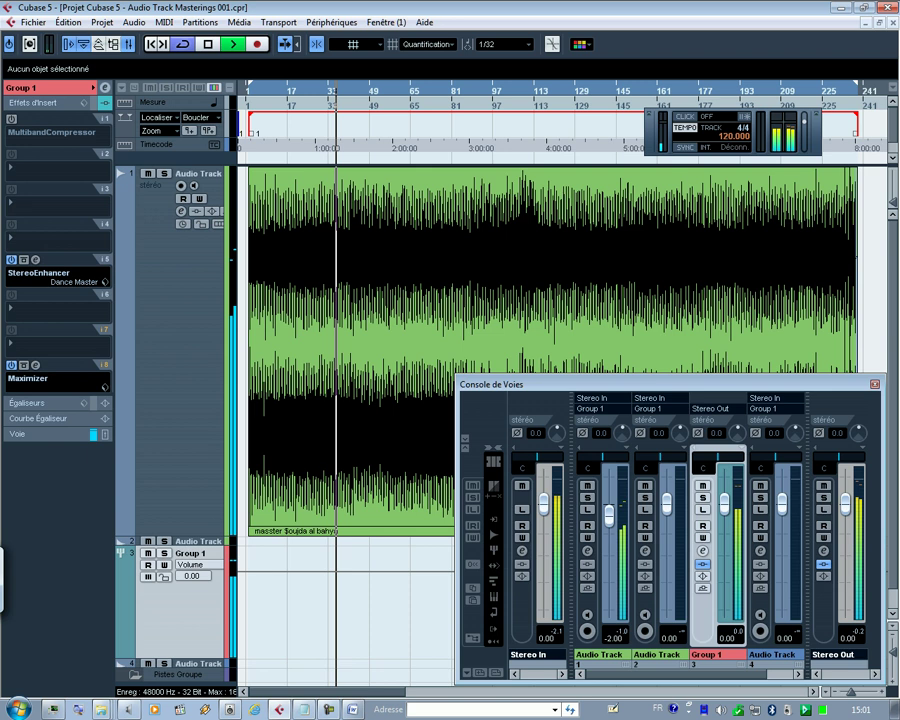
pyautogui.click(823, 551)
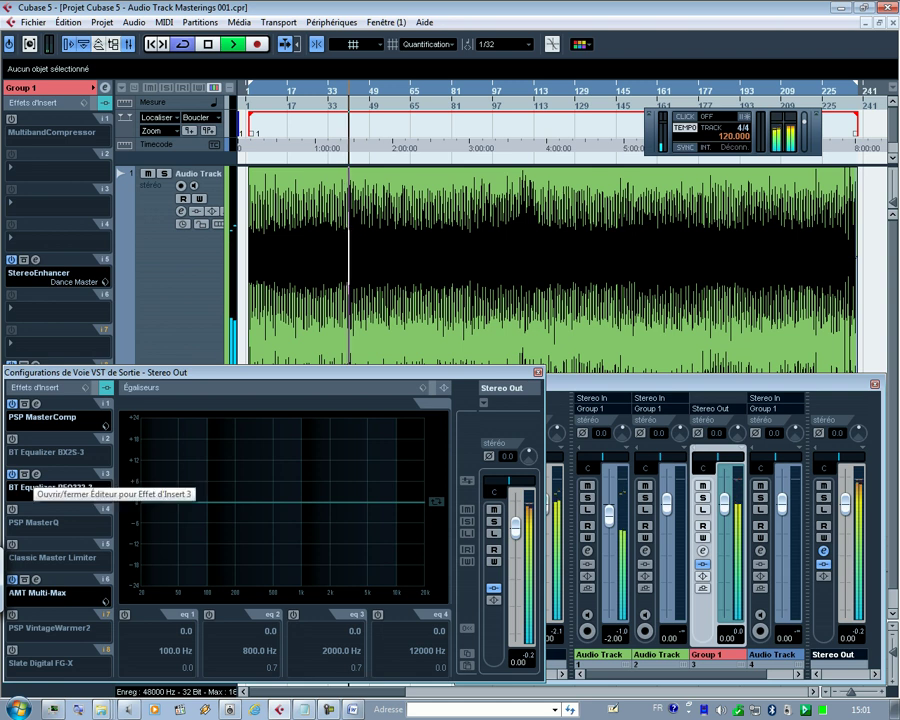
pyautogui.click(36, 474)
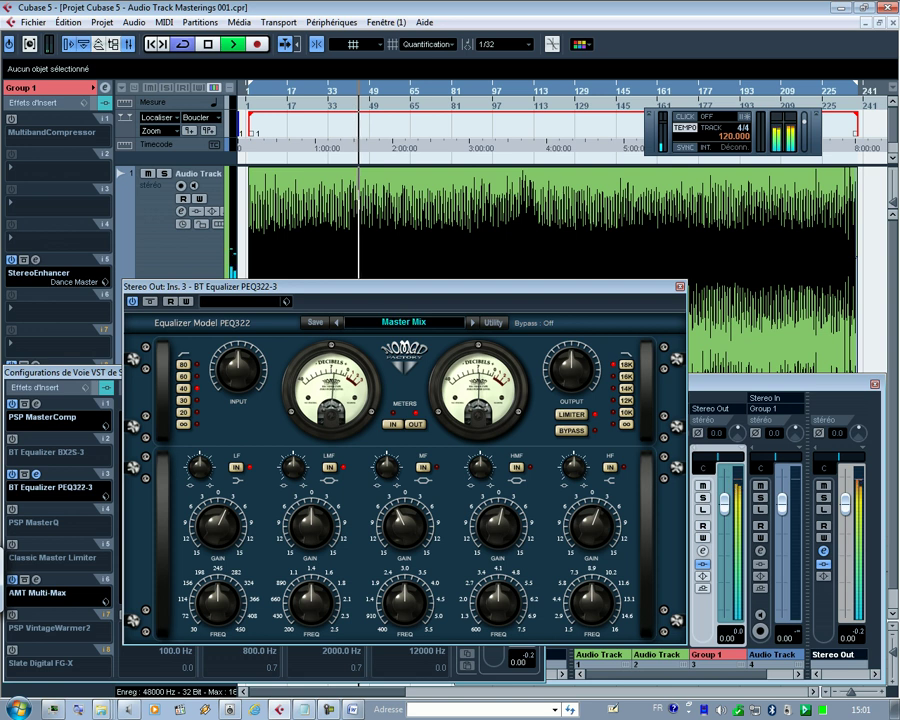
pyautogui.click(183, 412)
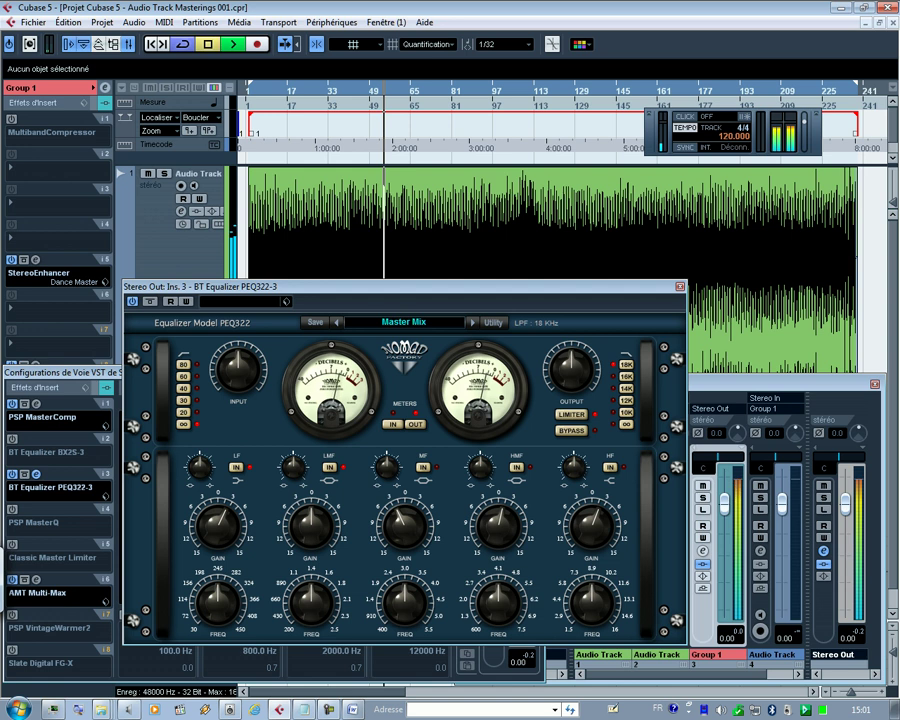
pyautogui.press('space')
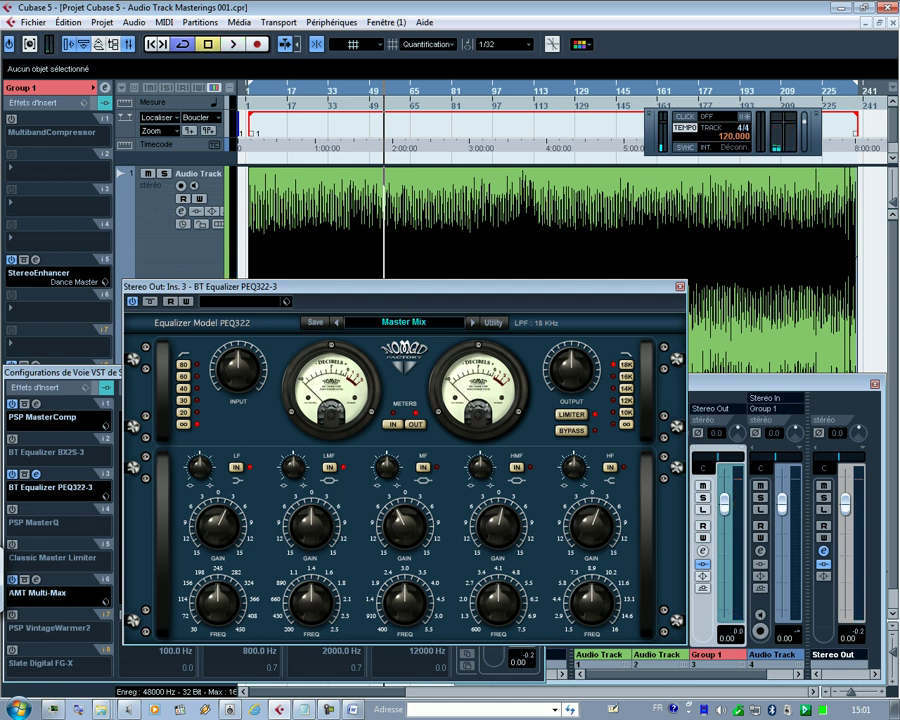
pyautogui.press('space')
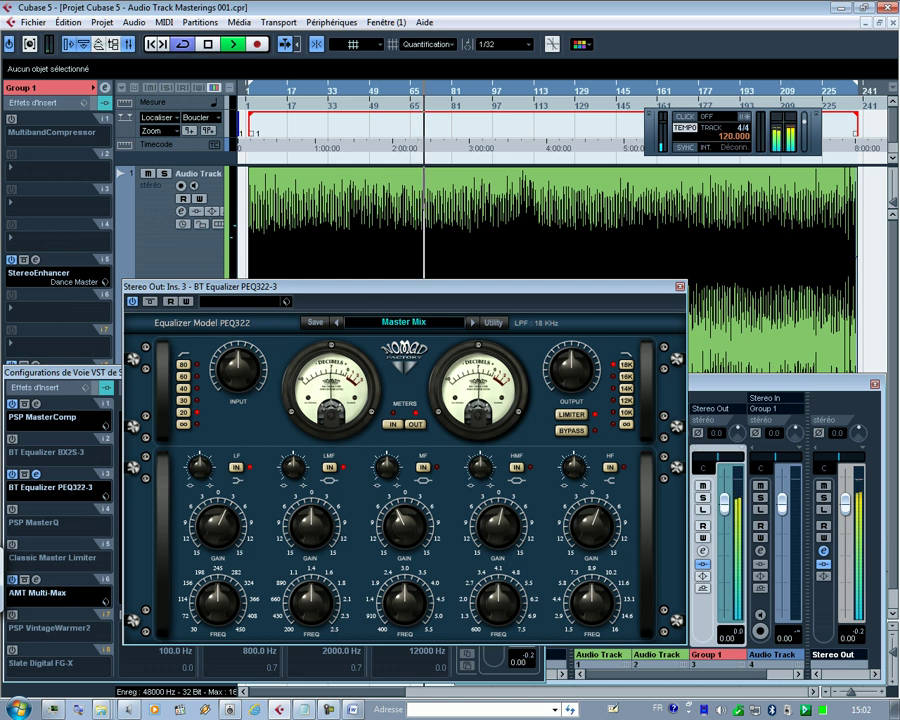
pyautogui.click(680, 287)
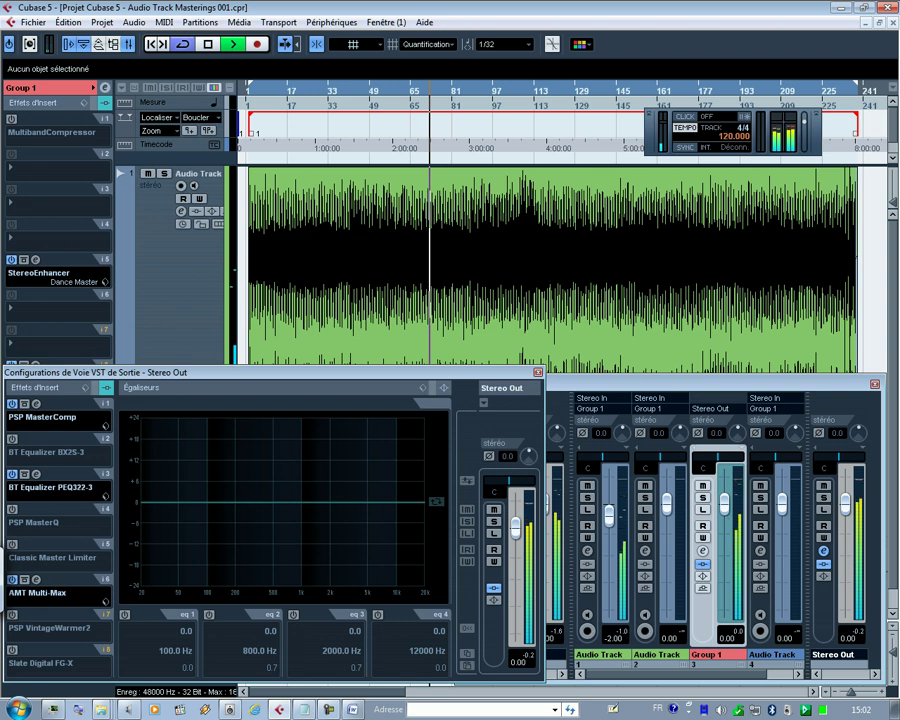
# Step: Set the Input Thres of the Stereo Out's AMT Multi-Max to +6.0 dB while auditioning, and stop playback
pyautogui.click(36, 580)
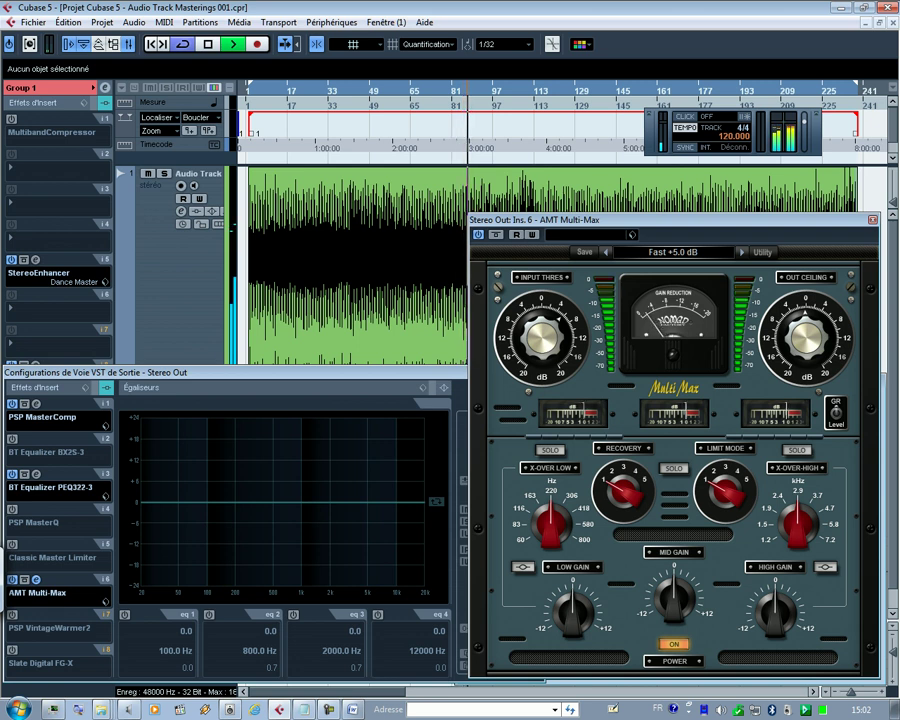
pyautogui.moveTo(542, 338)
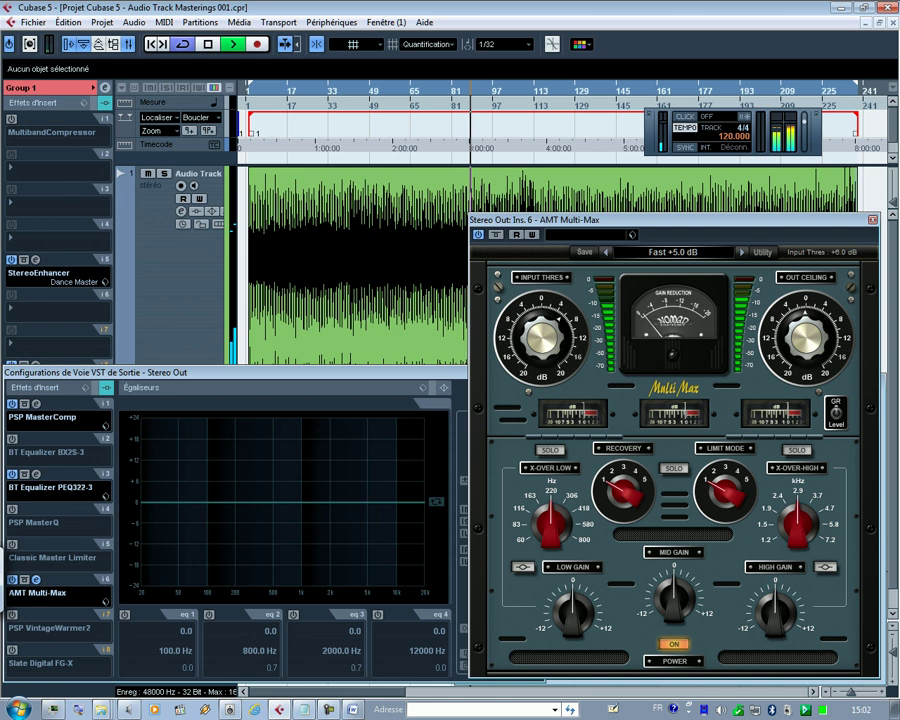
pyautogui.moveTo(542, 338); pyautogui.dragTo(542, 328)
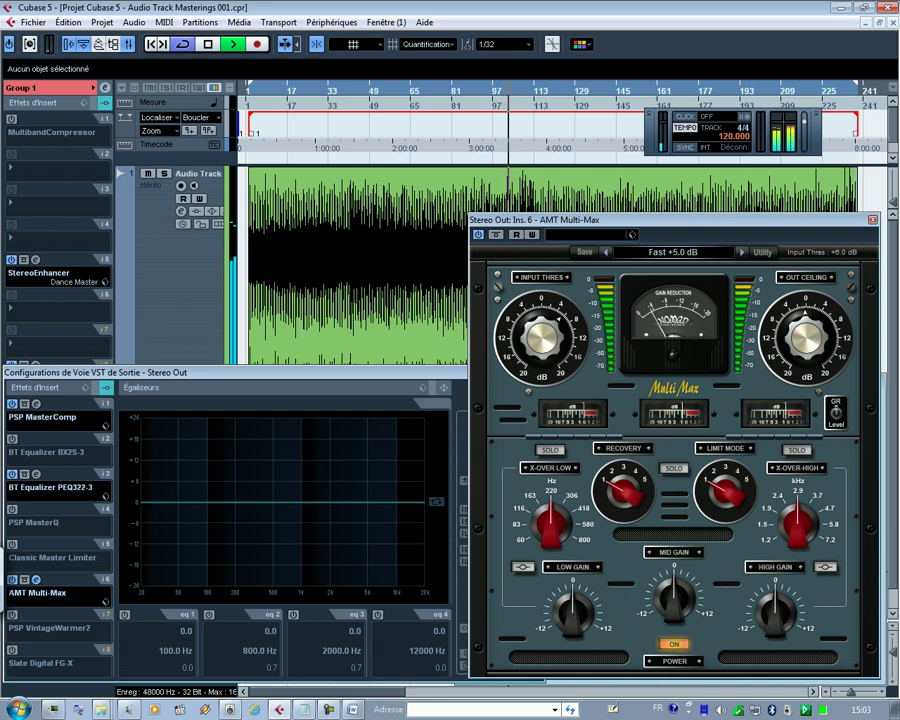
pyautogui.press('space')
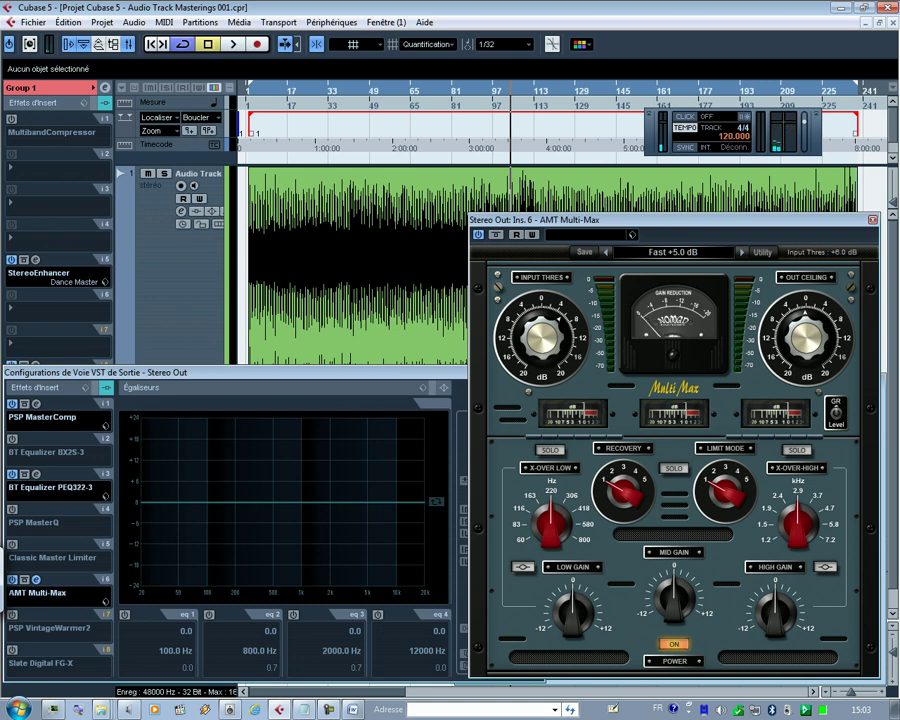
# Step: Play the song from its start and close the AMT Multi-Max editor, the Stereo Out settings and the mixer
pyautogui.moveTo(541, 338)
pyautogui.press('KP_1')
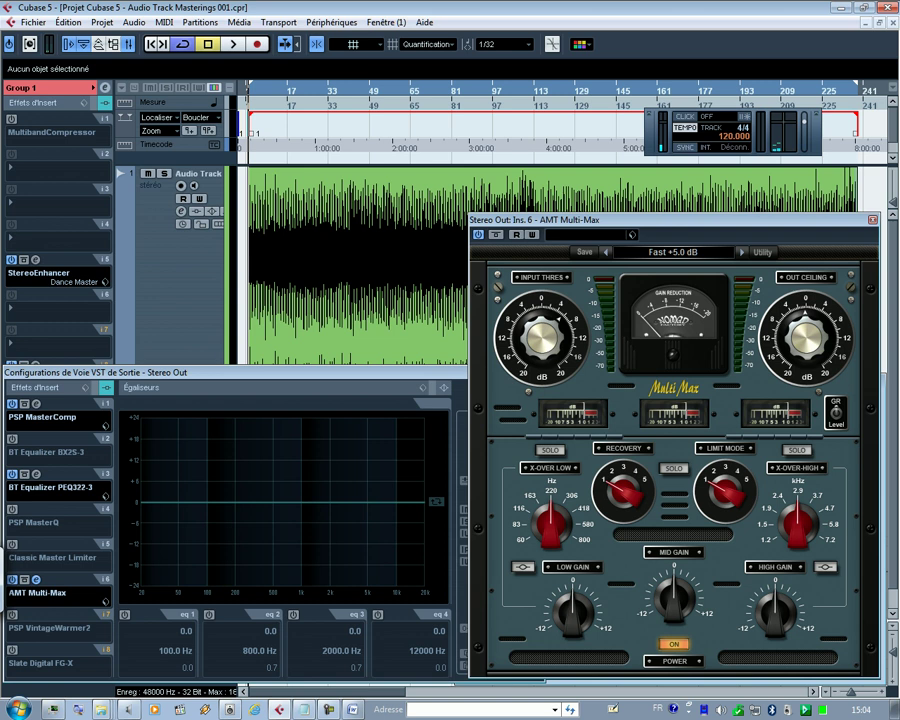
pyautogui.press('space')
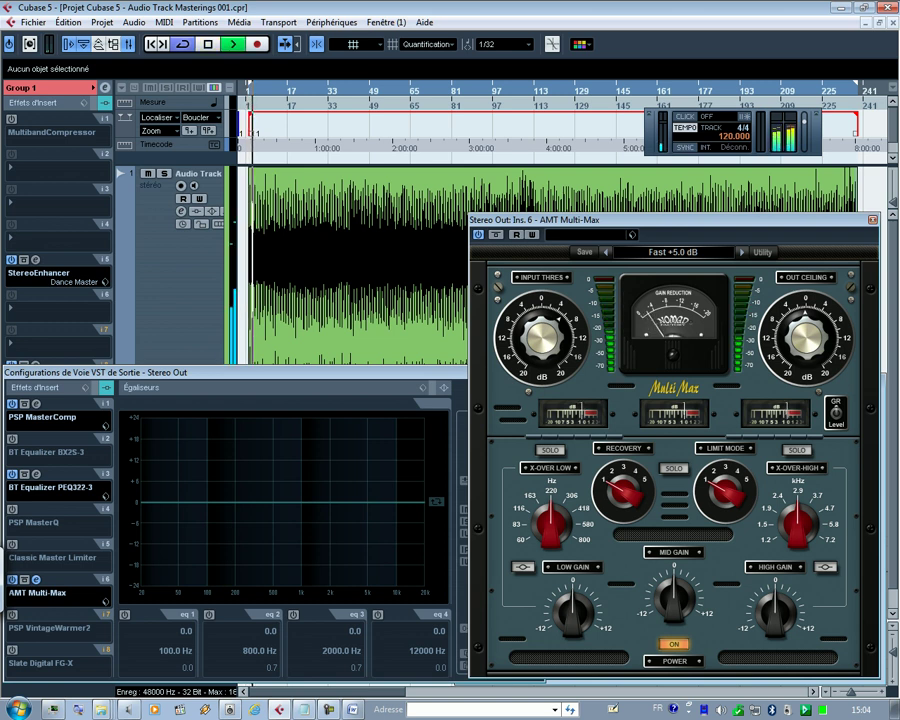
pyautogui.hotkey('ctrl', 'w')
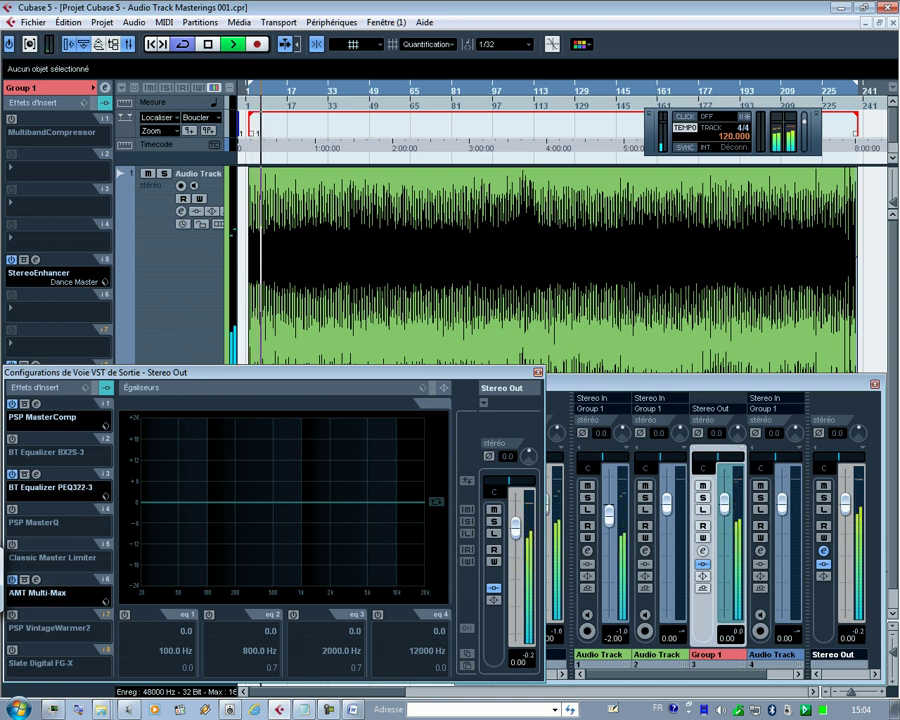
pyautogui.hotkey('ctrl', 'w')
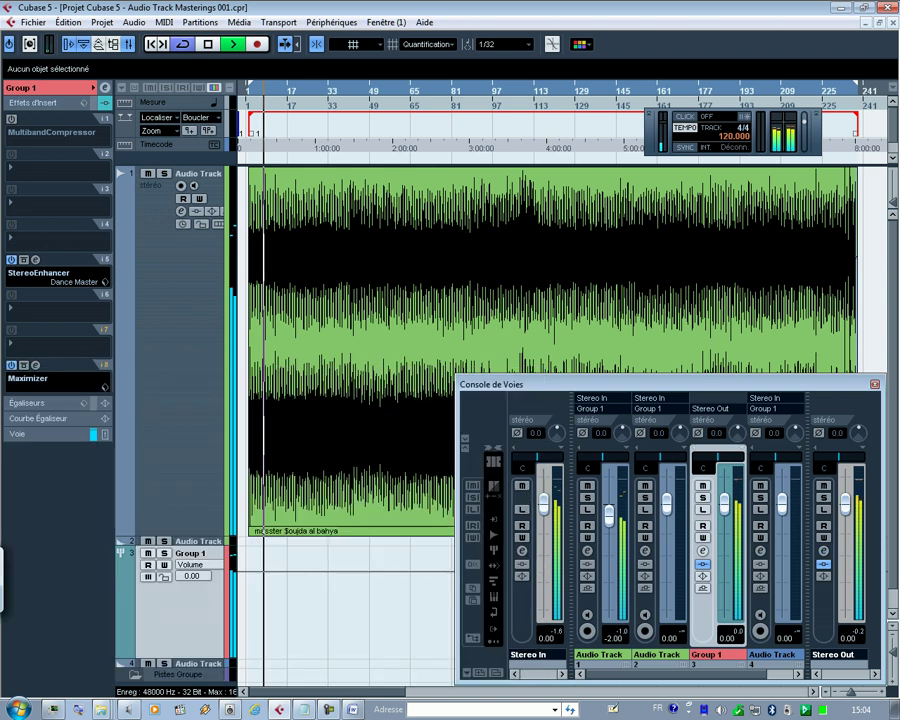
pyautogui.press('F3')
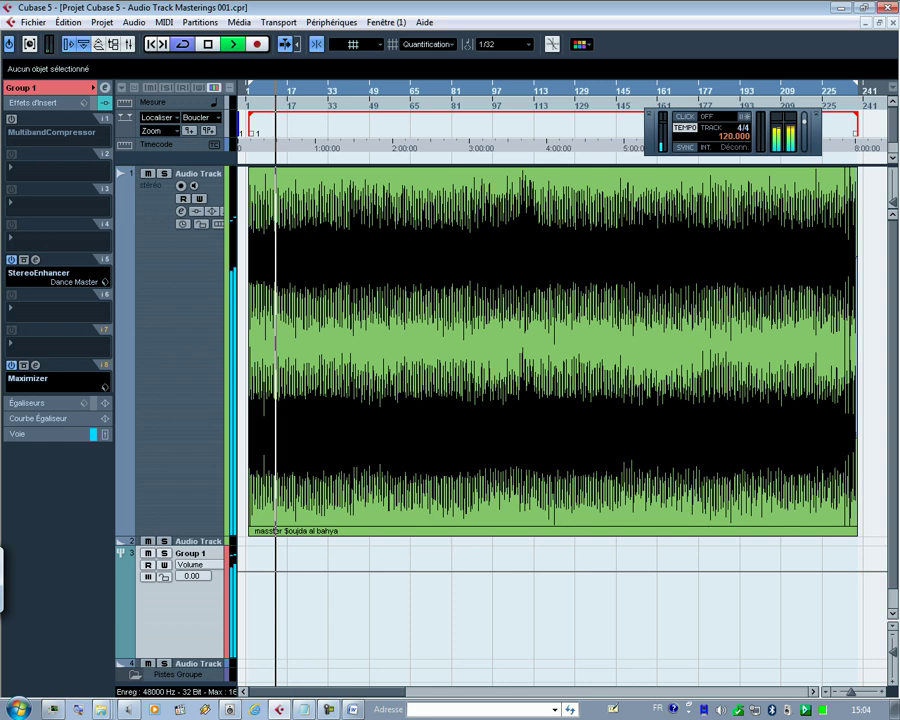
# Step: Zoom in horizontally on the masster $oujda al bahya waveform and hide the Inspector during playback
pyautogui.press('h')
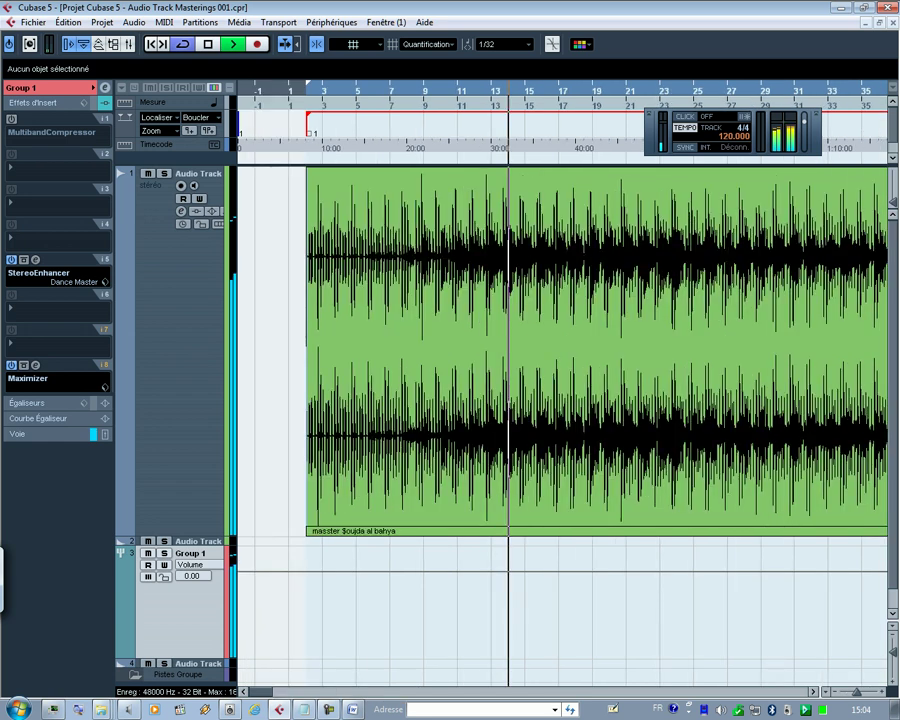
pyautogui.press('h')
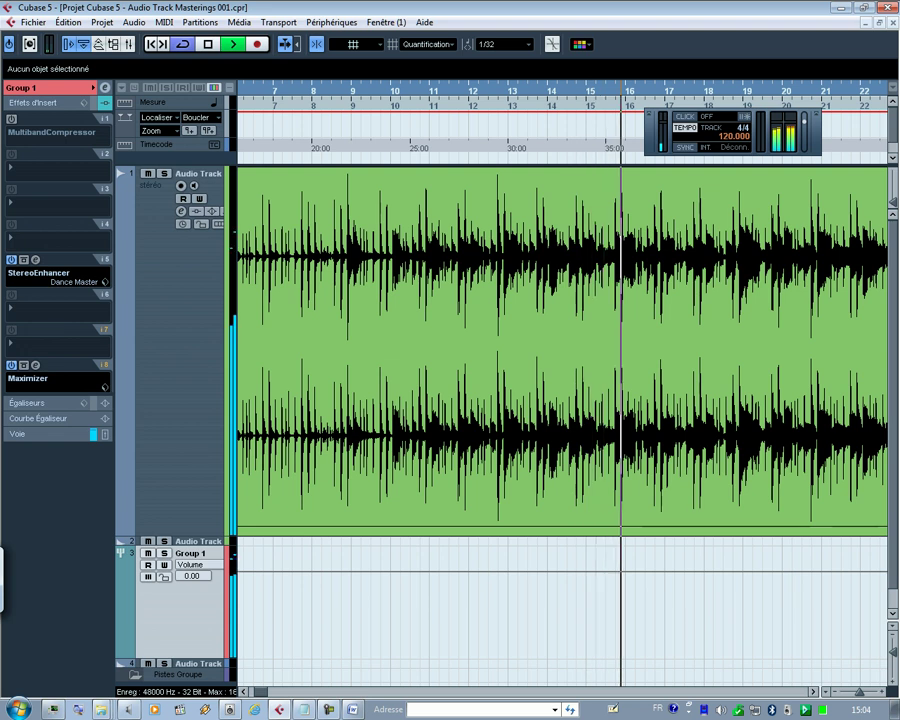
pyautogui.hotkey('alt', 'i')
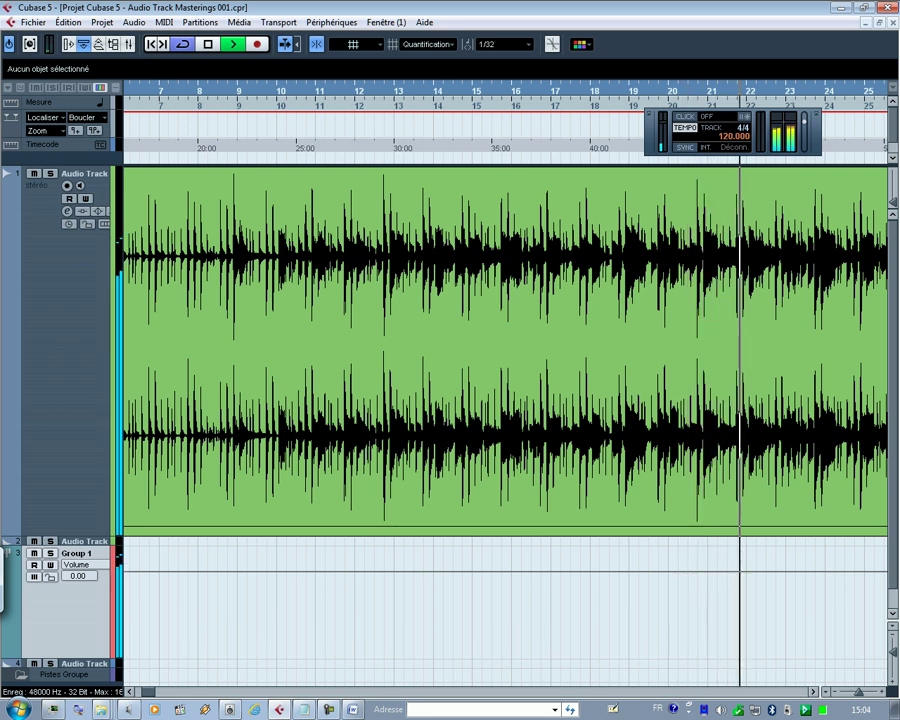
# Step: Reopen the mixer and reset its level meters twice during playback, dismissing the RadioSure notification
pyautogui.press('F3')
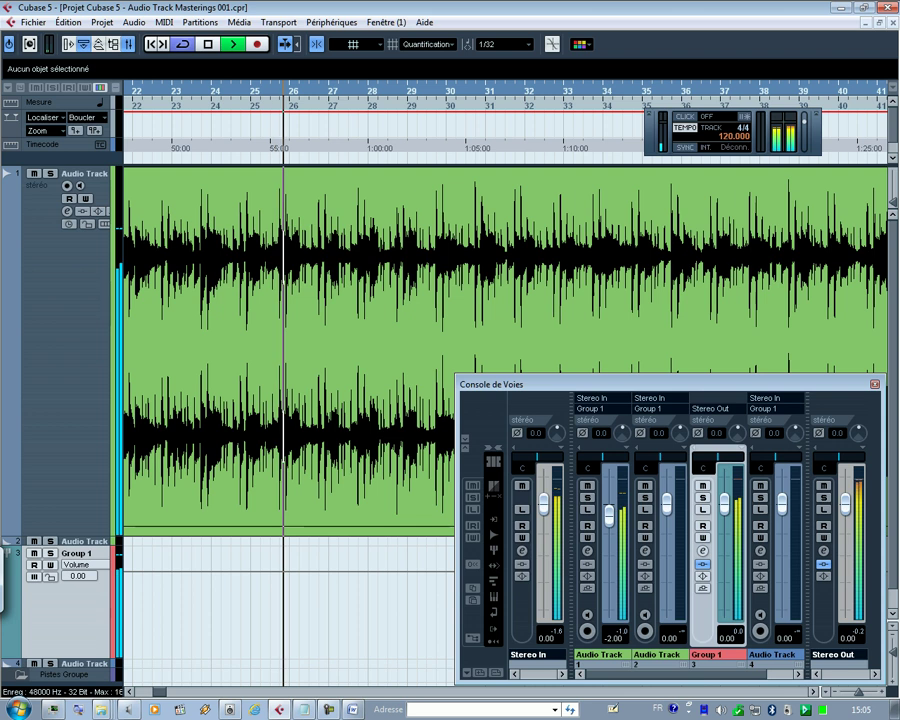
pyautogui.rightClick(704, 609)
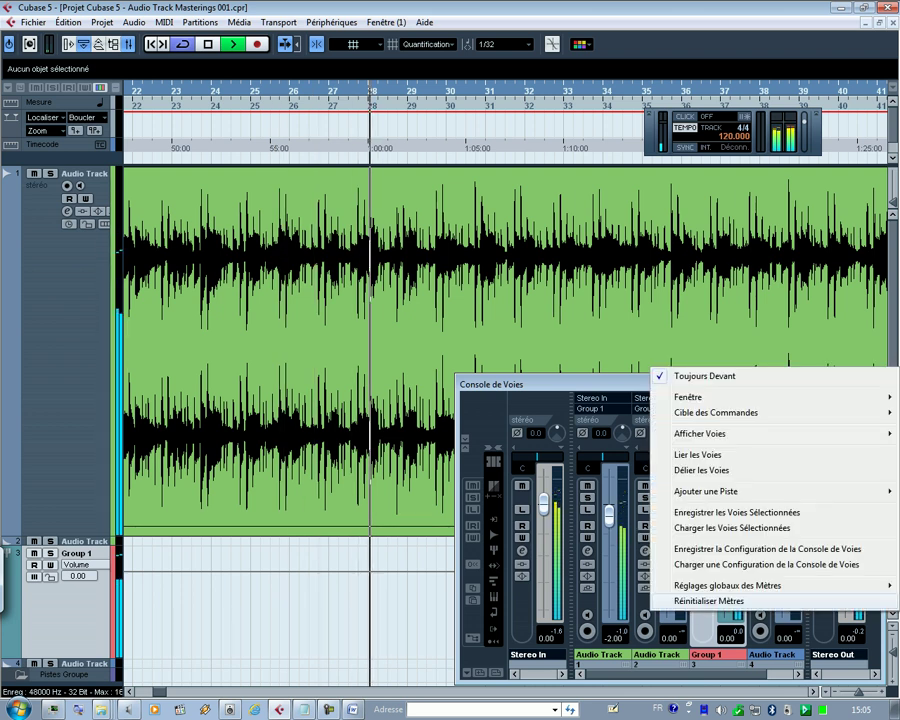
pyautogui.click(708, 600)
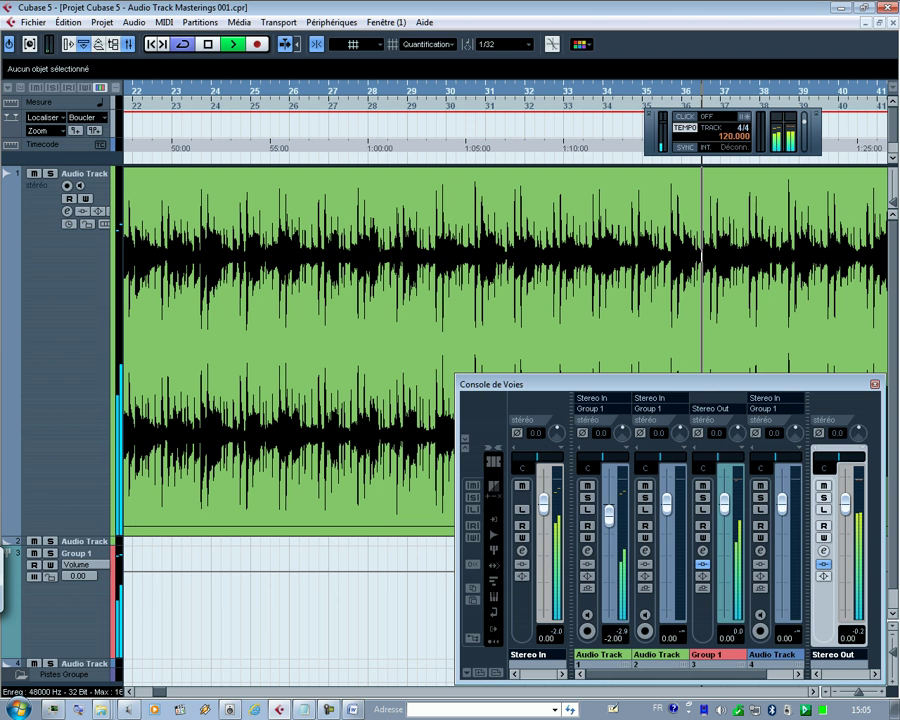
pyautogui.rightClick(824, 606)
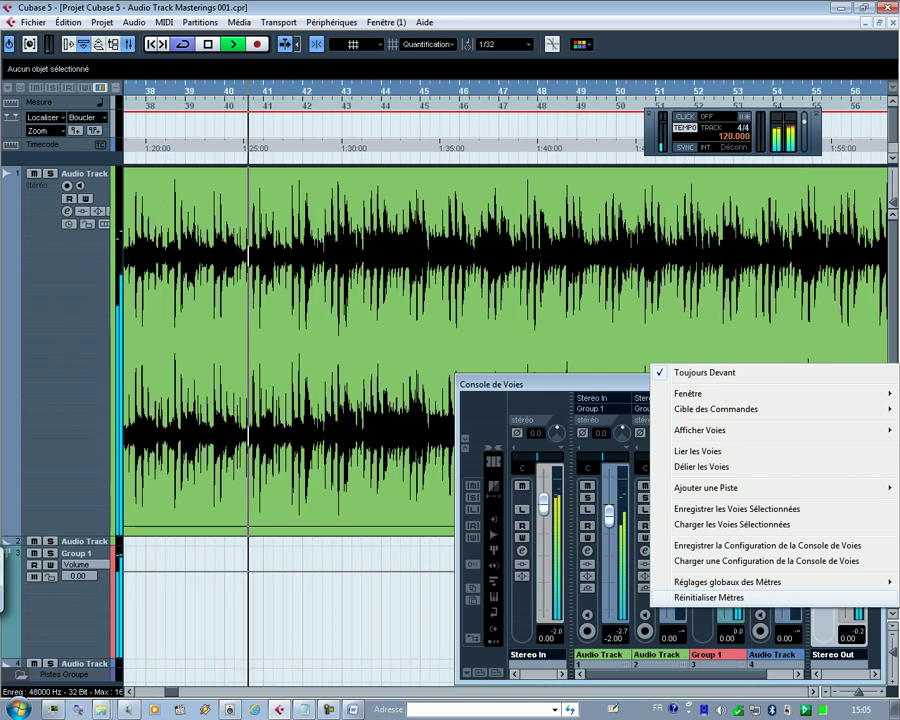
pyautogui.click(709, 598)
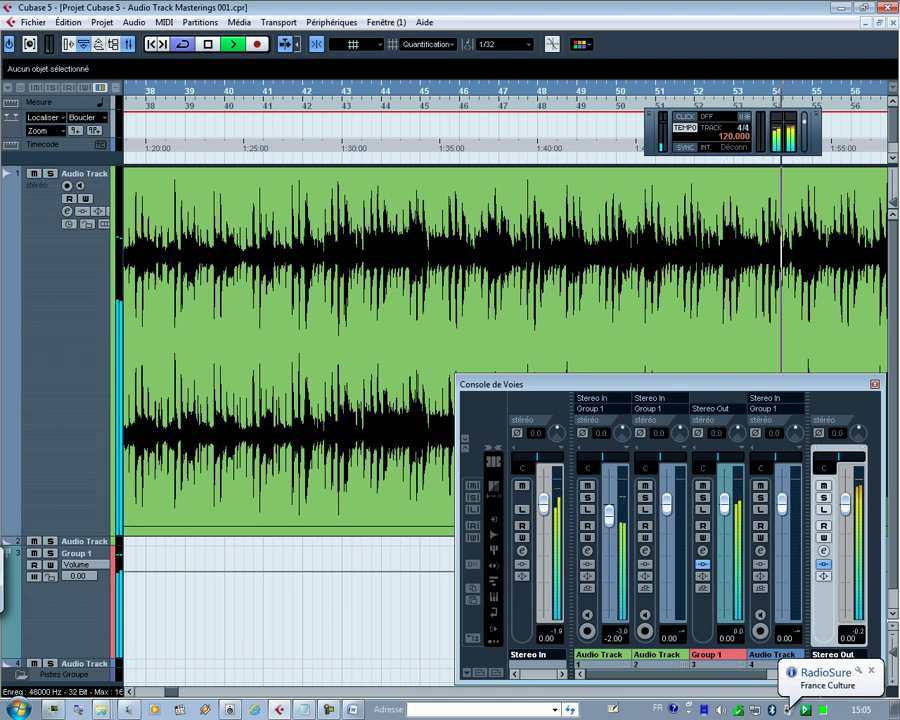
pyautogui.click(871, 671)
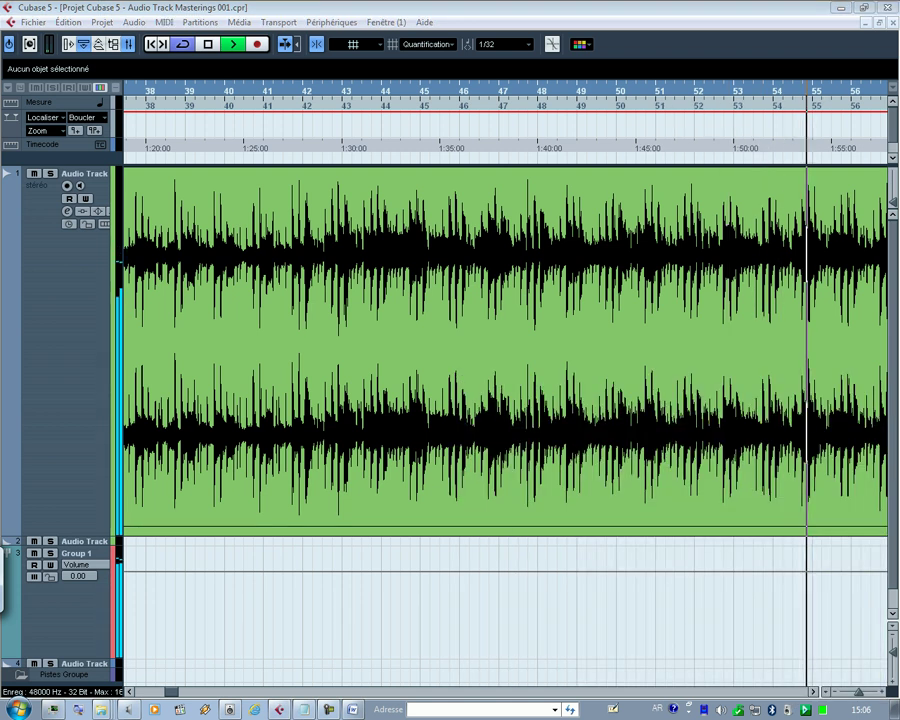
# Step: Check the mixer levels during playback, hide the mixer and zoom in closely on the waveform
pyautogui.press('F3')
pyautogui.press('F2')
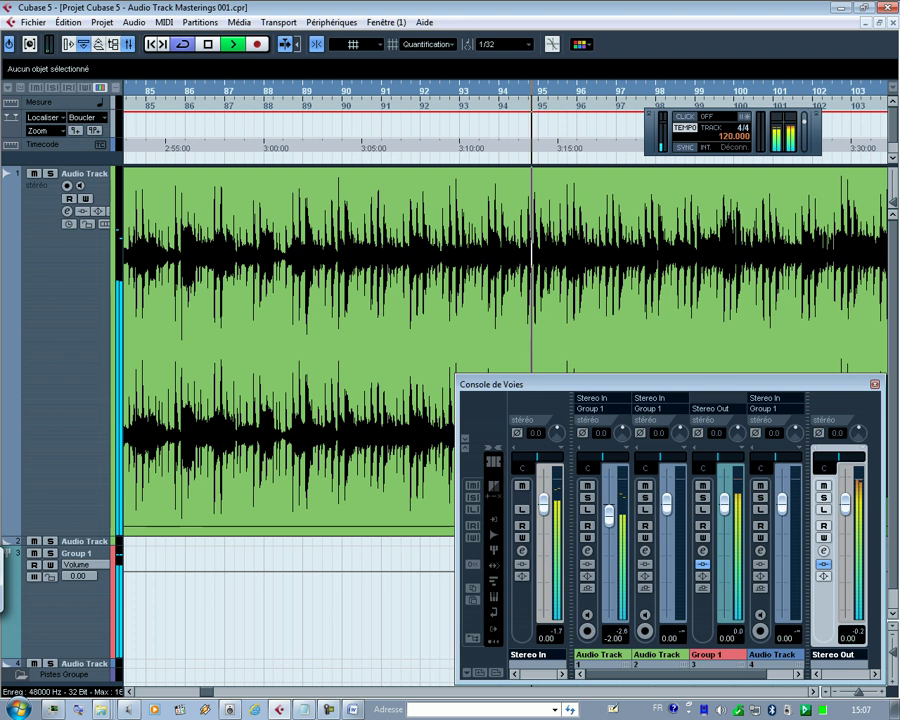
pyautogui.press('F3')
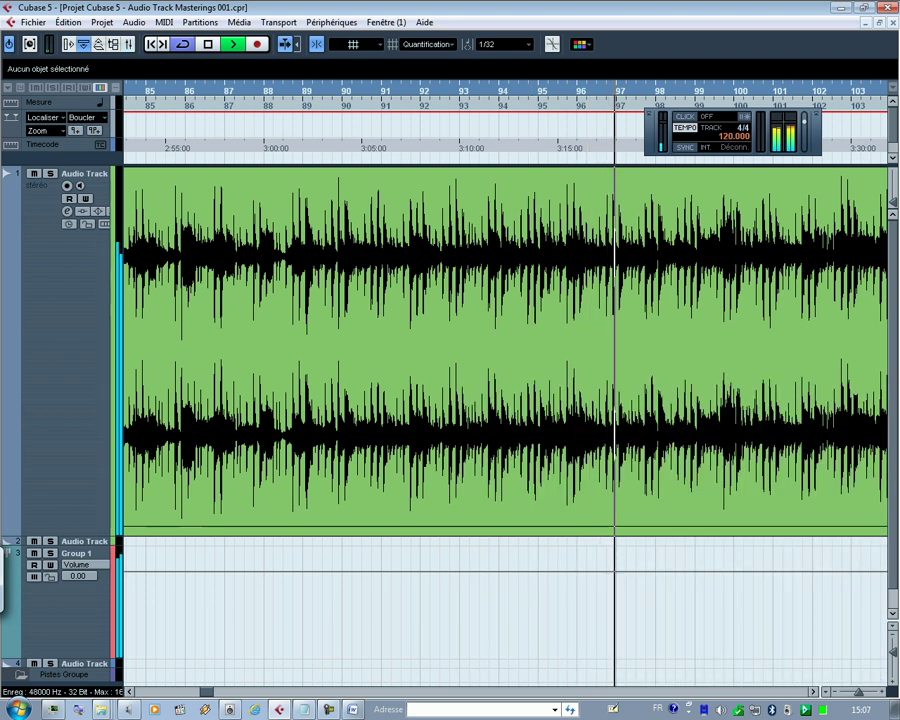
pyautogui.press('h')
pyautogui.press('h')
pyautogui.press('h')
pyautogui.press('h')
pyautogui.press('h')
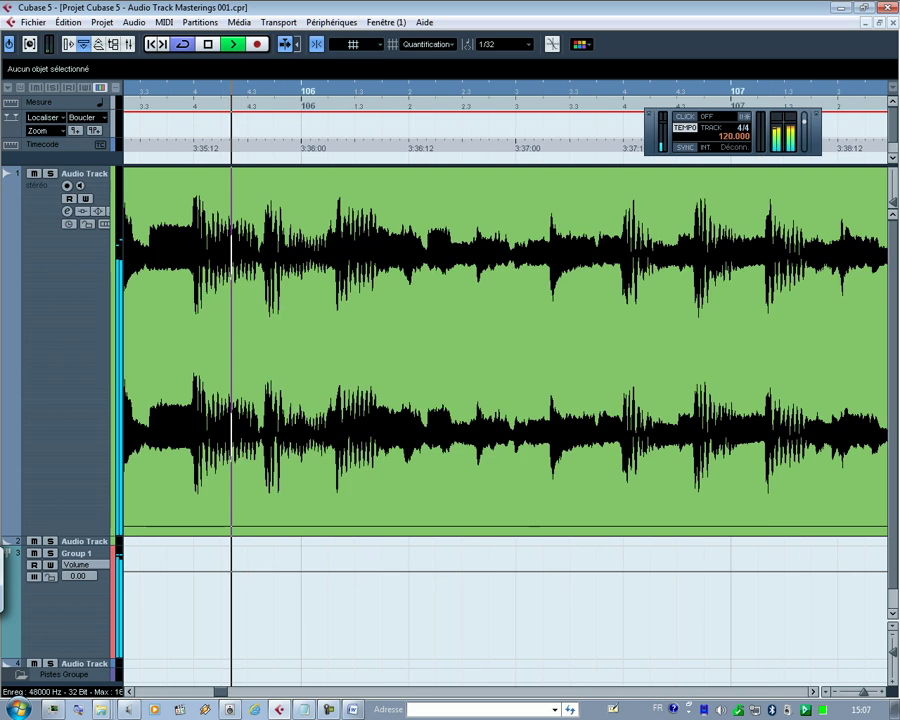
# Step: Reopen the mixer, set the high-pass filter of the Stereo Out's PEQ322-3 to ∞, and close the equalizer and channel settings
pyautogui.click(331, 22)
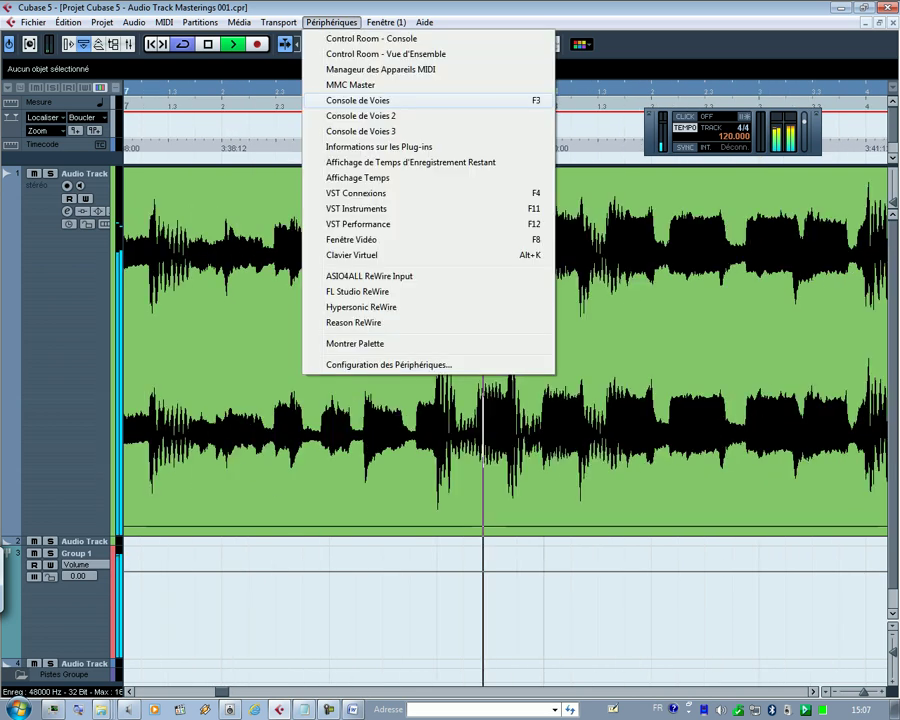
pyautogui.click(357, 100)
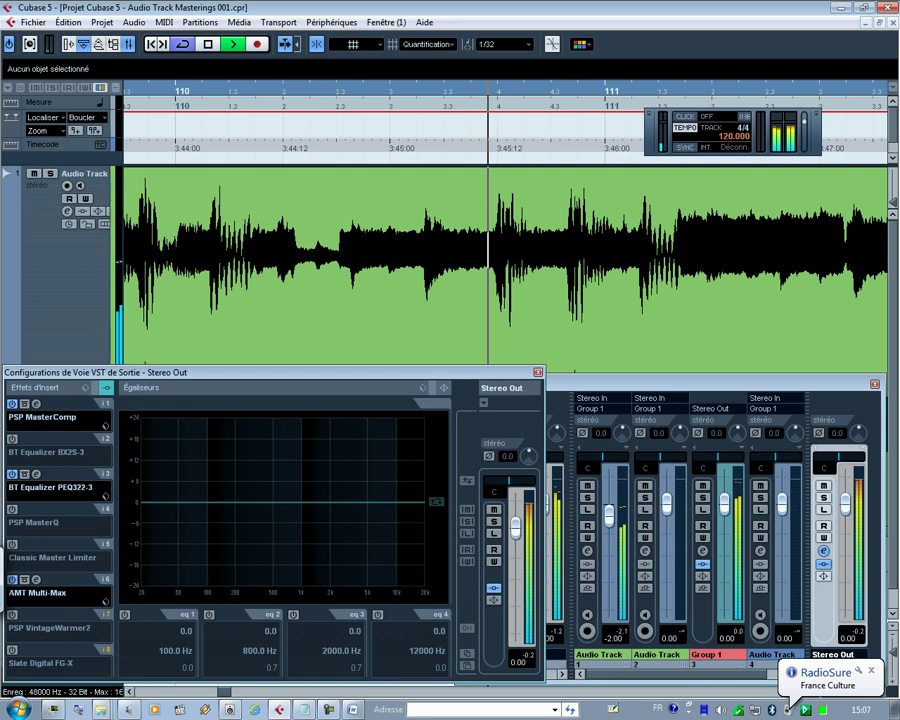
pyautogui.click(36, 474)
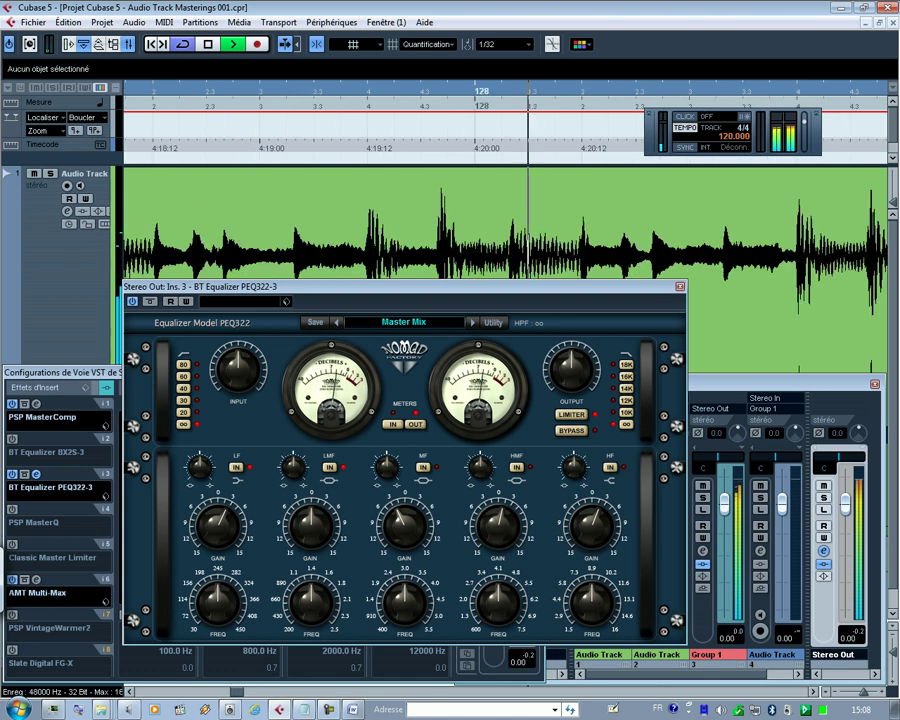
pyautogui.hotkey('ctrl', 'w')
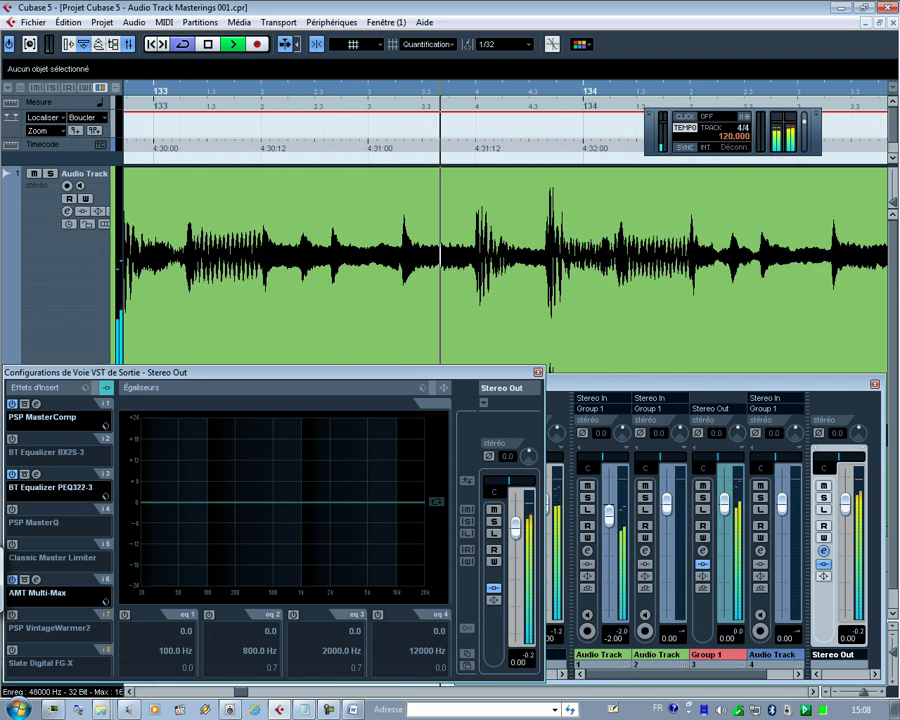
pyautogui.click(538, 372)
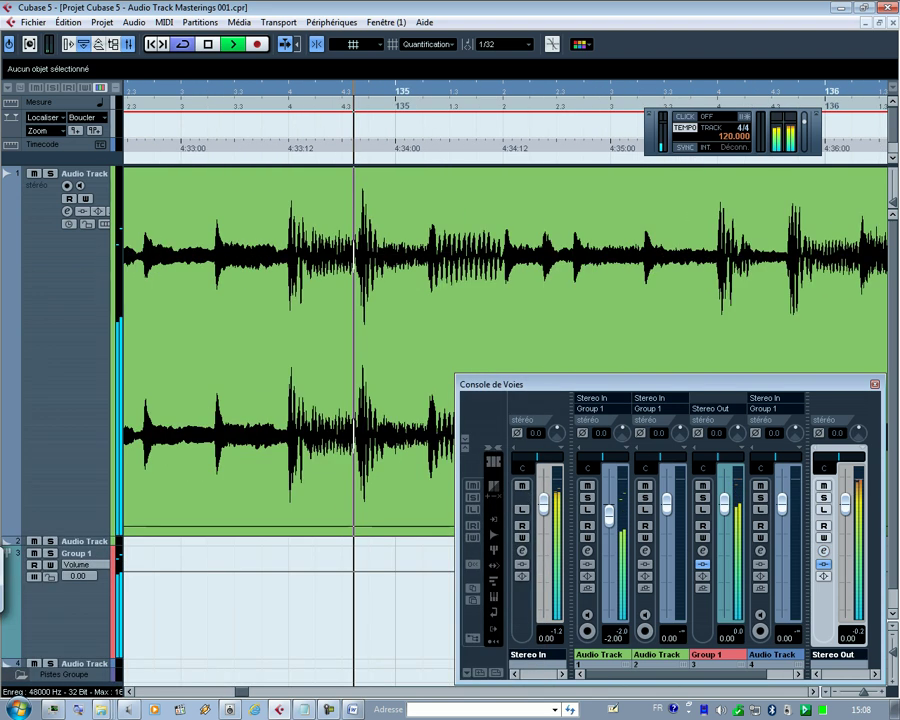
# Step: Review the Group 1 channel settings during playback, close them and hide the mixer
pyautogui.click(703, 551)
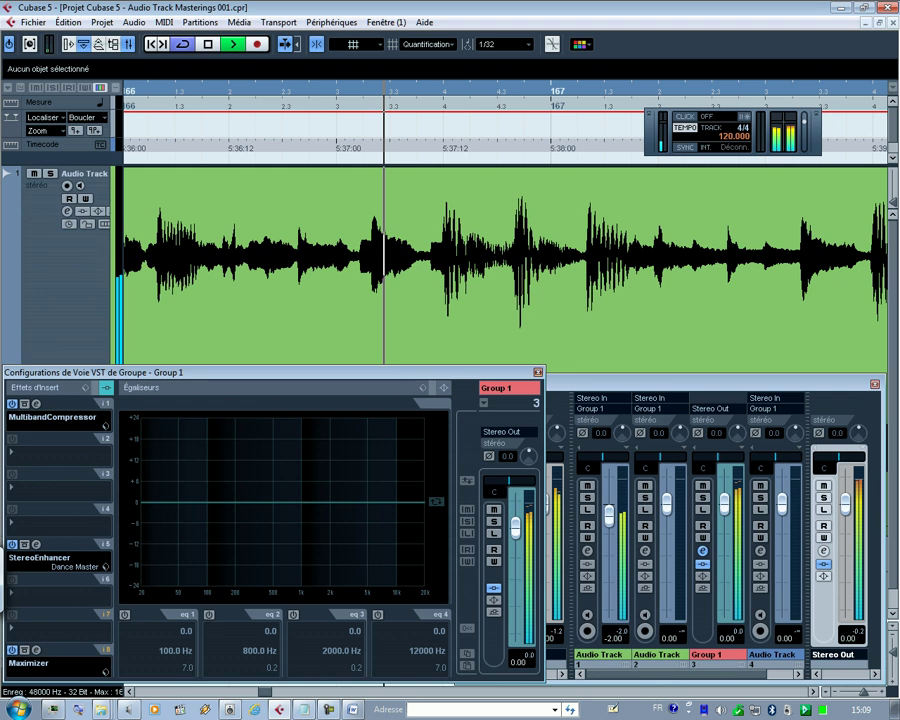
pyautogui.click(538, 372)
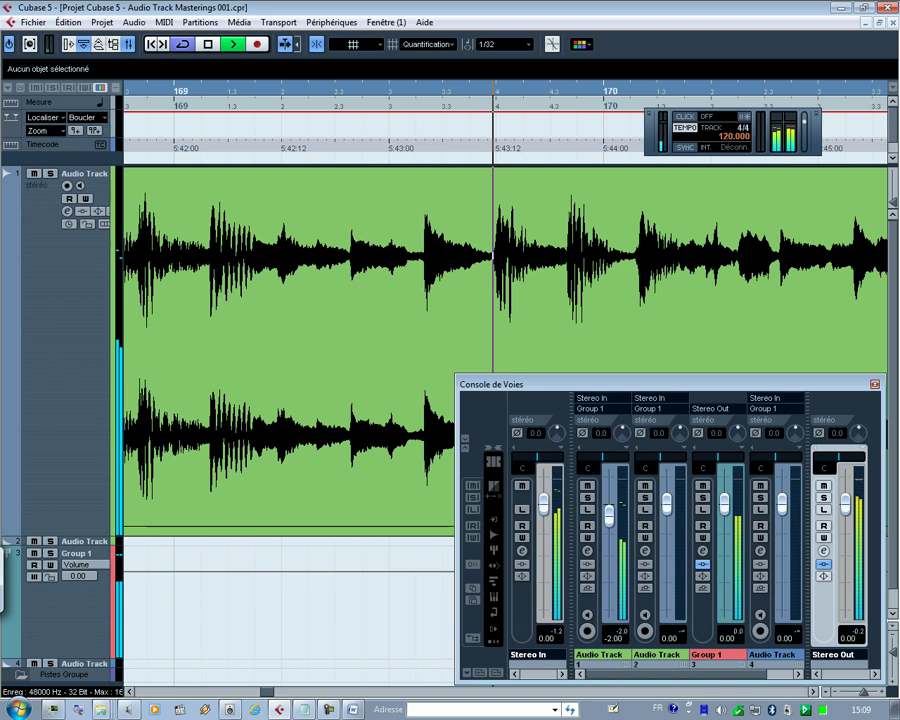
pyautogui.press('F3')
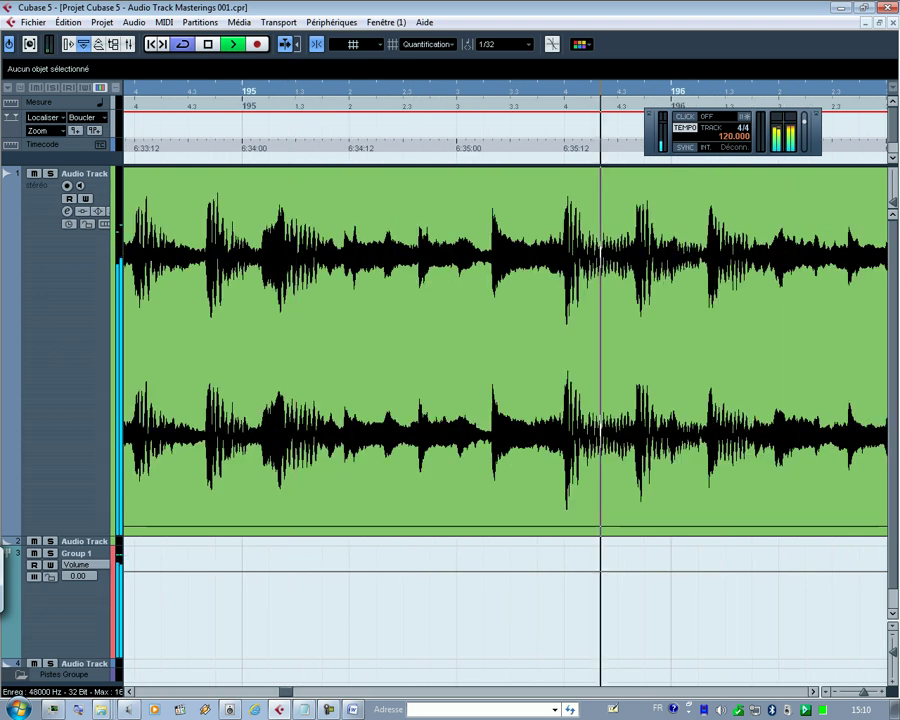
# Step: Zoom out on the waveform, reopen the mixer to check the levels during playback, and hide it again
pyautogui.press('g')
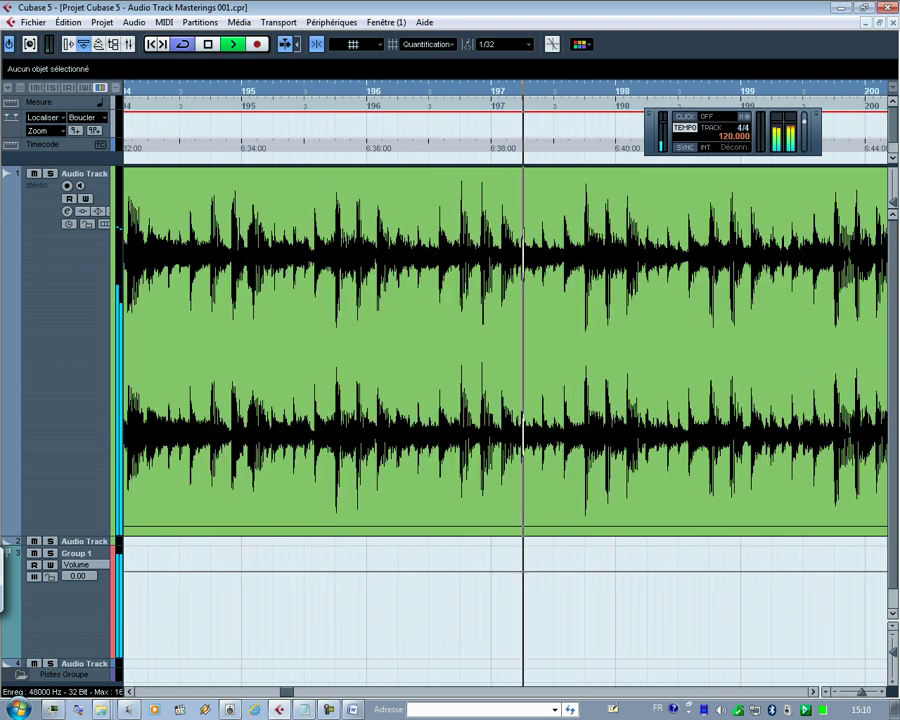
pyautogui.press('g')
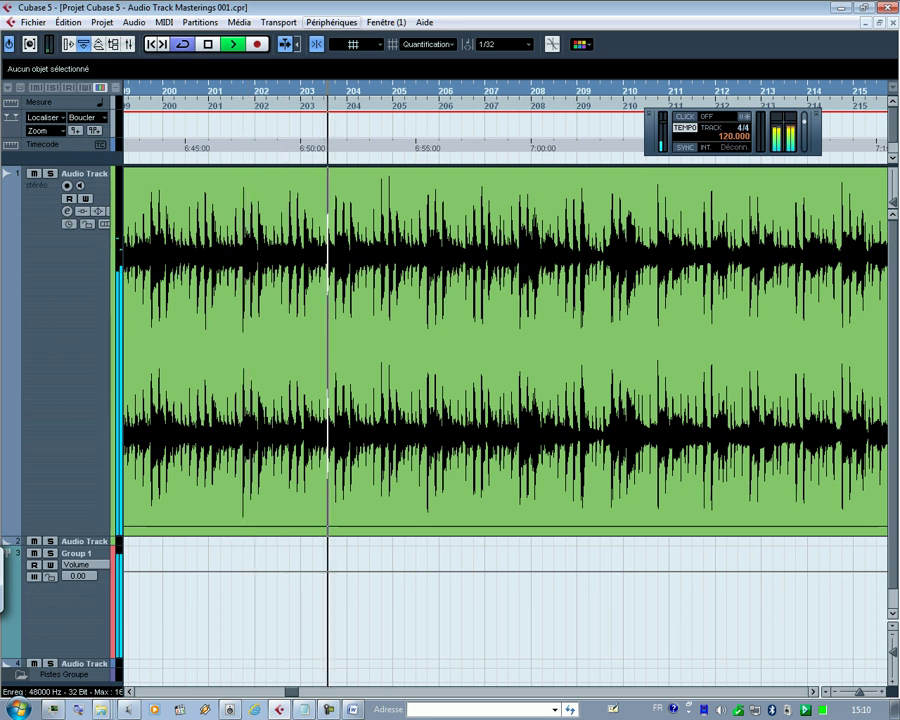
pyautogui.click(331, 22)
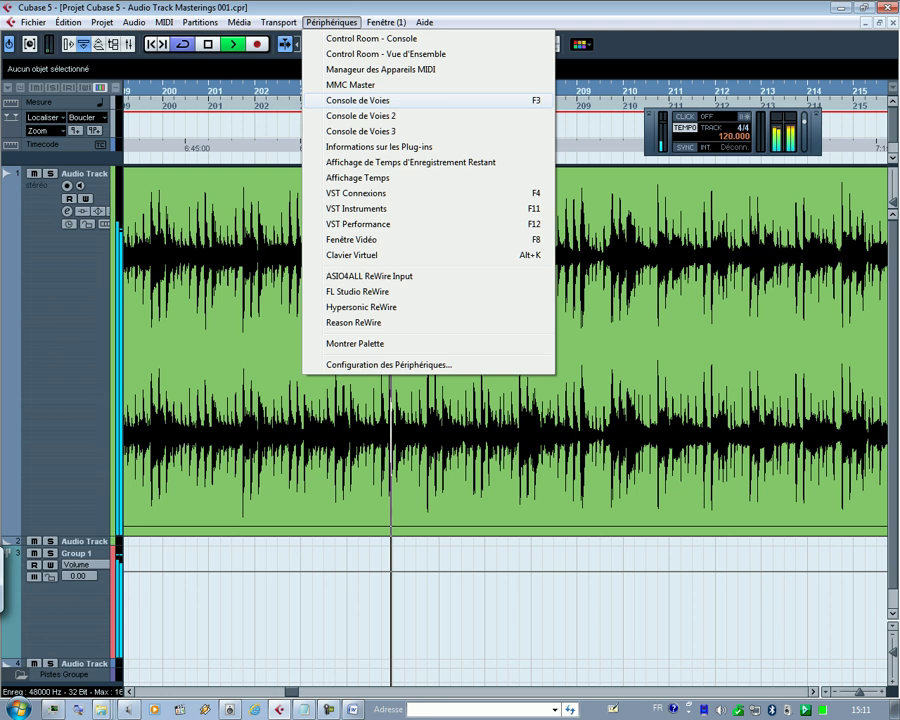
pyautogui.click(356, 100)
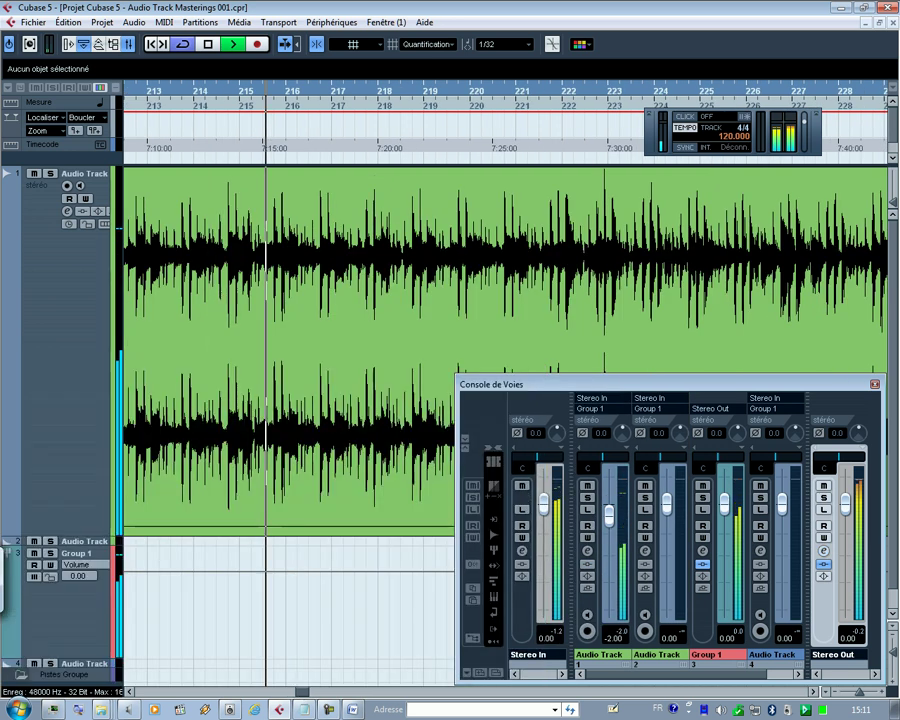
pyautogui.press('F3')
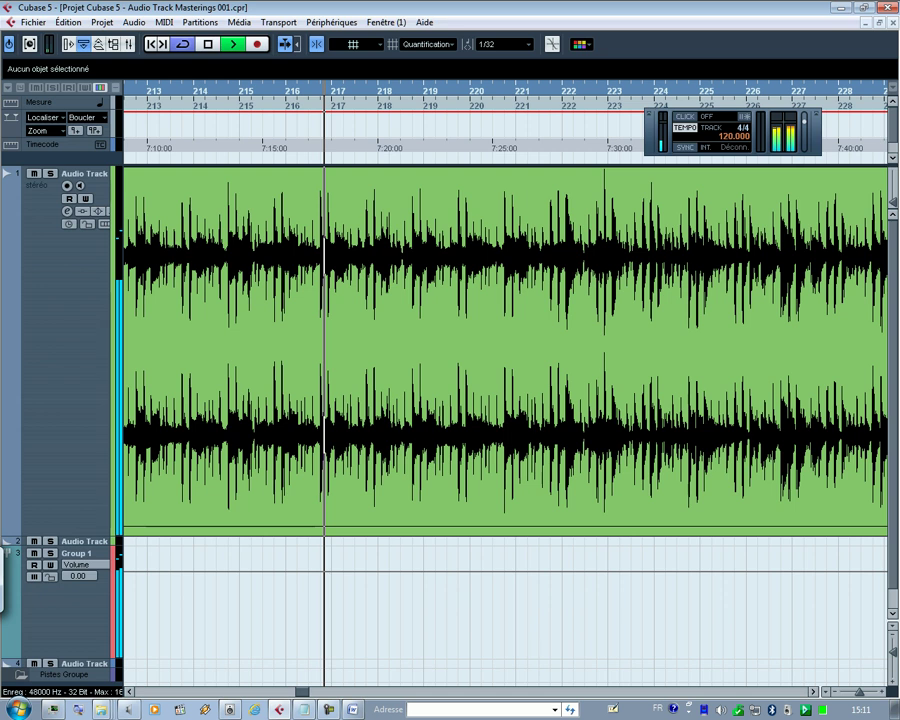
# Step: Zoom in closely on the waveform around the playback cursor and wind playback forward slightly
pyautogui.press('h')
pyautogui.press('h')
pyautogui.press('h')
pyautogui.press('h')
pyautogui.press('h')
pyautogui.press('h')
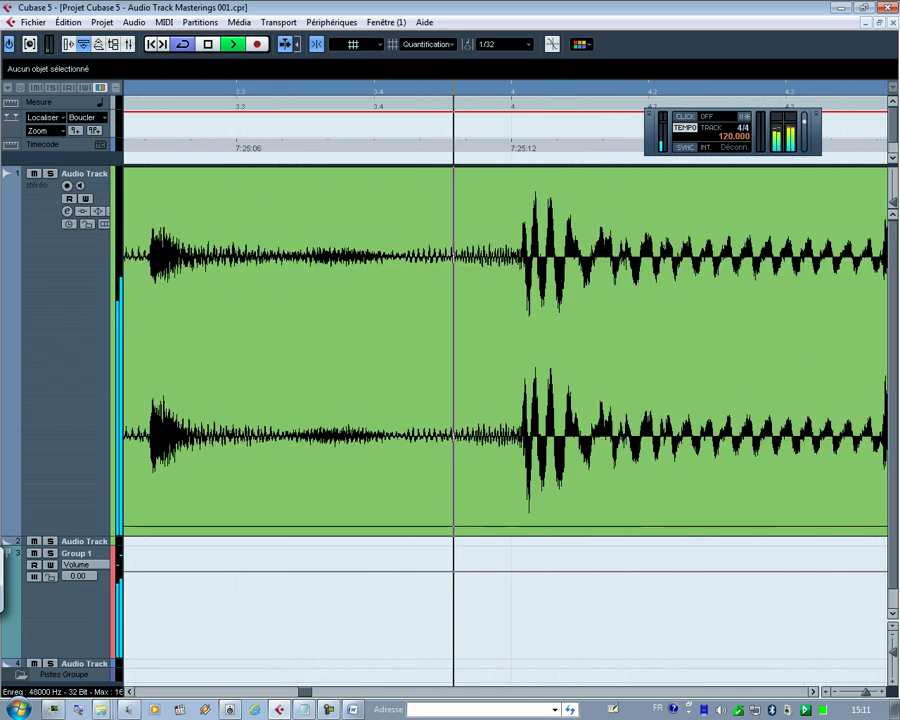
pyautogui.press('KP_Add')
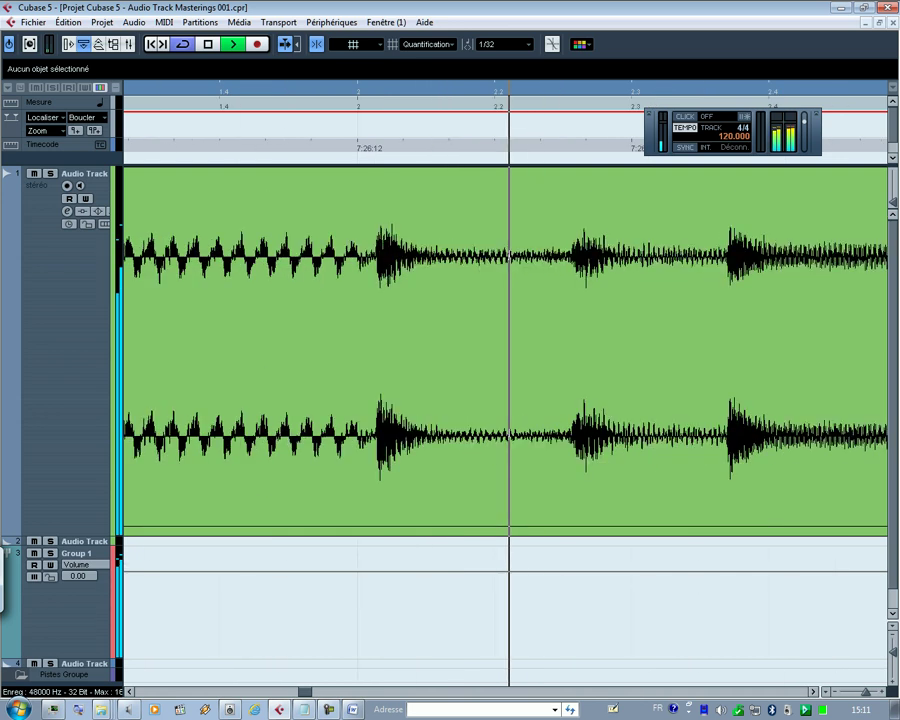
pyautogui.press('KP_Add')
# Step: Zoom out to show the closing bars of the song and turn off cycle playback
pyautogui.press('g')
pyautogui.press('g')
pyautogui.press('g')
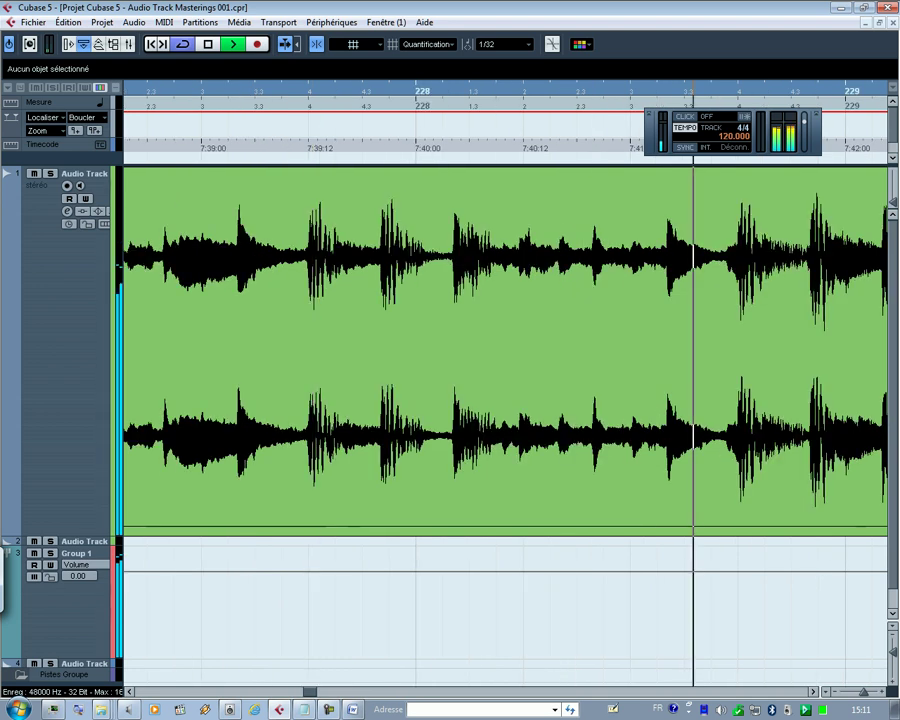
pyautogui.press('g')
pyautogui.press('g')
pyautogui.press('g')
pyautogui.press('g')
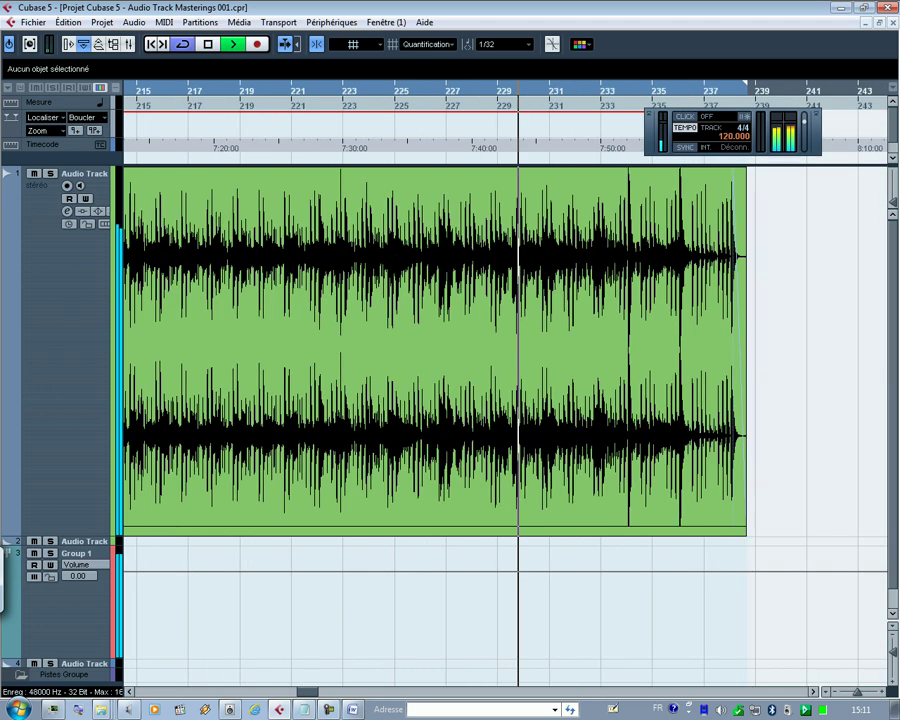
pyautogui.press('h')
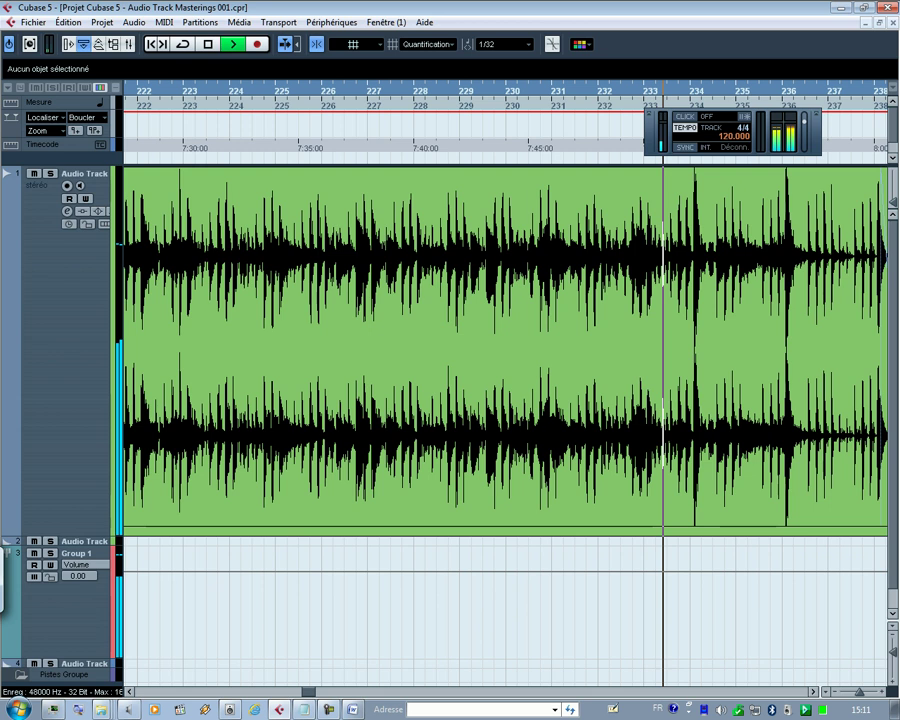
pyautogui.scroll(-1, 500, 400)
pyautogui.scroll(1, 500, 340)
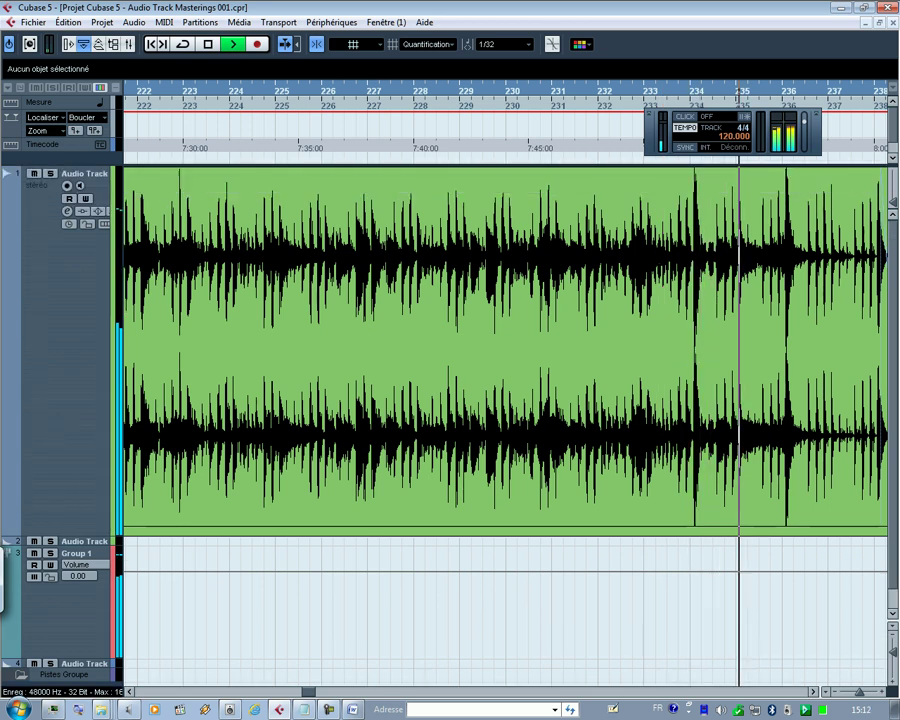